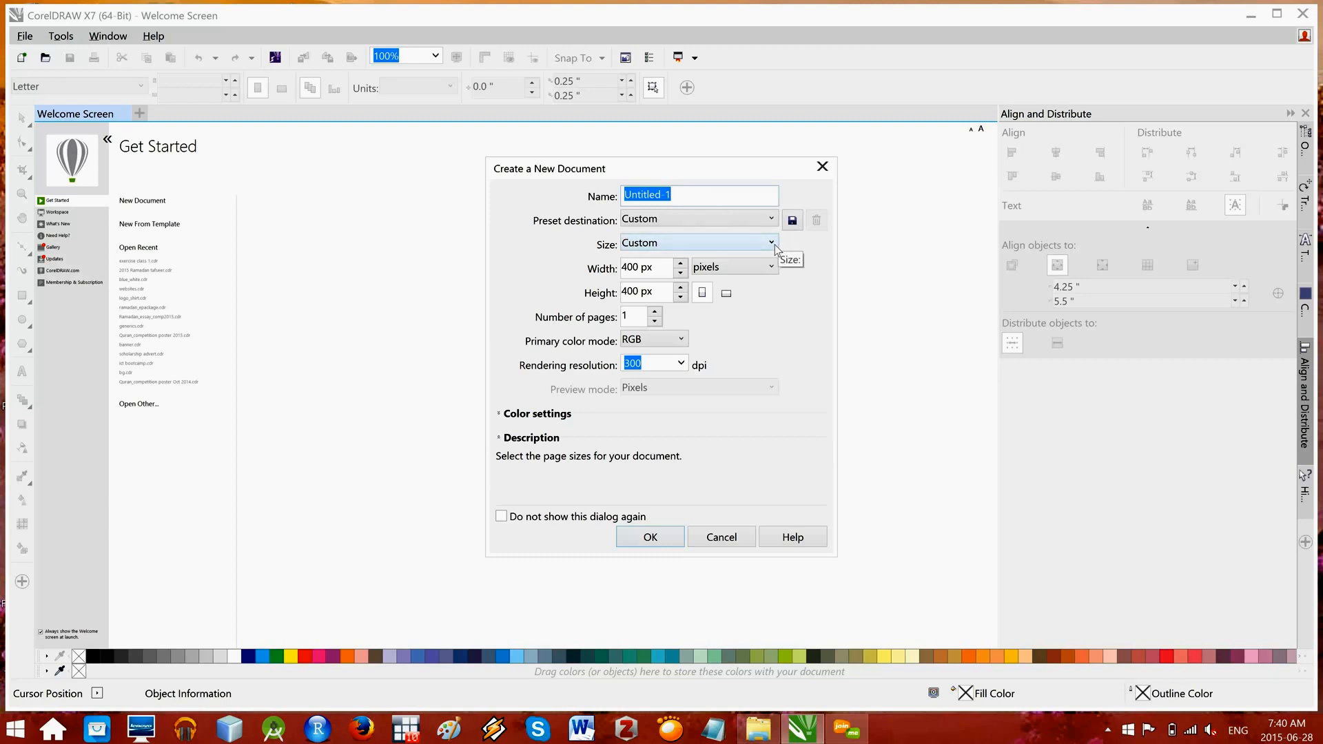
# Step: Examine the page size presets and the measurement unit options offered for the new document
pyautogui.click(773, 242)
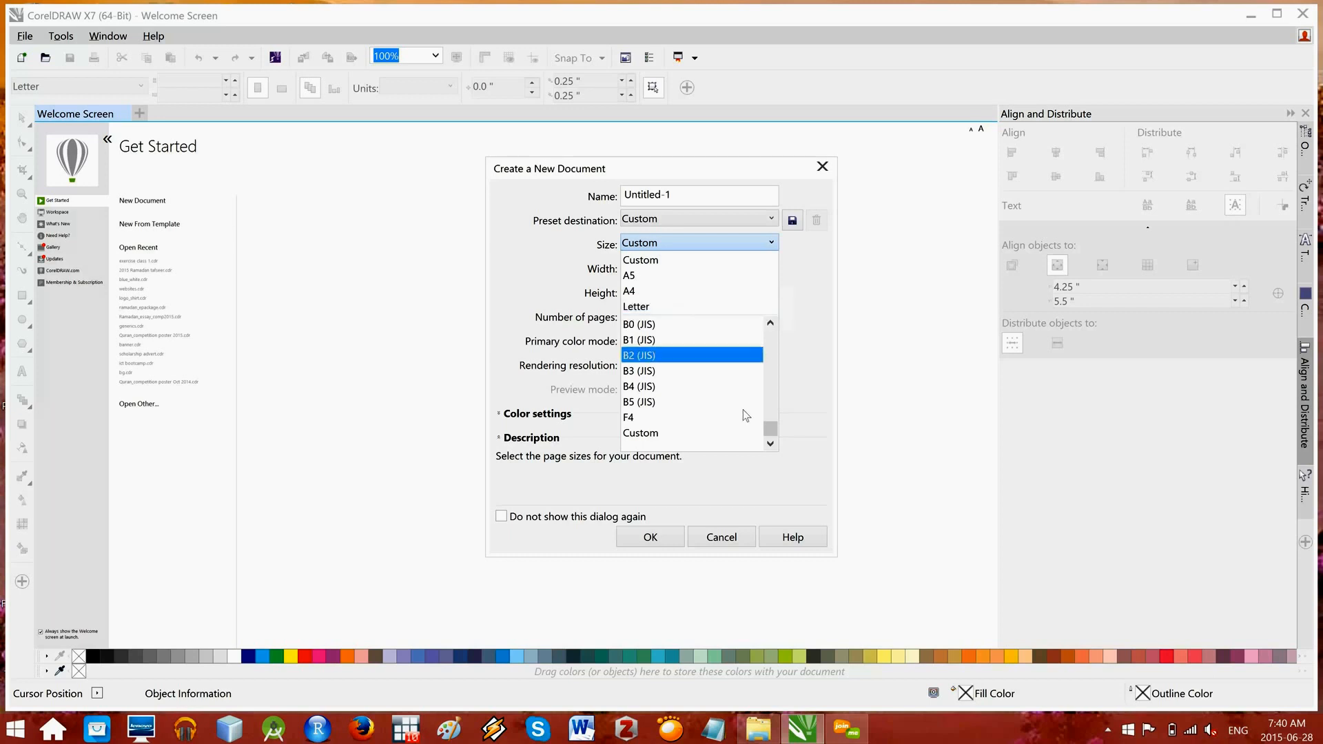
pyautogui.moveTo(775, 435); pyautogui.dragTo(776, 433)
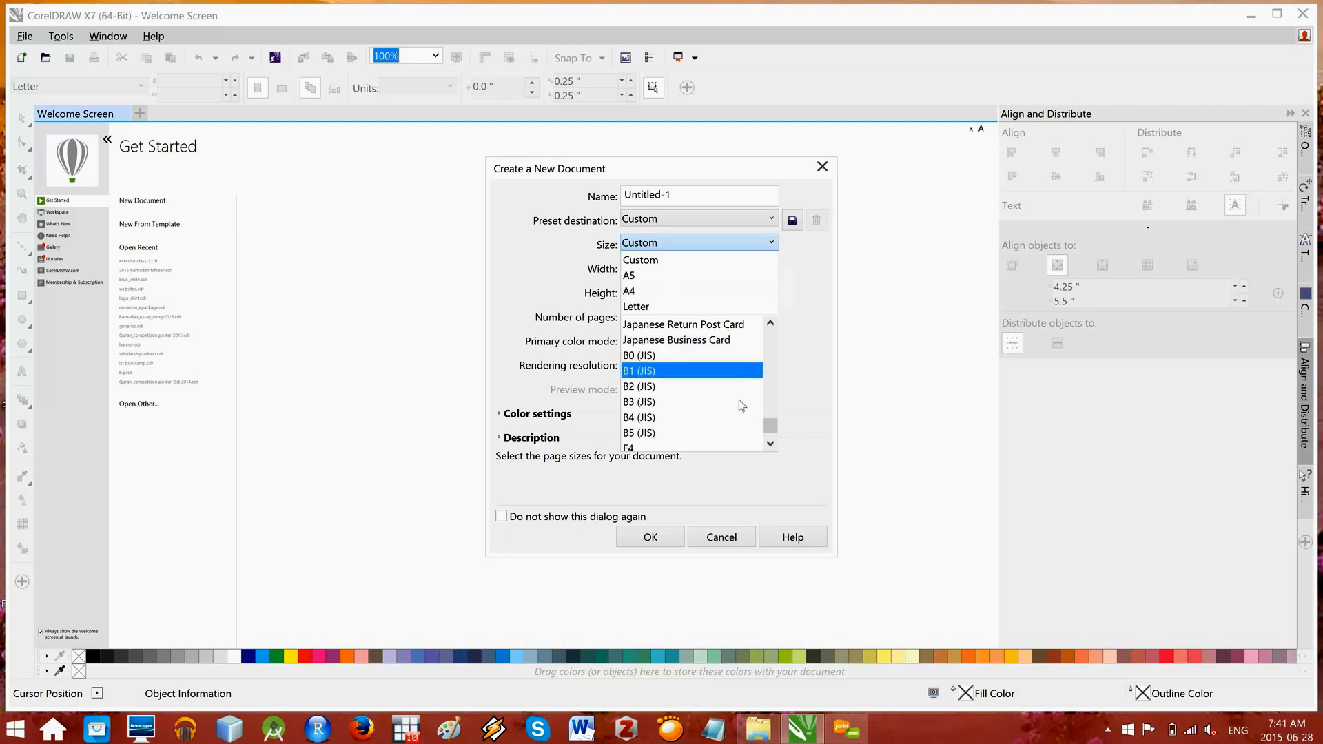
pyautogui.scroll(-1, 646, 399)
pyautogui.scroll(4, 659, 379)
pyautogui.scroll(4, 664, 358)
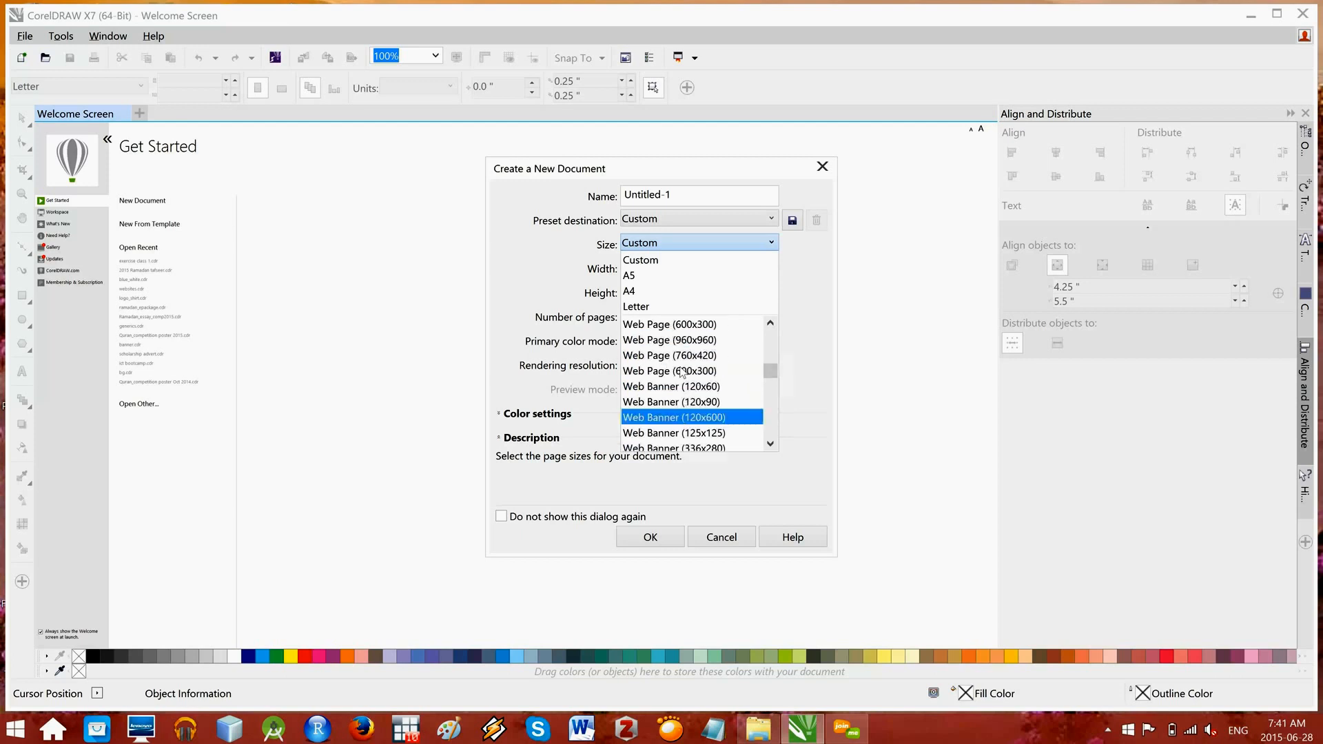
pyautogui.scroll(4, 682, 373)
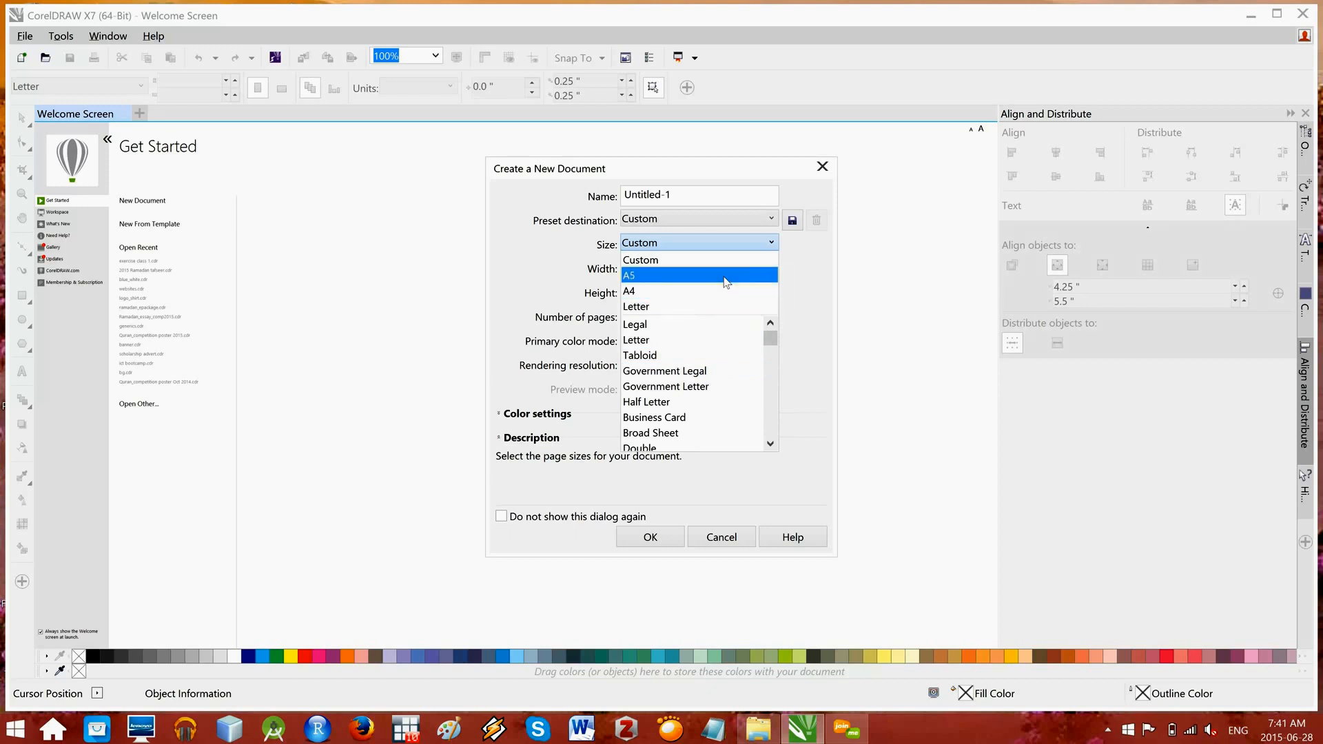
pyautogui.click(799, 271)
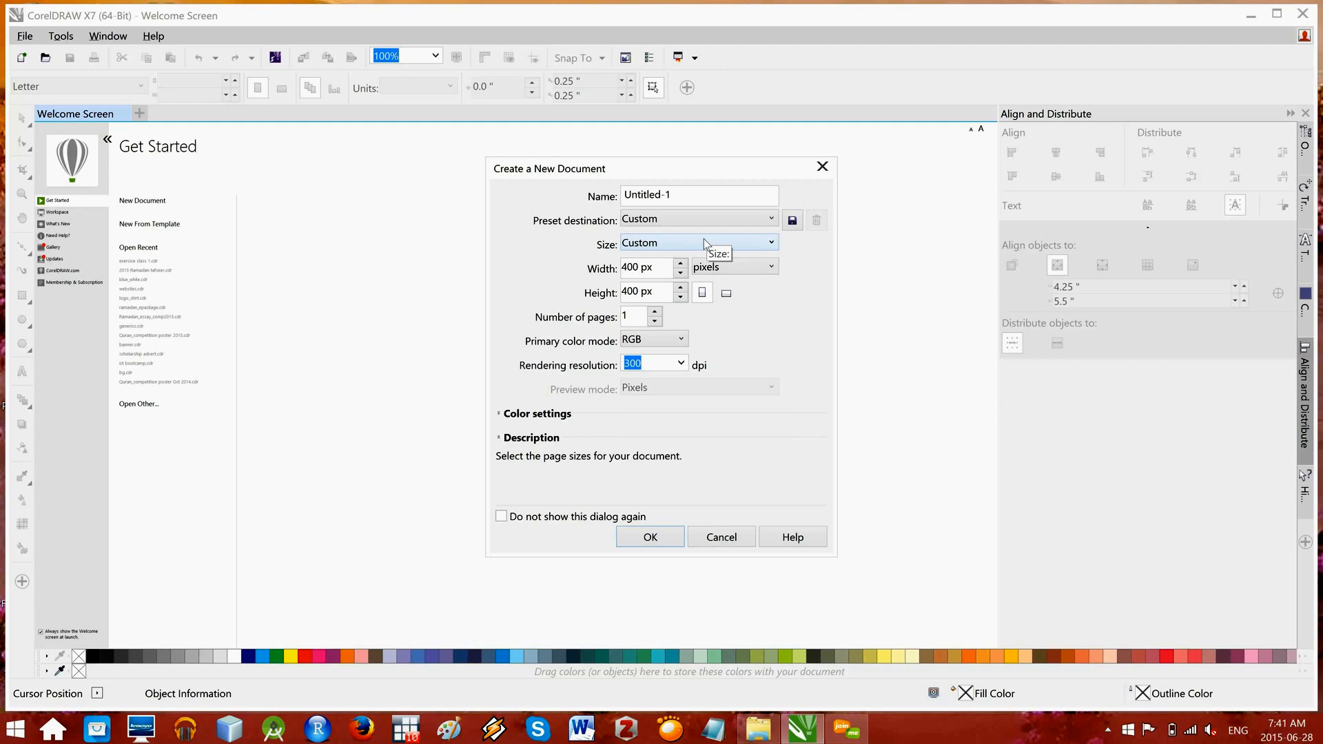
pyautogui.click(722, 269)
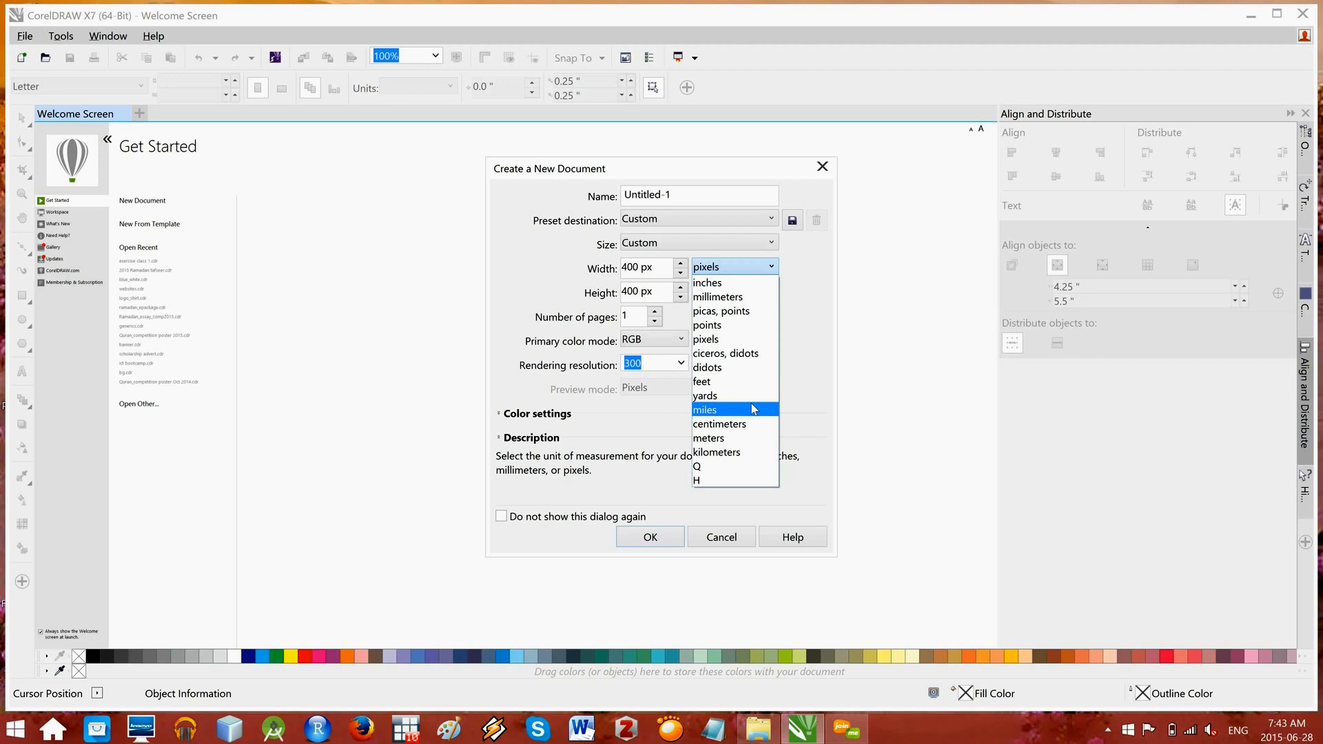
pyautogui.click(791, 370)
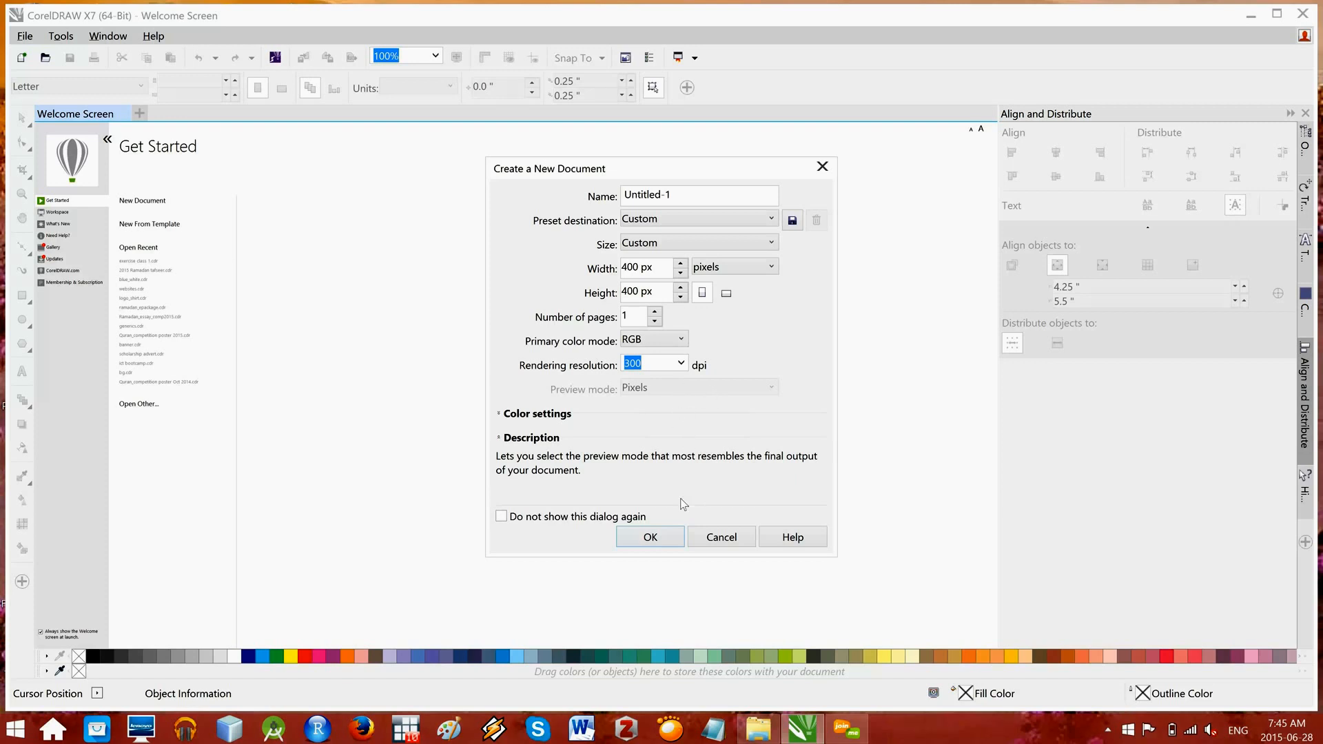
# Step: Create the one-page 400 × 400 px custom document in RGB at 300 dpi
pyautogui.click(663, 538)
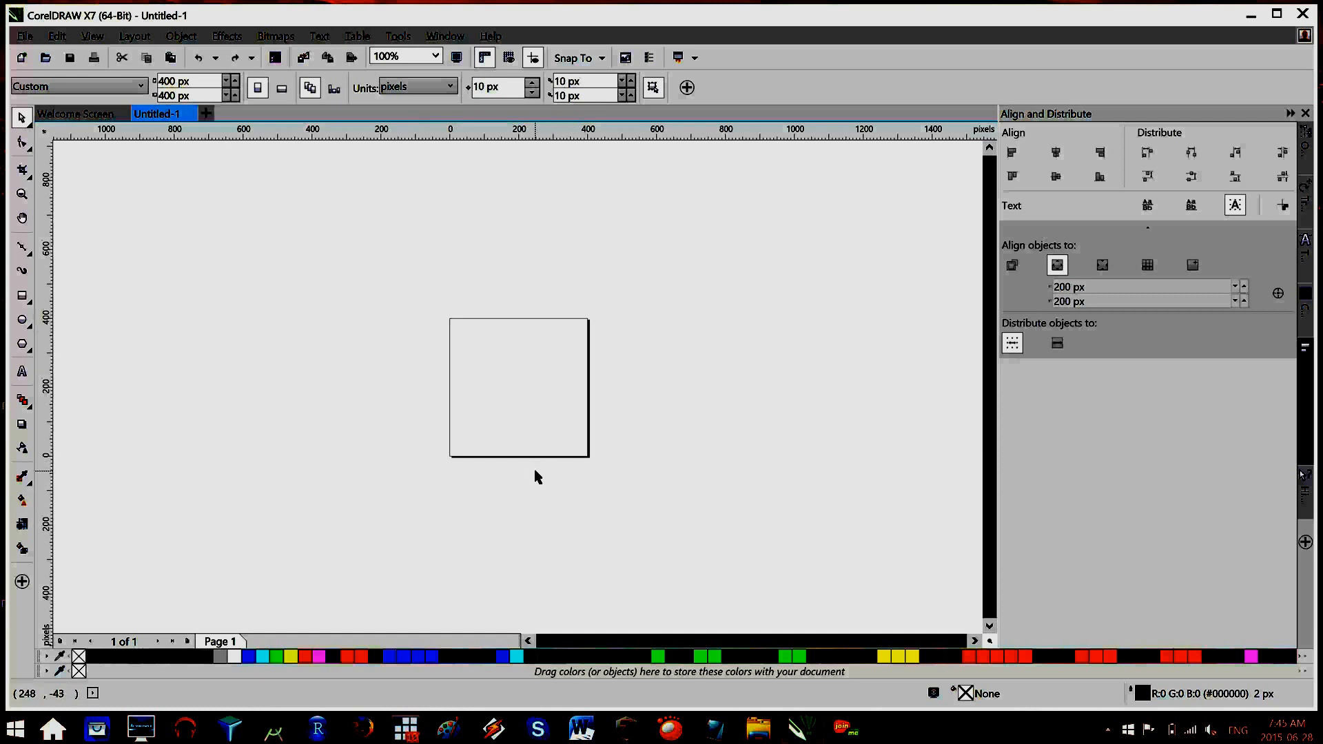
pyautogui.scroll(1, 536, 474)
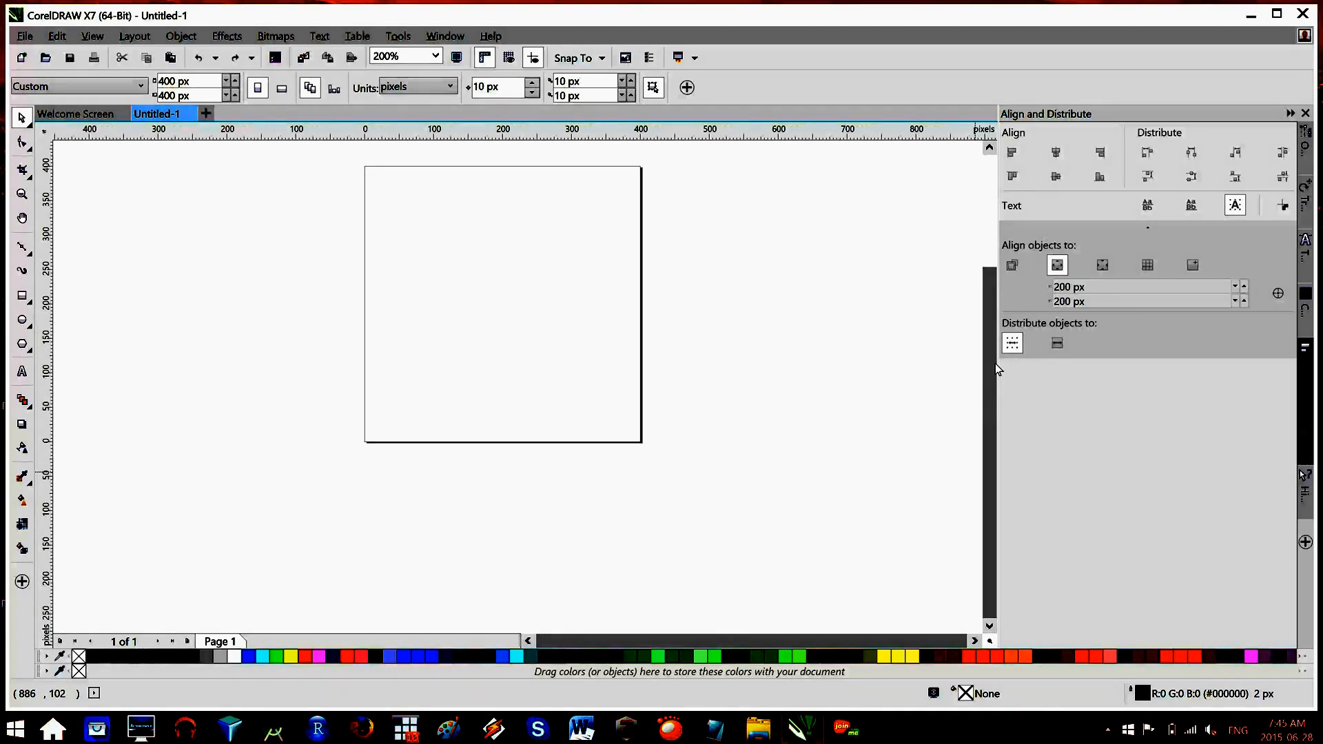
pyautogui.moveTo(989, 348); pyautogui.dragTo(995, 321)
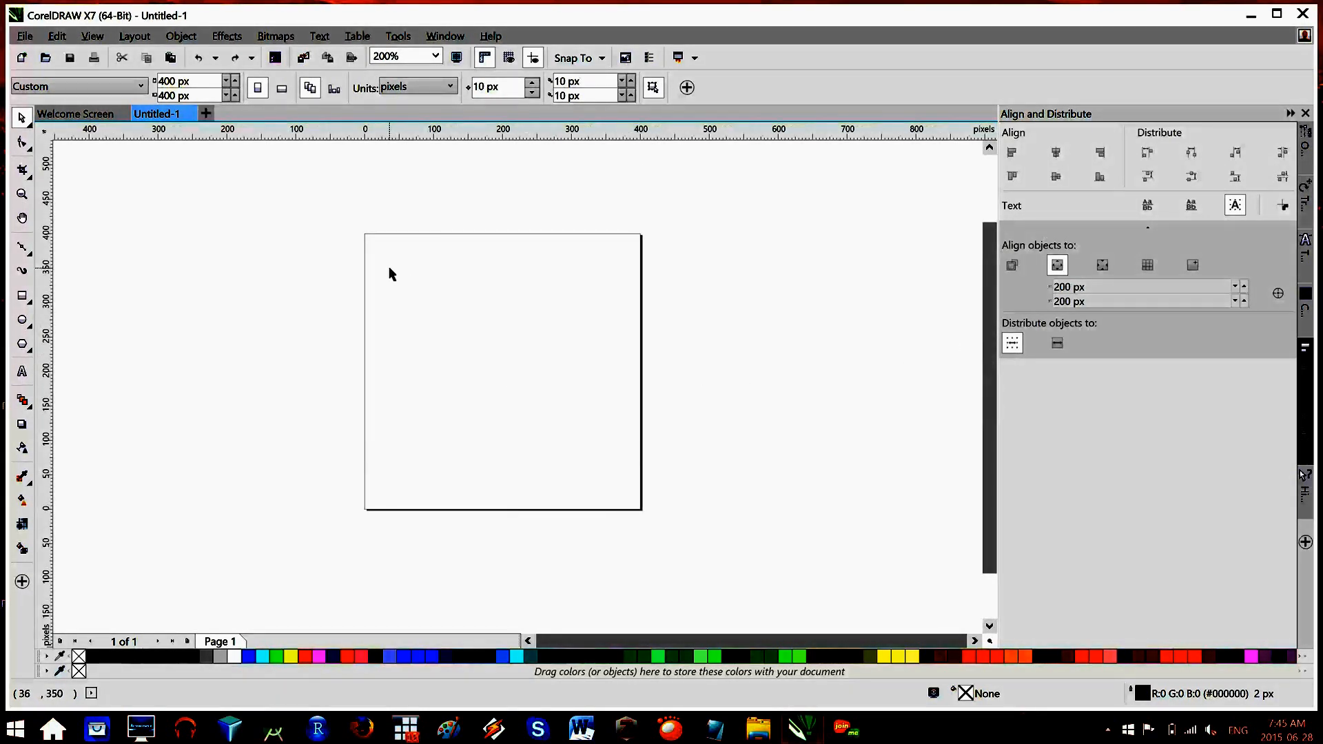
pyautogui.scroll(2, 389, 276)
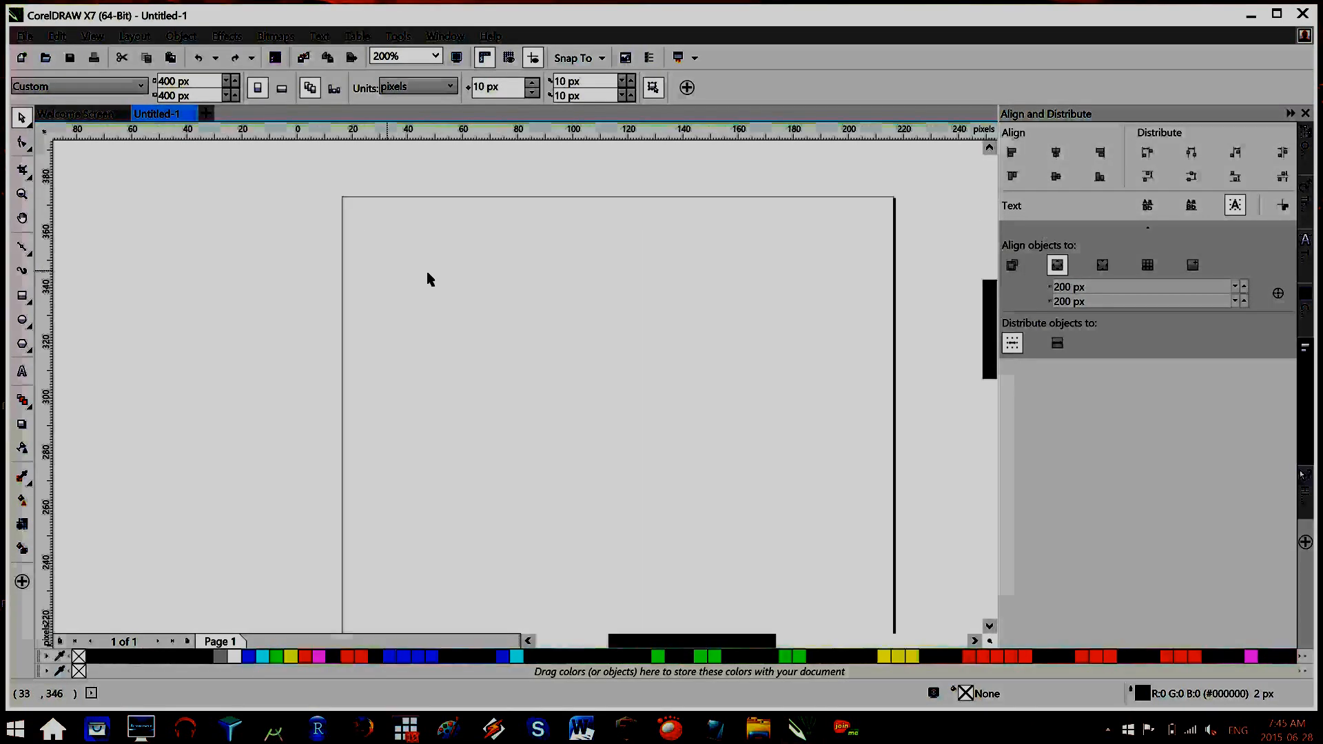
pyautogui.scroll(-1, 386, 294)
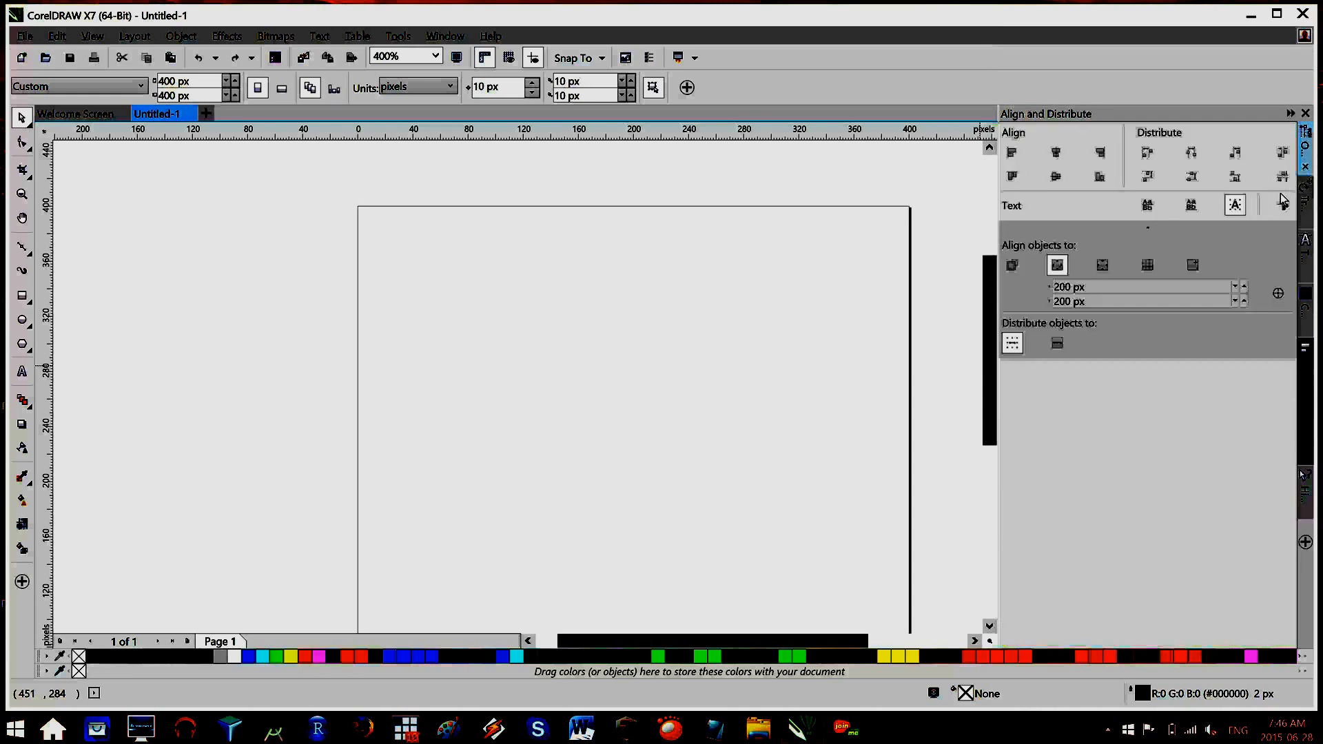
# Step: Look over the Object Manager and read the hints on drawing with the Rectangle tool
pyautogui.click(1302, 160)
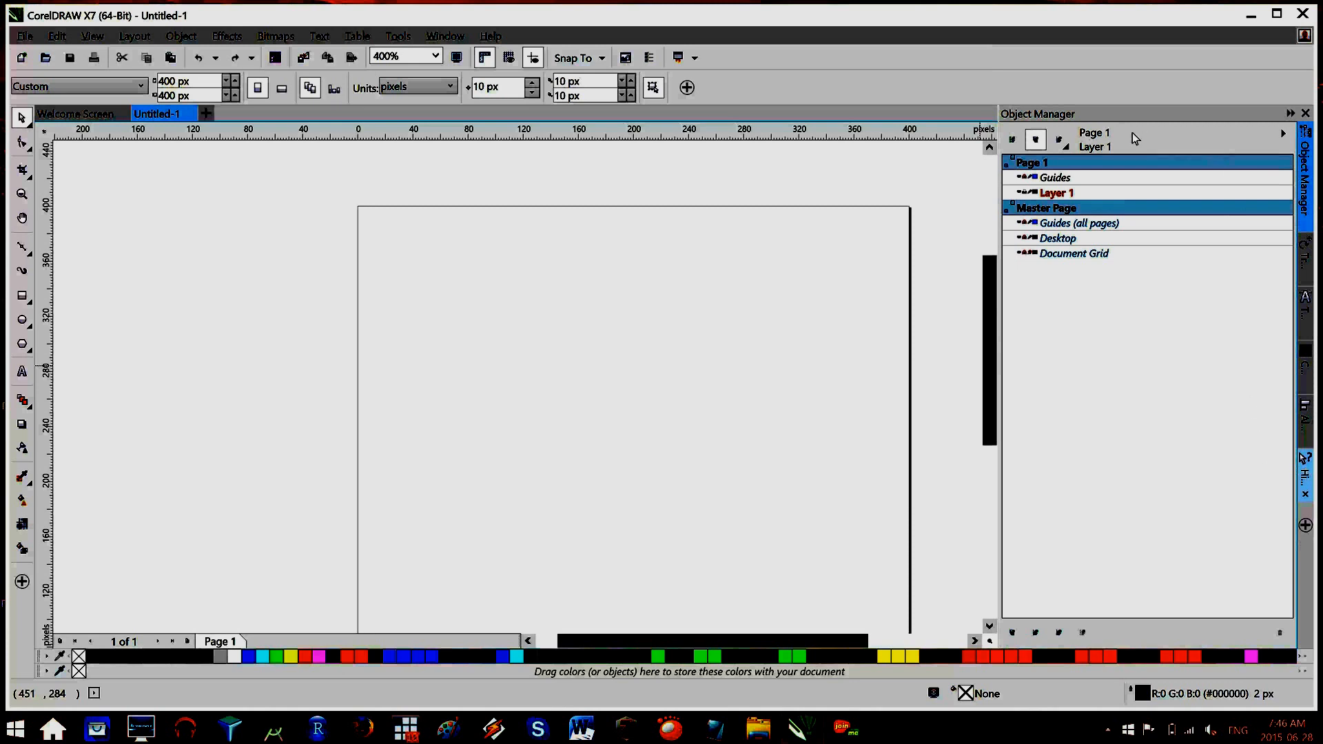
pyautogui.click(1305, 474)
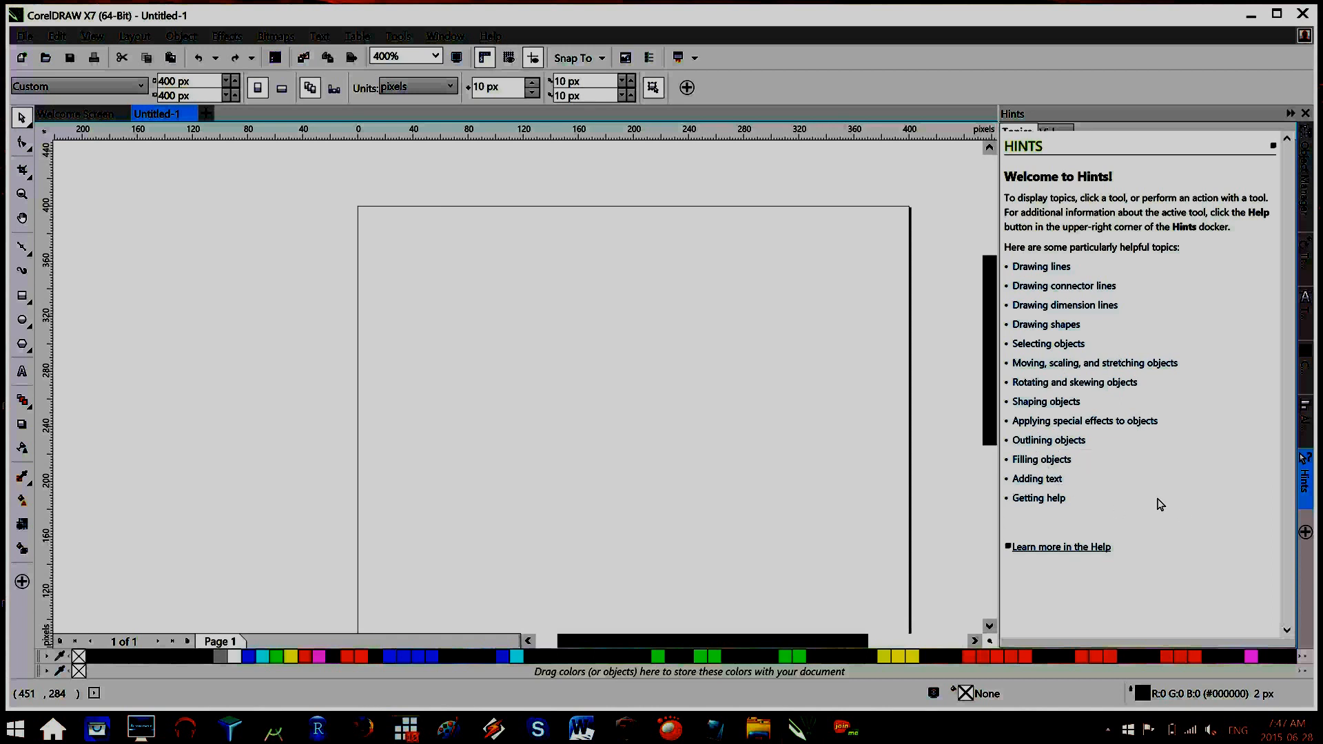
pyautogui.click(22, 246)
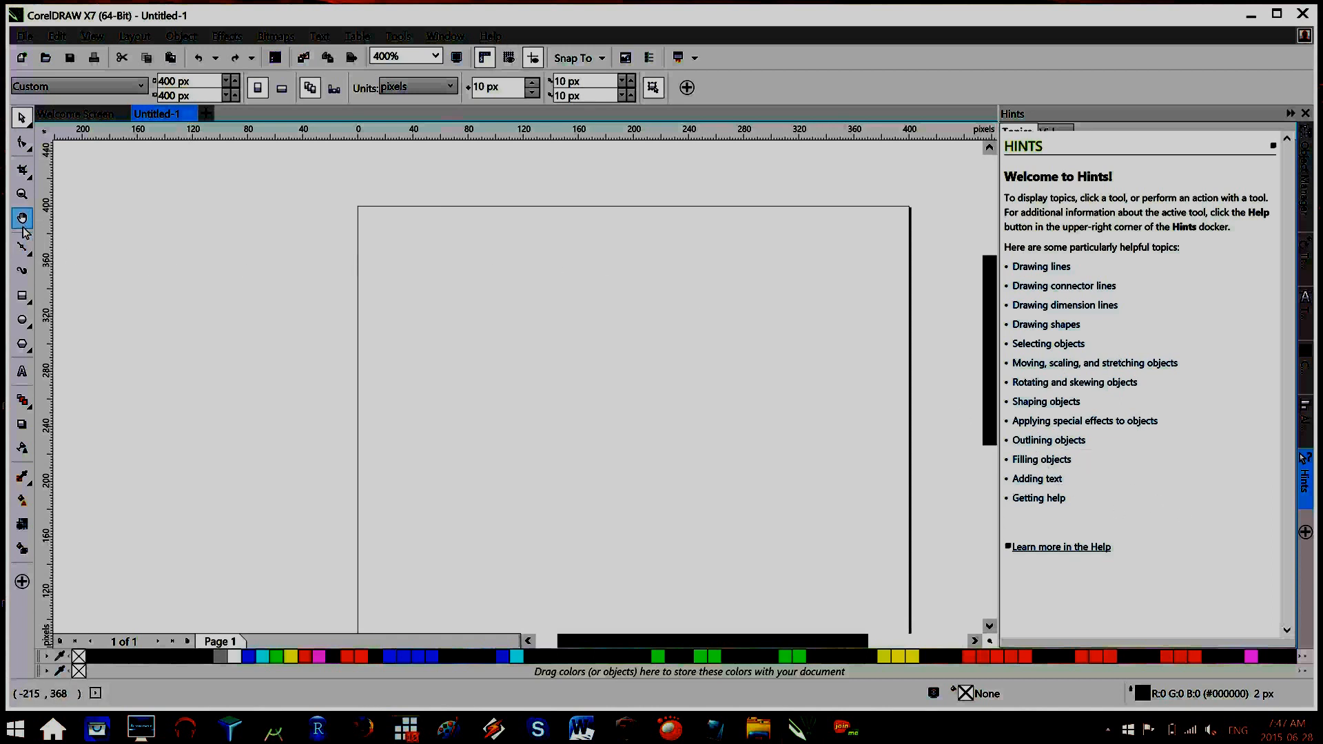
pyautogui.click(22, 295)
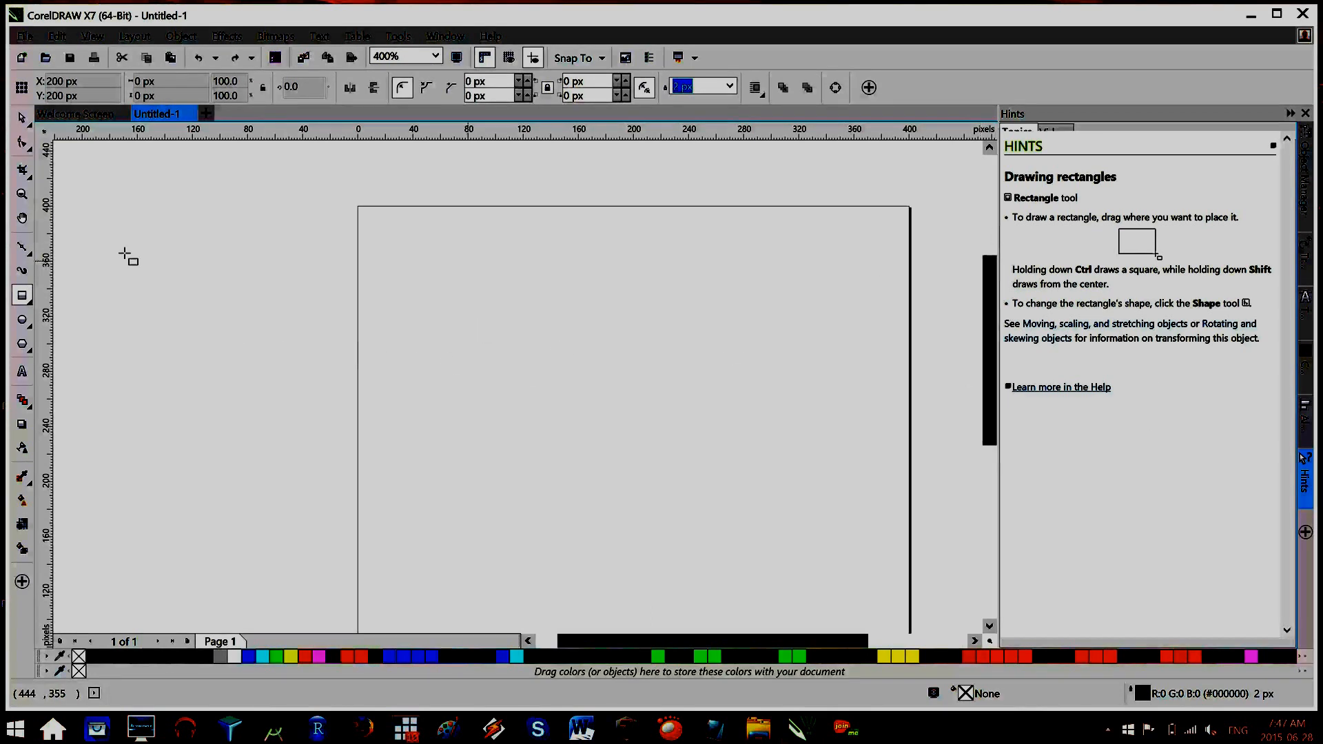
pyautogui.click(21, 117)
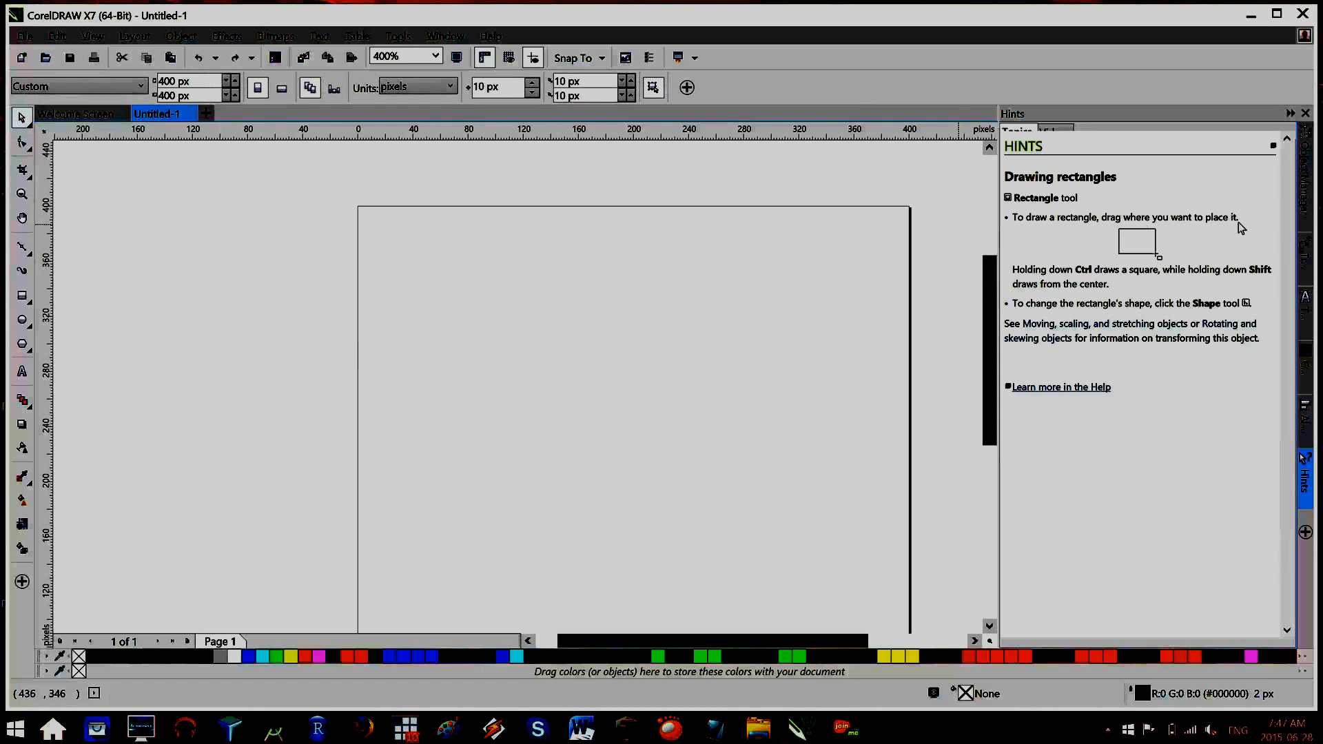
# Step: Bring the Object Manager back up and view the options available for Layer 1
pyautogui.click(1306, 178)
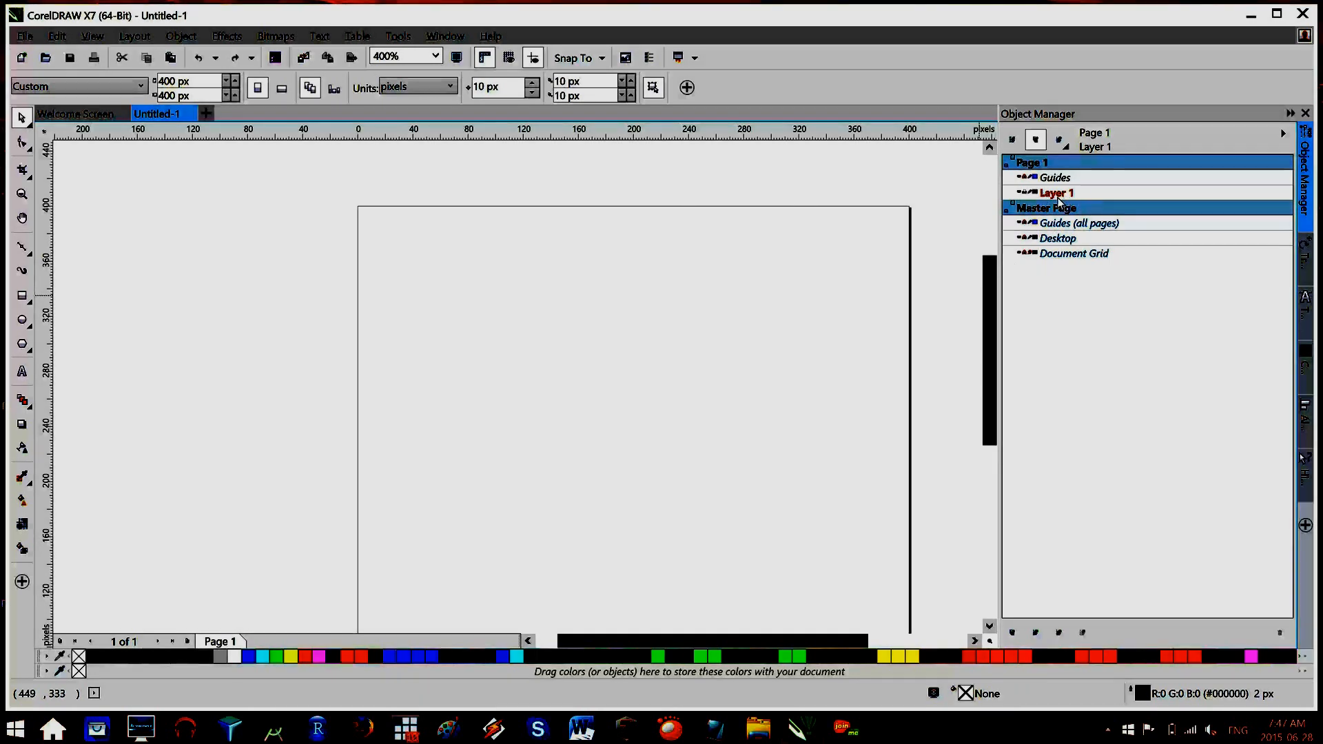
pyautogui.rightClick(1057, 196)
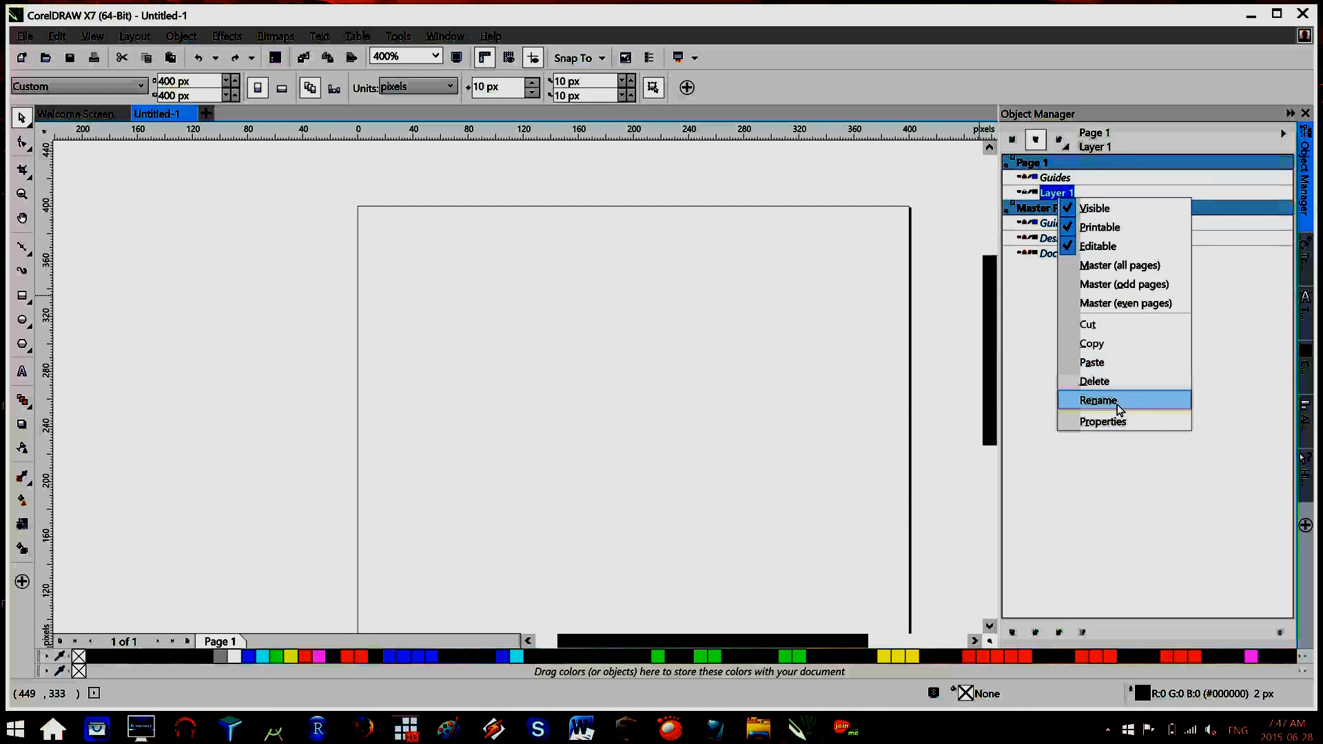
pyautogui.press('Return')
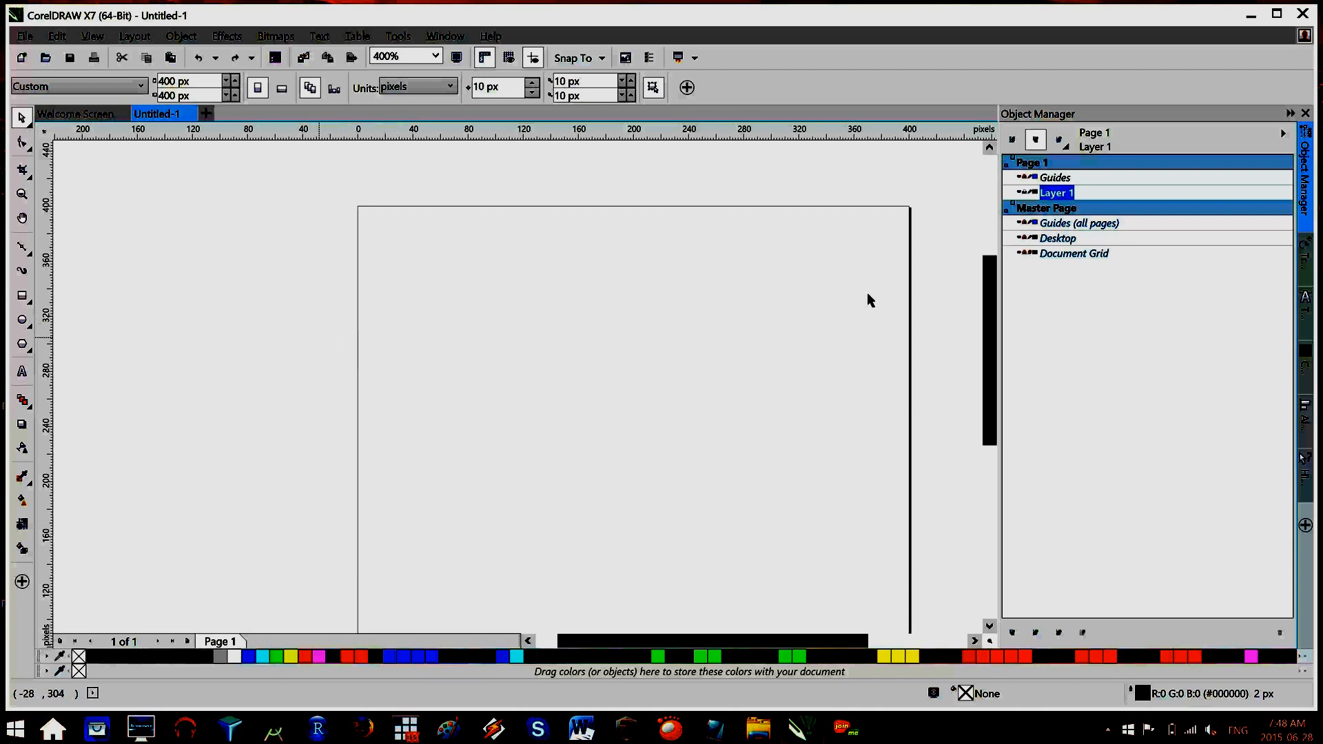
# Step: Draw a rectangle about 132 × 71 px near the page's upper-left corner on Layer 1
pyautogui.click(22, 297)
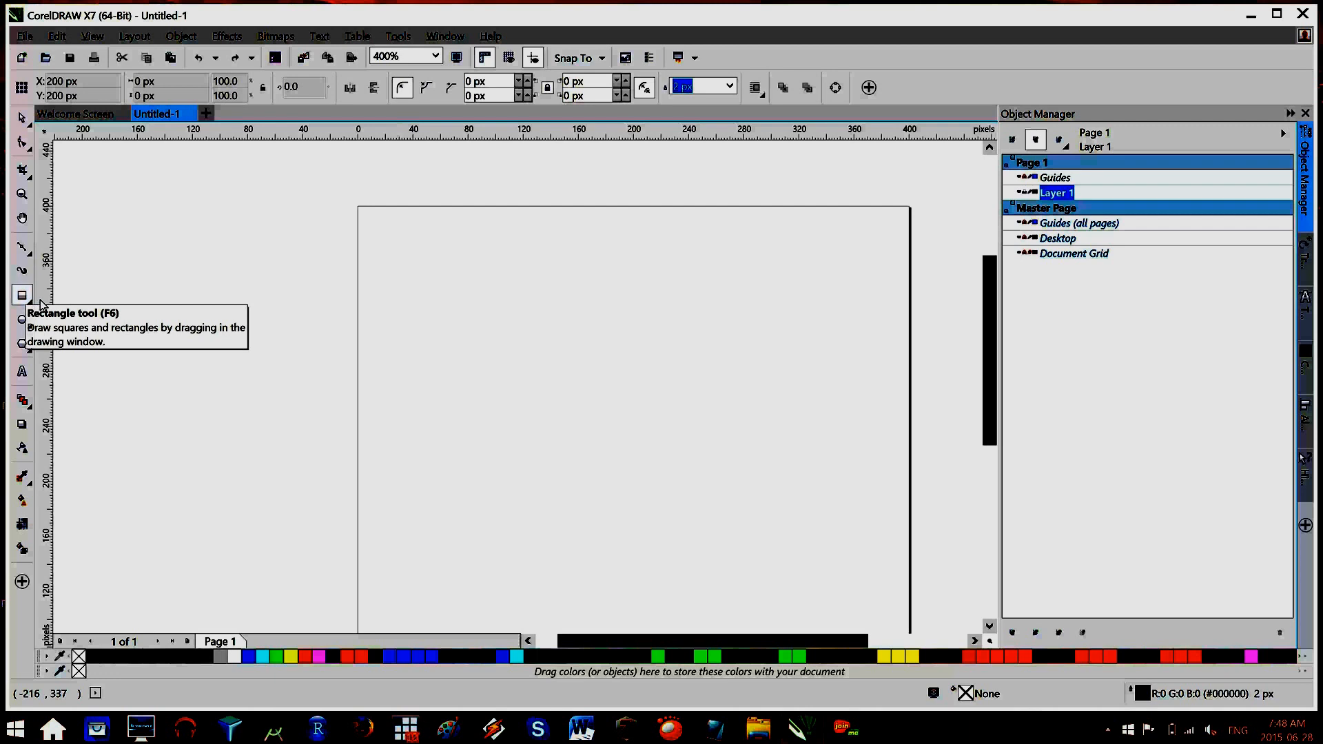
pyautogui.moveTo(380, 243); pyautogui.dragTo(562, 341)
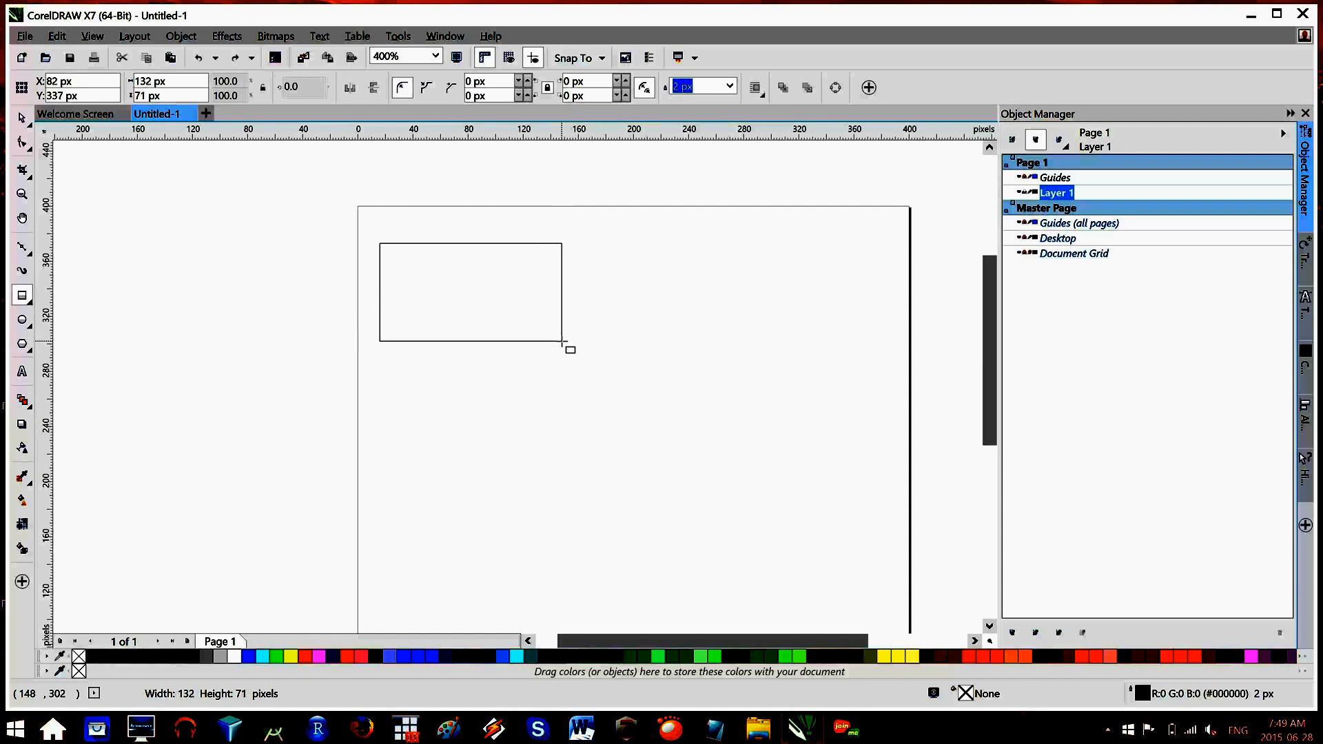
pyautogui.moveTo(562, 342); pyautogui.dragTo(563, 342)
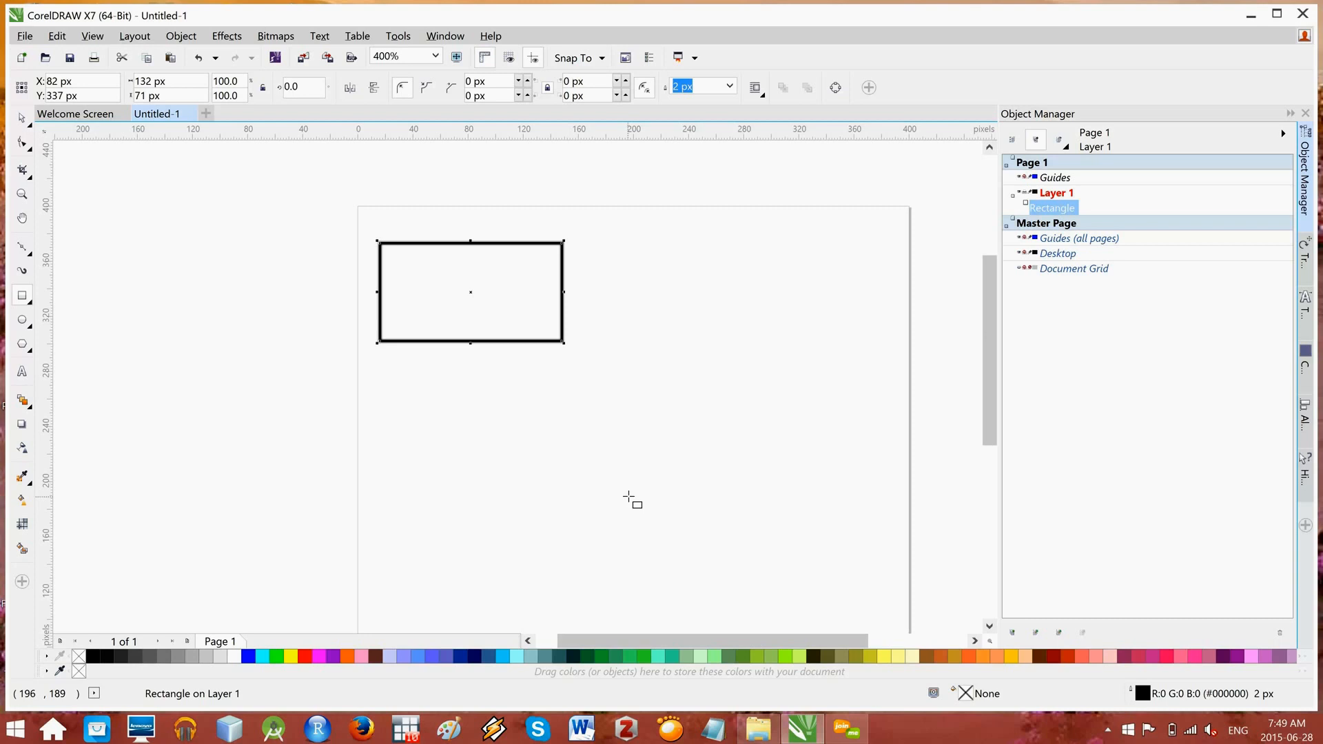
# Step: Draw a square about 106 × 106 px outward from its center, near the middle of the page
pyautogui.moveTo(628, 497); pyautogui.dragTo(687, 553)
pyautogui.moveTo(705, 561)
pyautogui.mouseDown()
pyautogui.moveTo(724, 569)
pyautogui.moveTo(702, 562)
pyautogui.mouseUp()
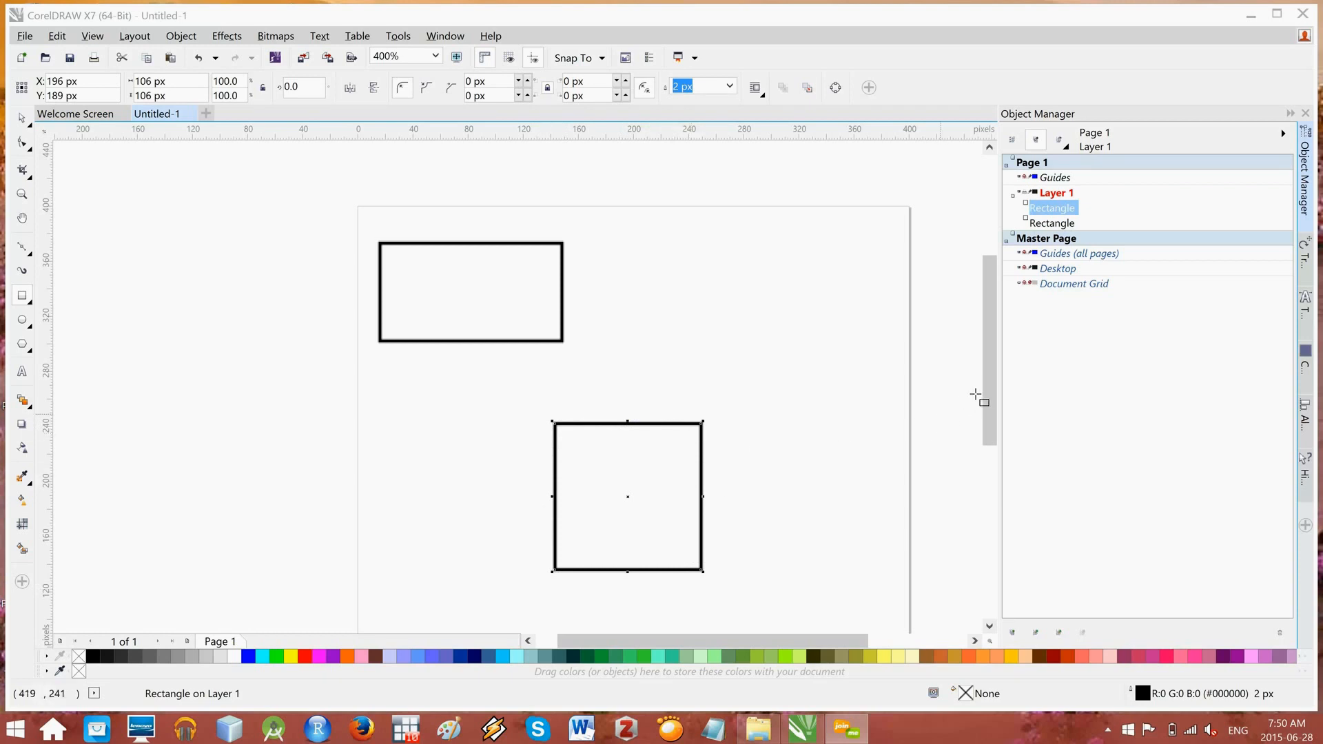
# Step: Round all four corners of the square with a 10 px radius
pyautogui.scroll(-1, 987, 394)
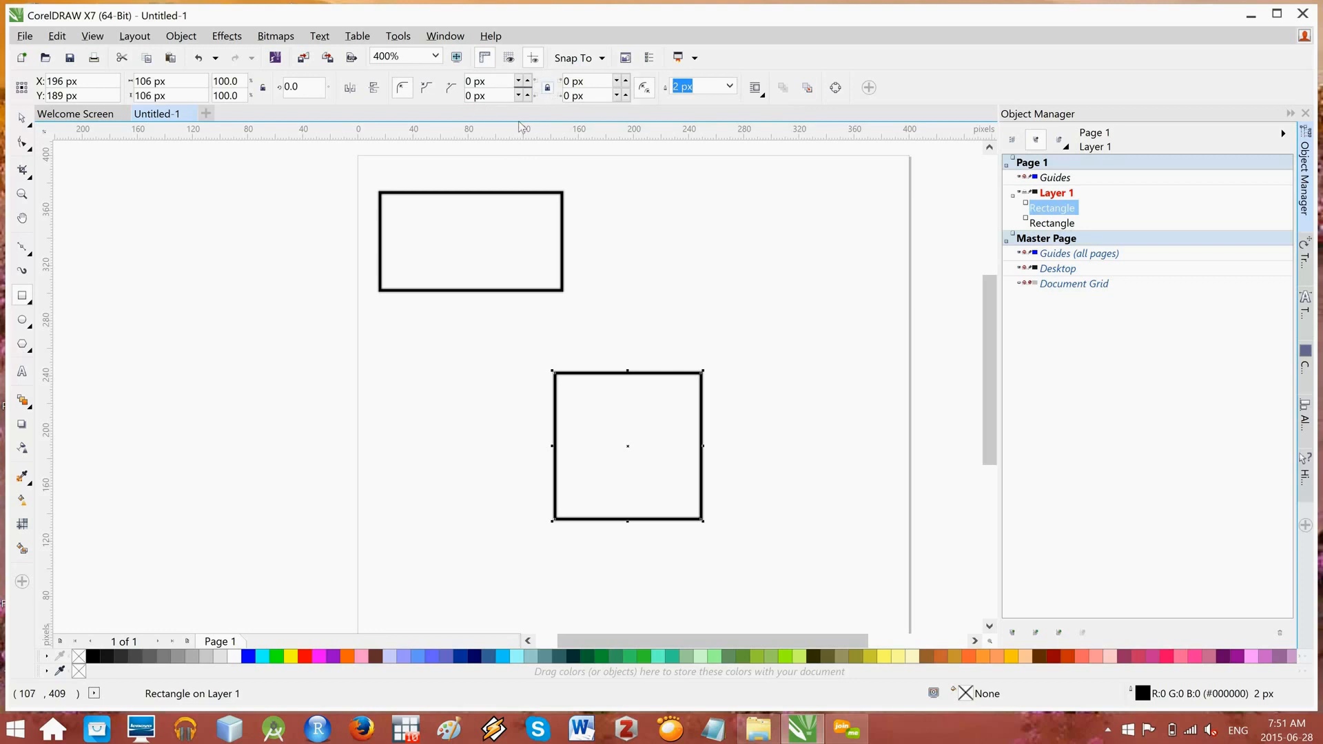
pyautogui.write('1')
pyautogui.press('Return')
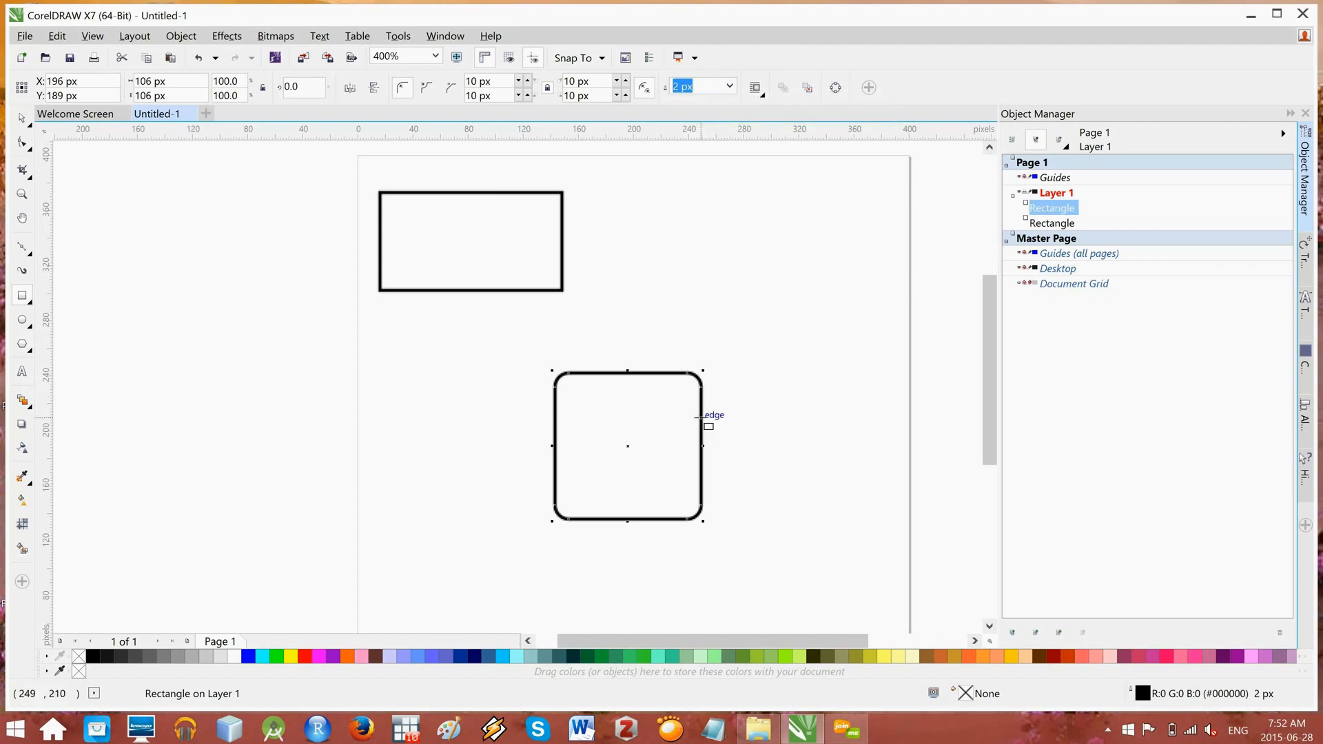
# Step: Set the rounded square's outline width to 1 px
pyautogui.scroll(-2, 697, 417)
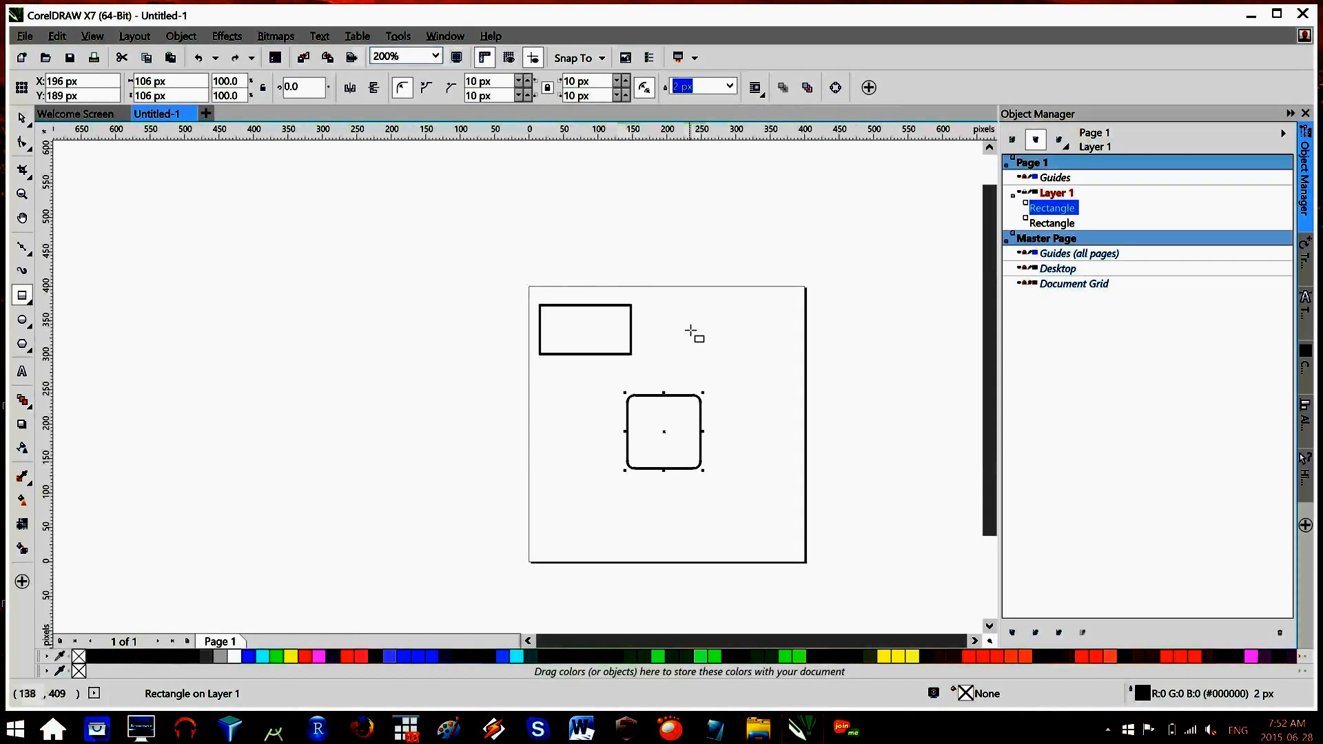
pyautogui.scroll(-2, 692, 330)
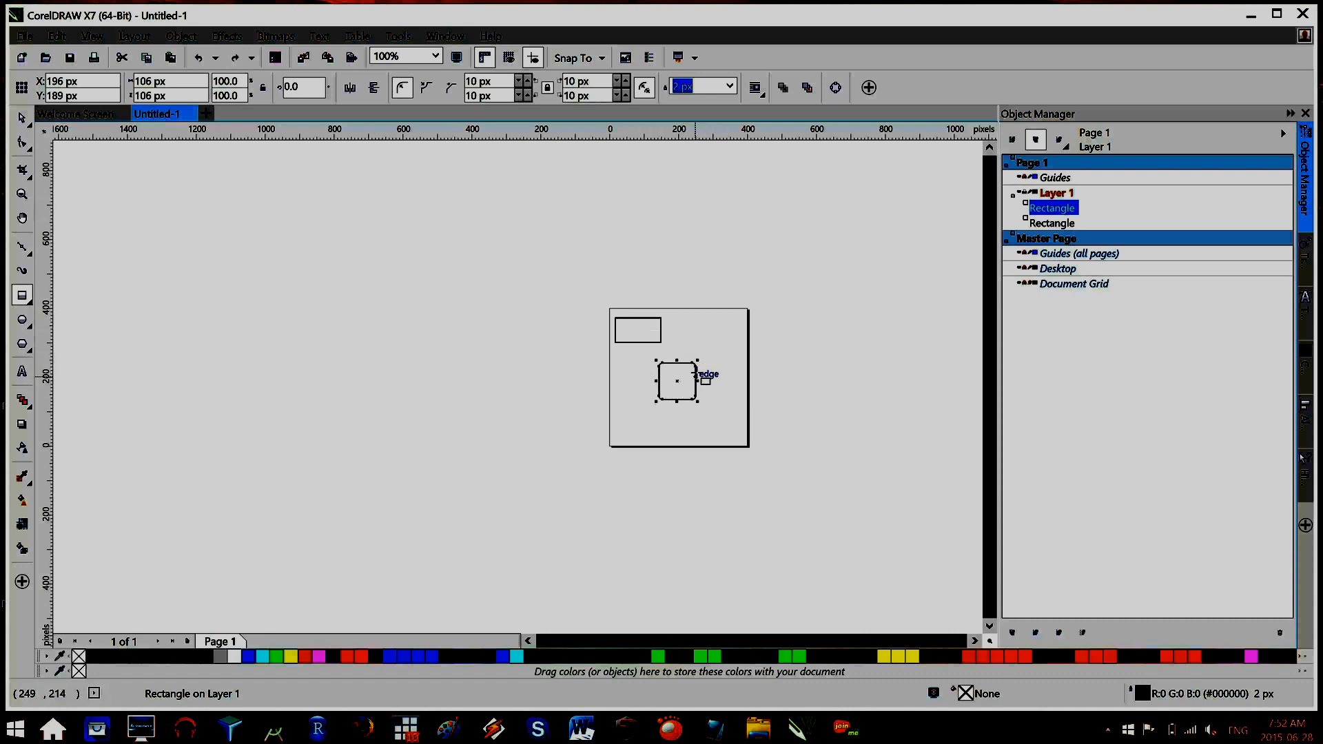
pyautogui.click(728, 86)
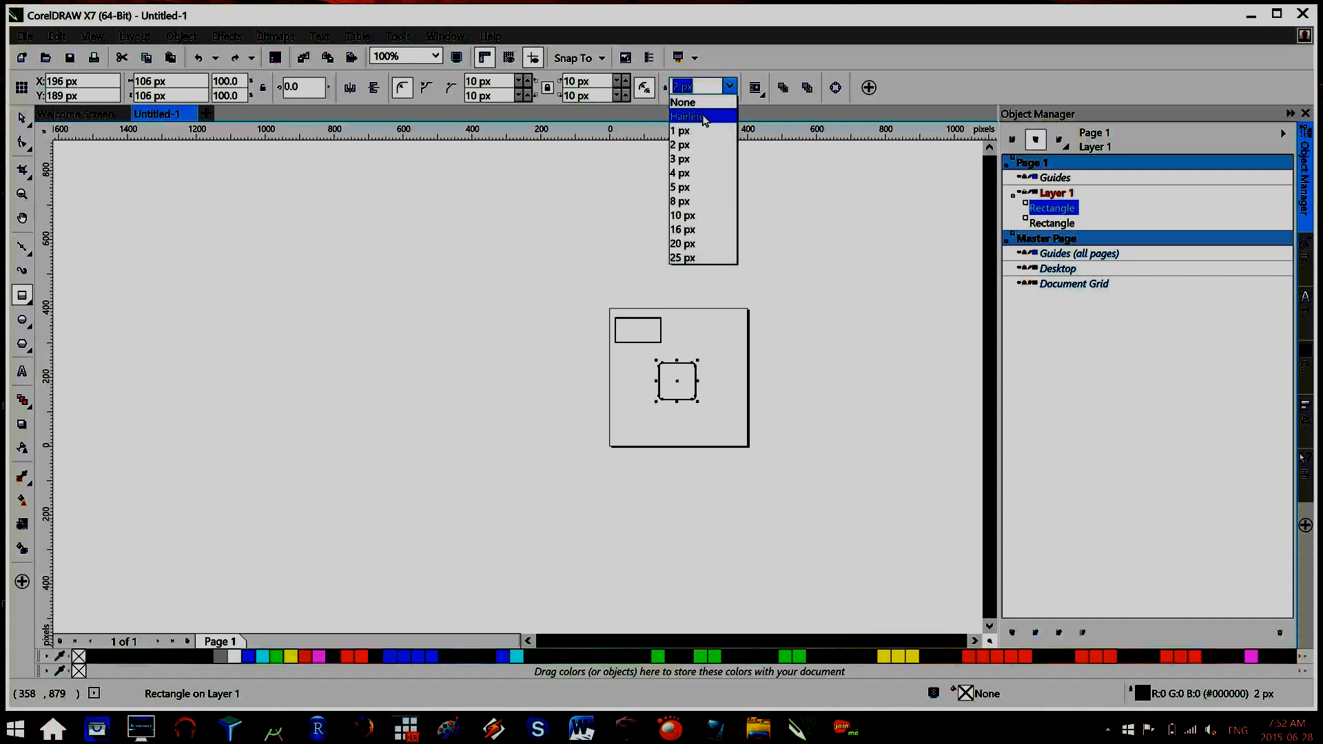
pyautogui.click(841, 368)
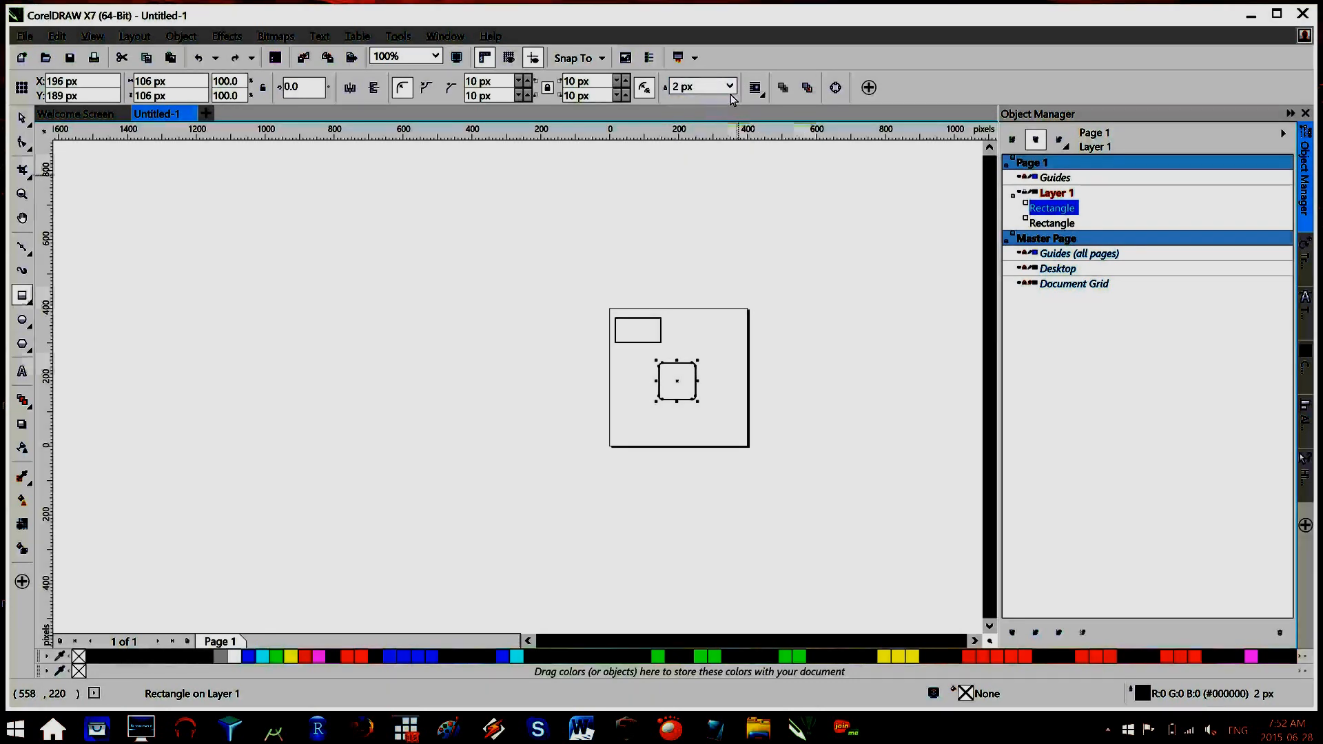
pyautogui.click(728, 86)
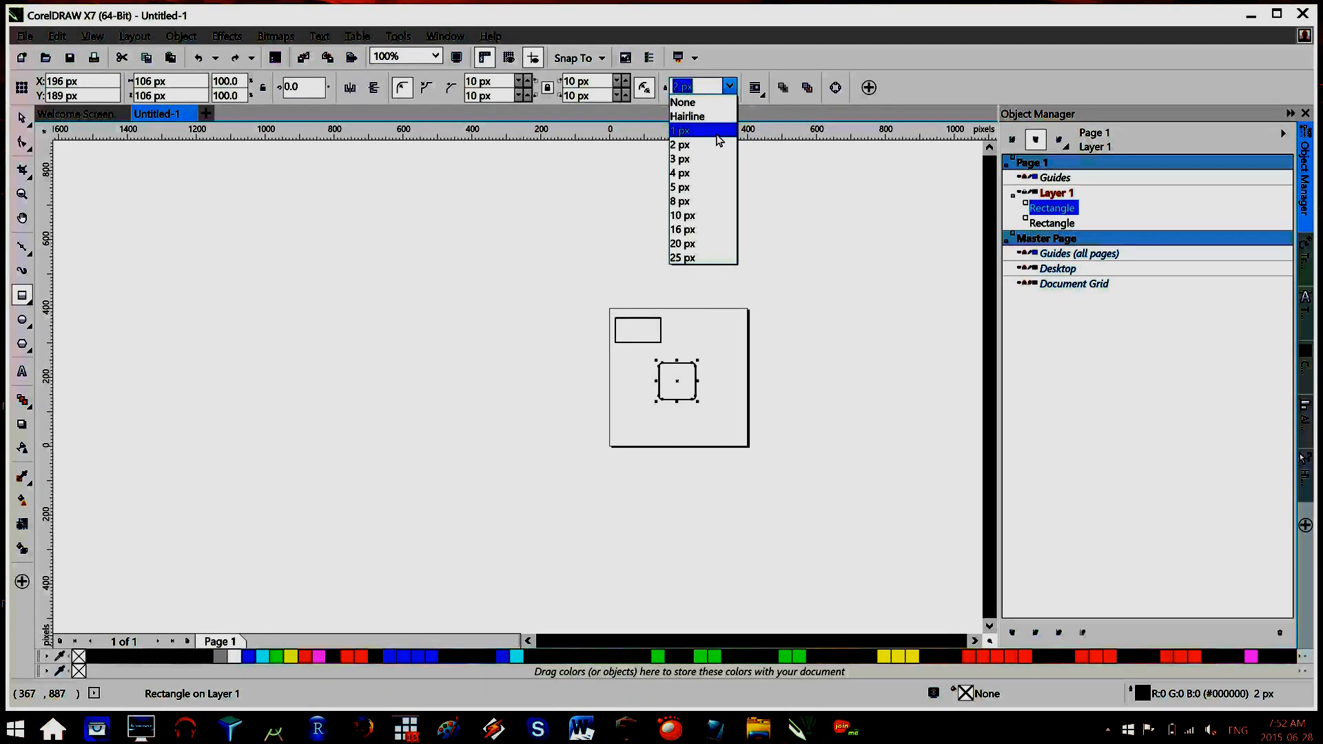
pyautogui.click(716, 131)
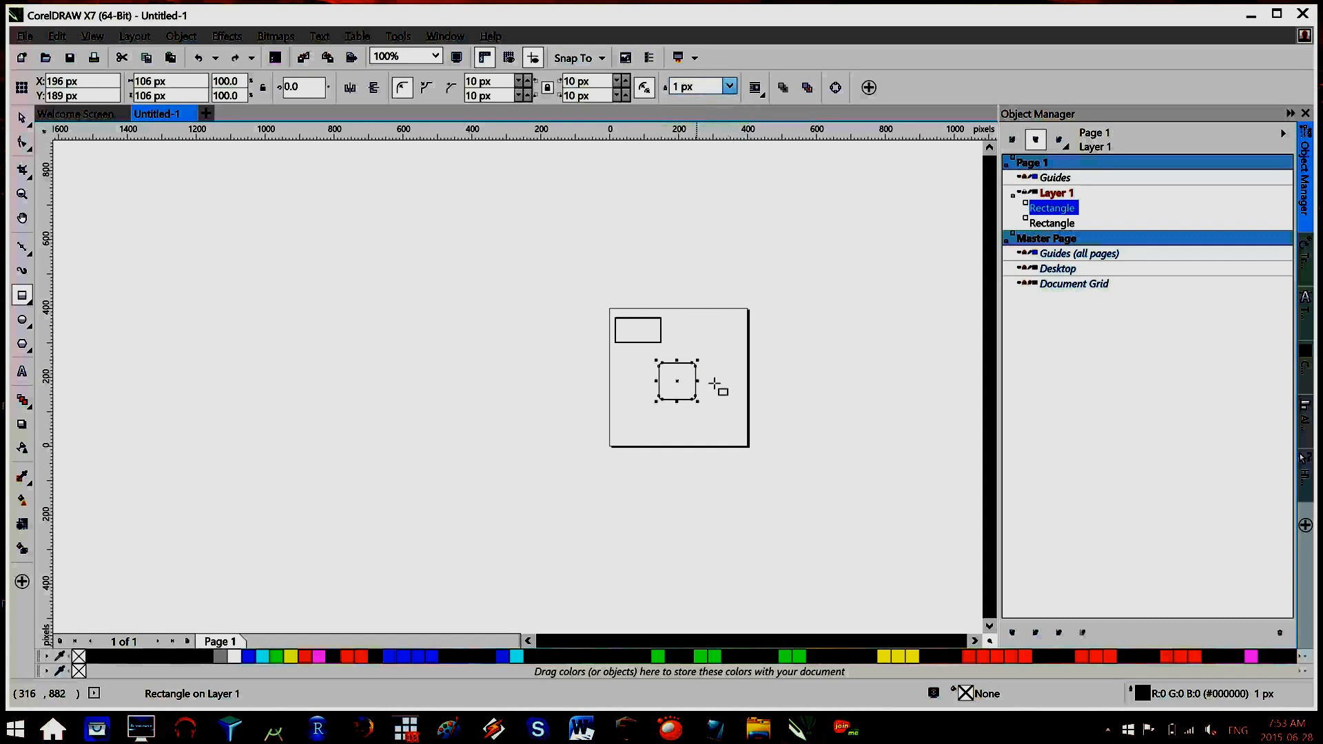
# Step: Set the rounded square's outline width to Hairline and inspect its outline up close
pyautogui.click(729, 86)
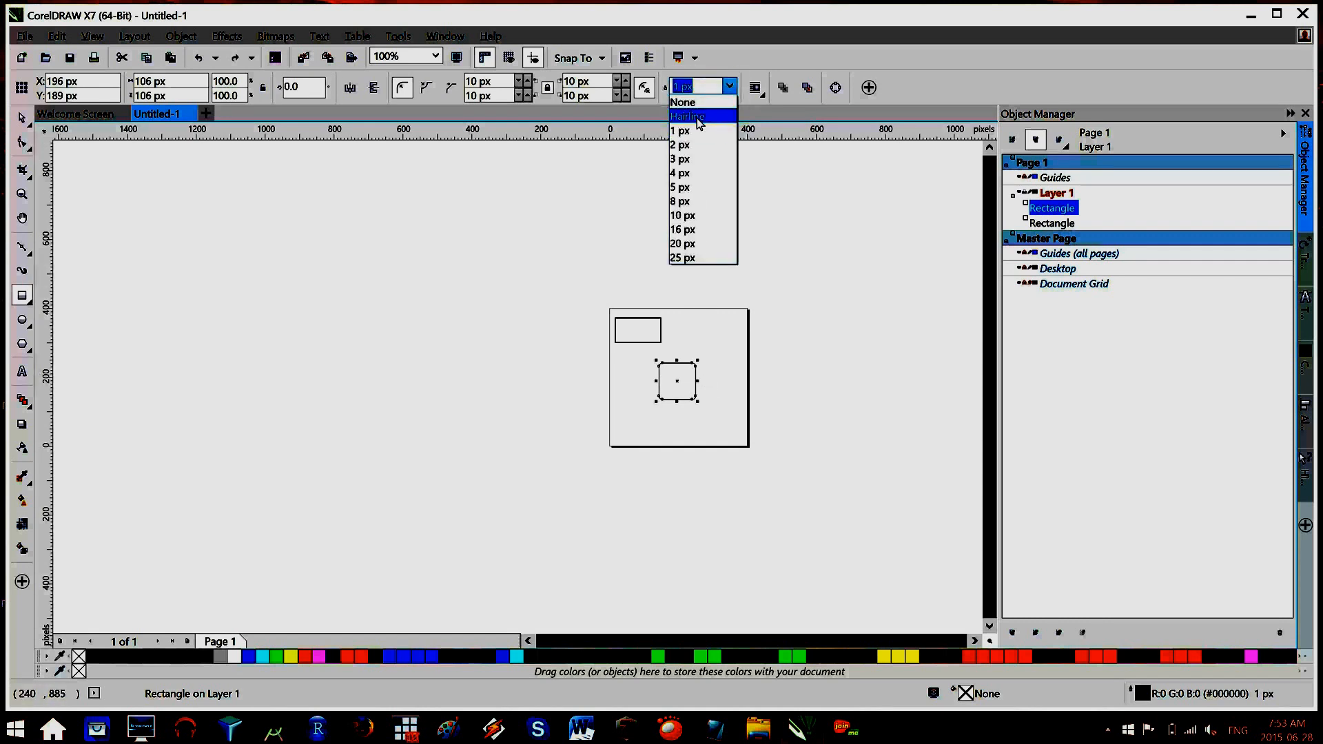
pyautogui.click(699, 117)
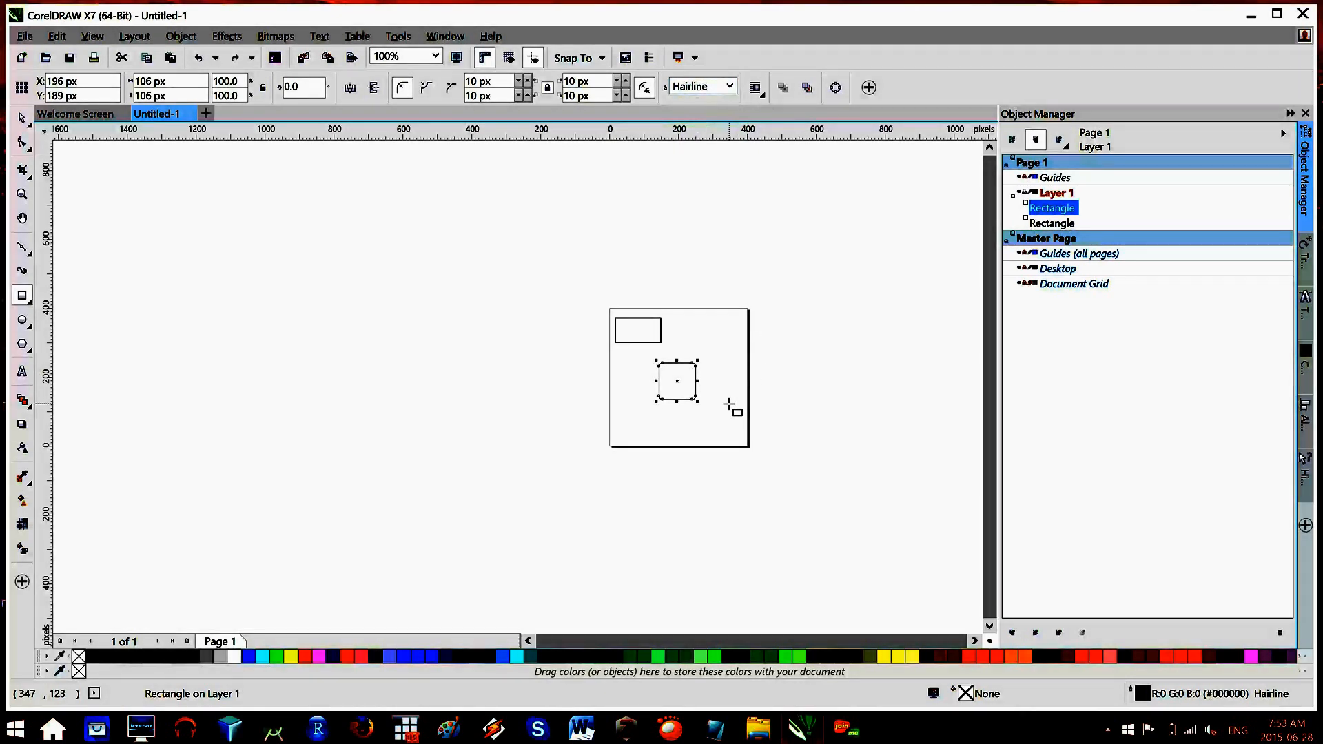
pyautogui.scroll(2, 689, 396)
pyautogui.scroll(2, 687, 394)
pyautogui.scroll(1, 494, 316)
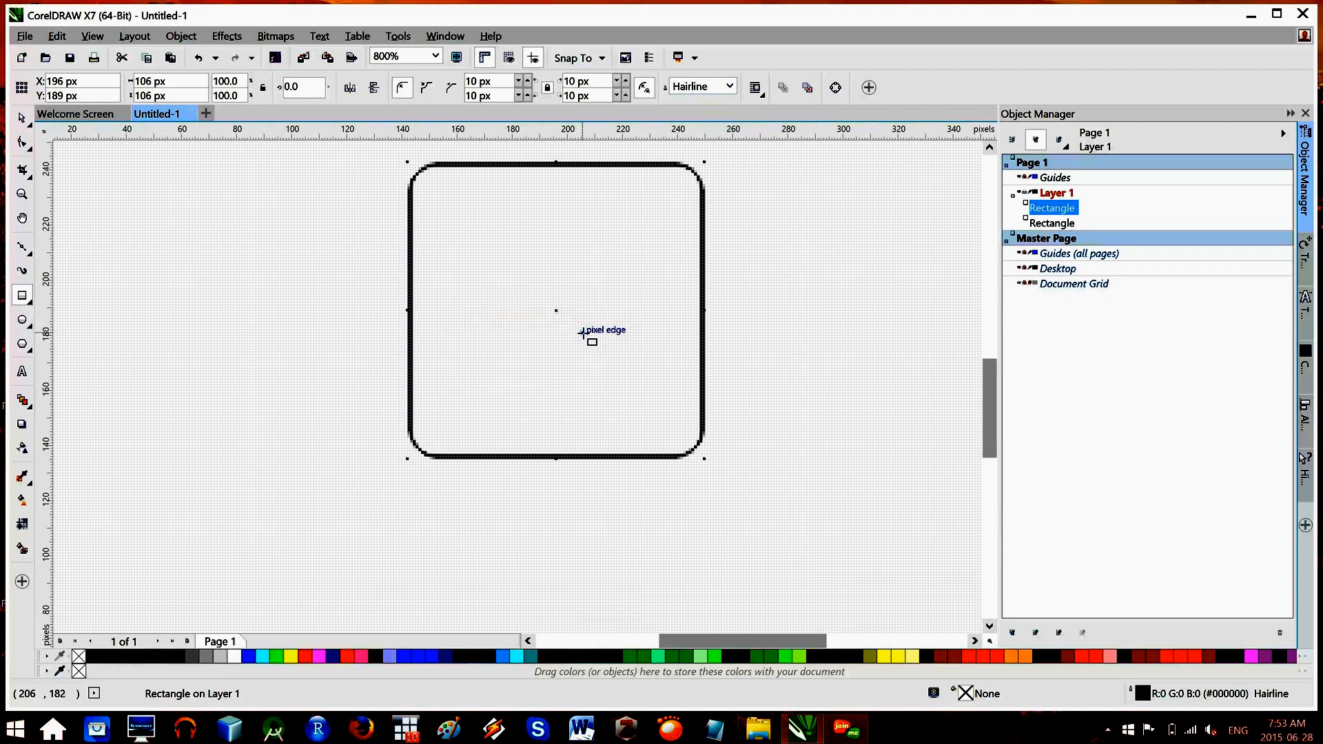
# Step: Set the rounded square's outline width to 8 px
pyautogui.scroll(-2, 583, 333)
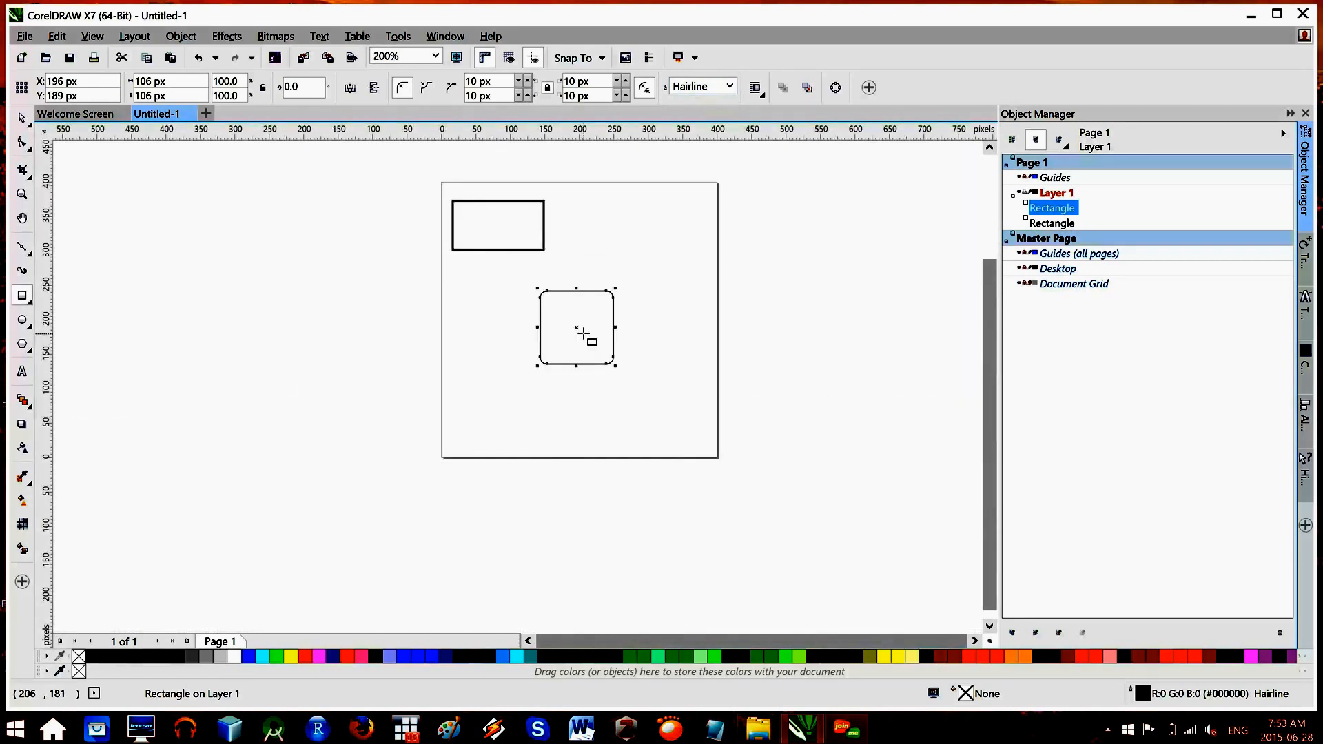
pyautogui.click(729, 86)
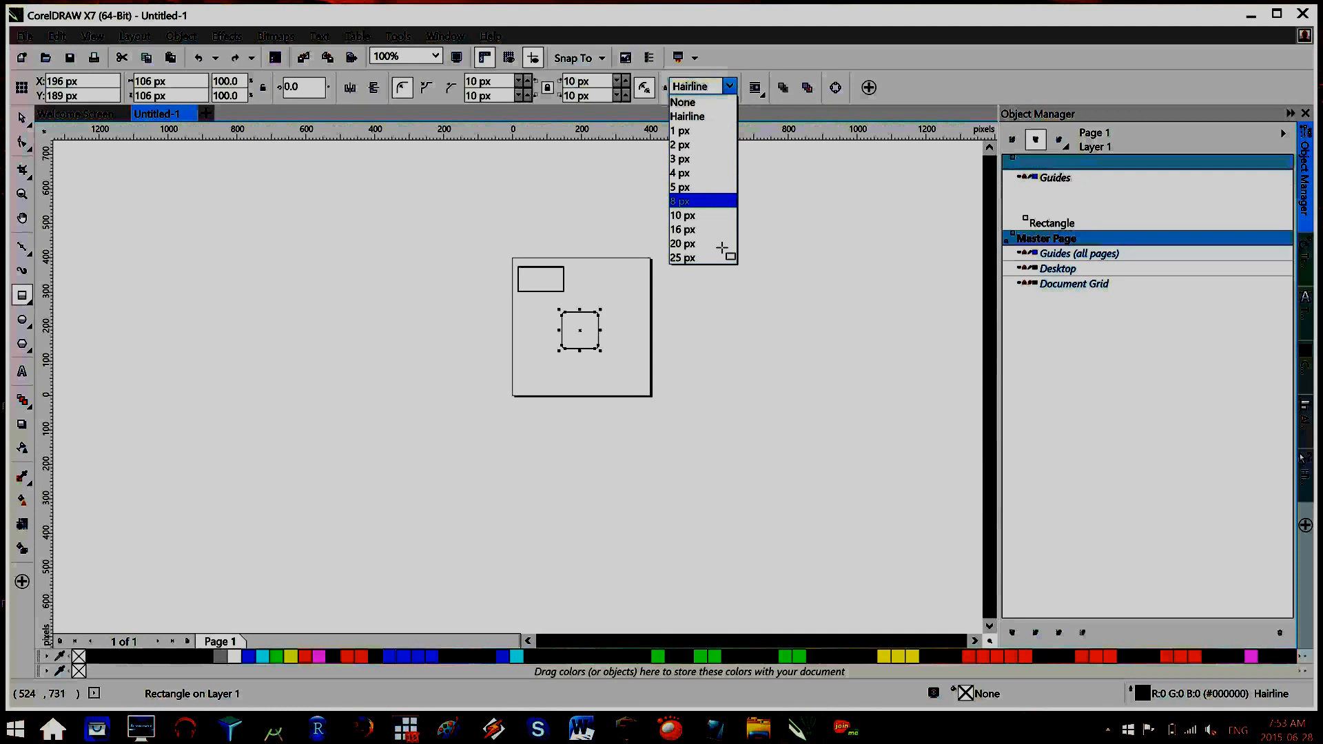
pyautogui.click(709, 201)
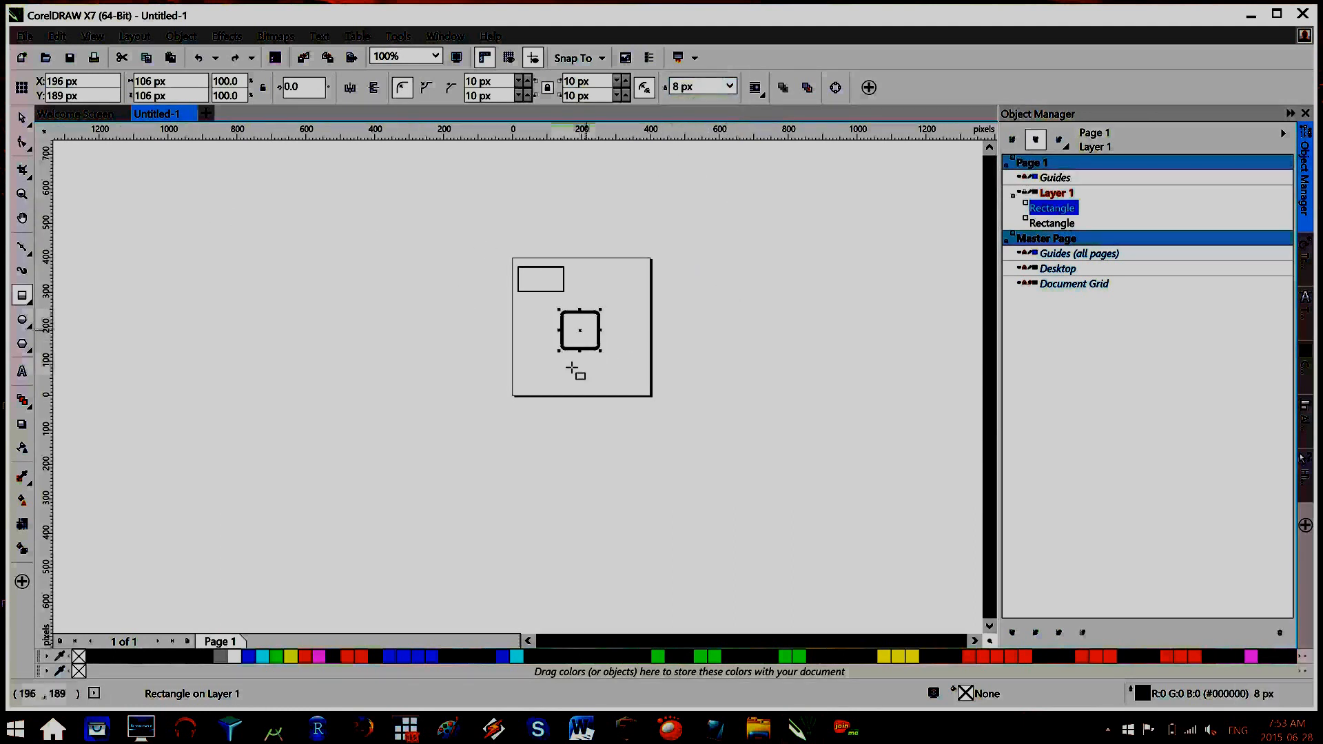
# Step: Select the rounded square, color its outline red and fill it with yellow
pyautogui.click(21, 120)
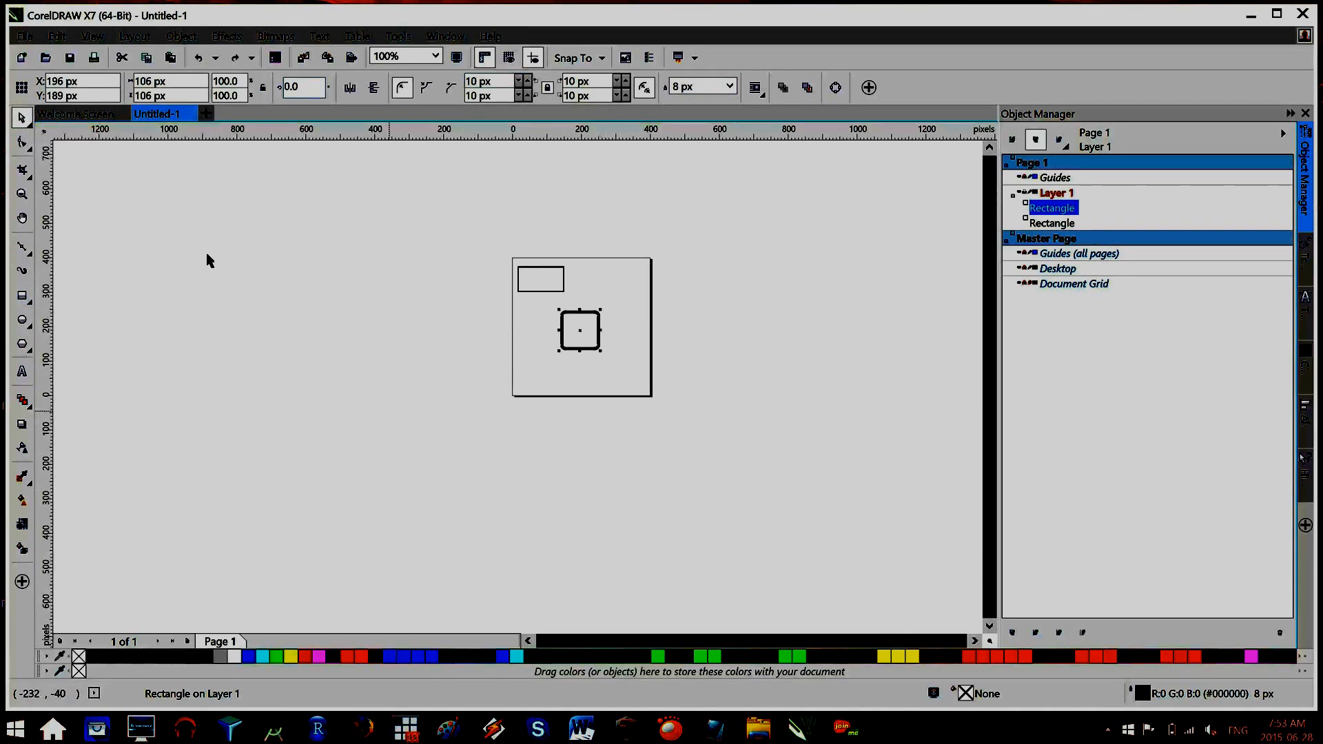
pyautogui.click(502, 423)
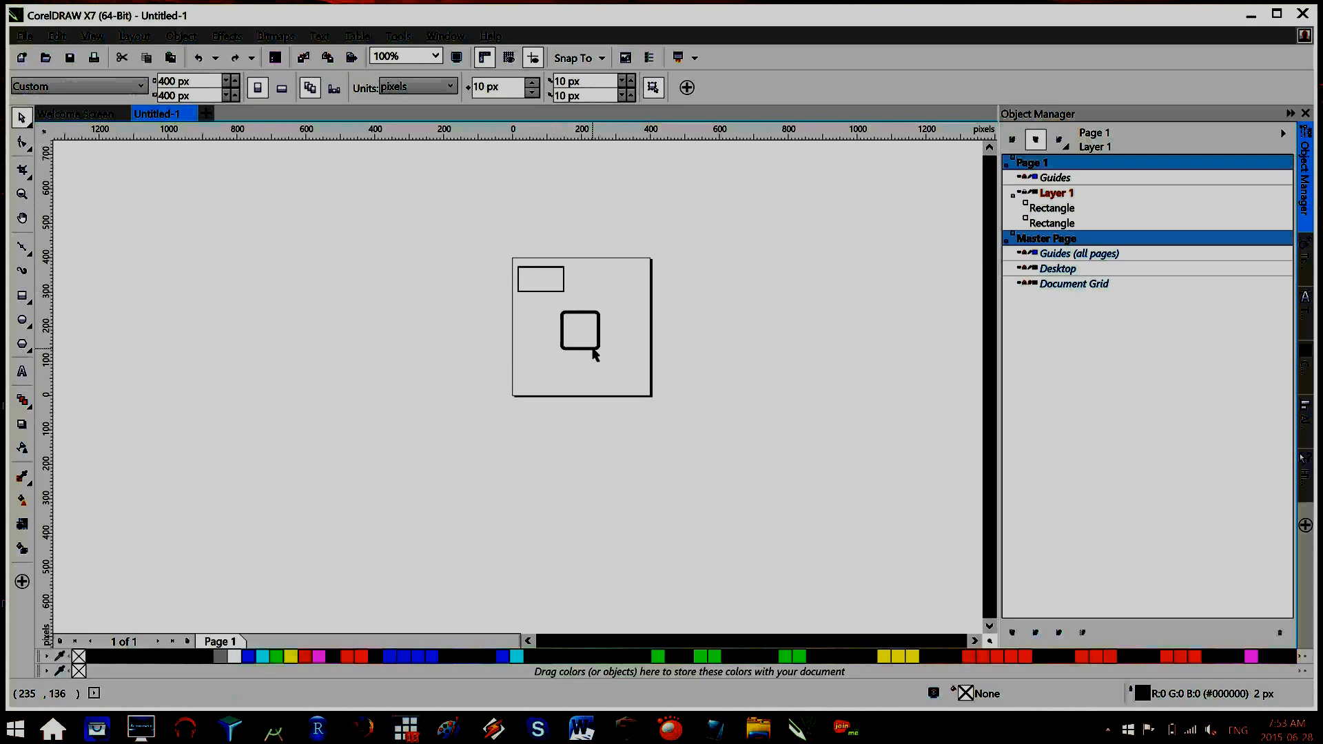
pyautogui.click(594, 352)
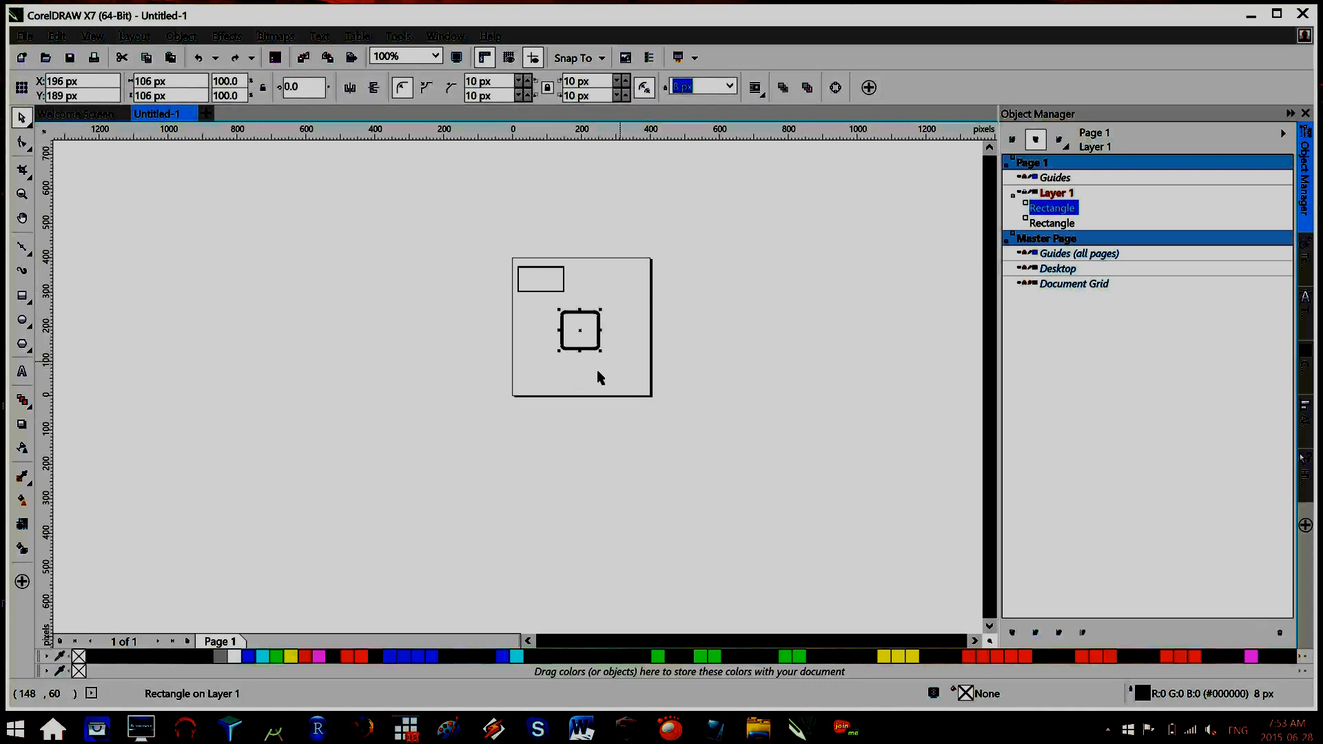
pyautogui.click(600, 377)
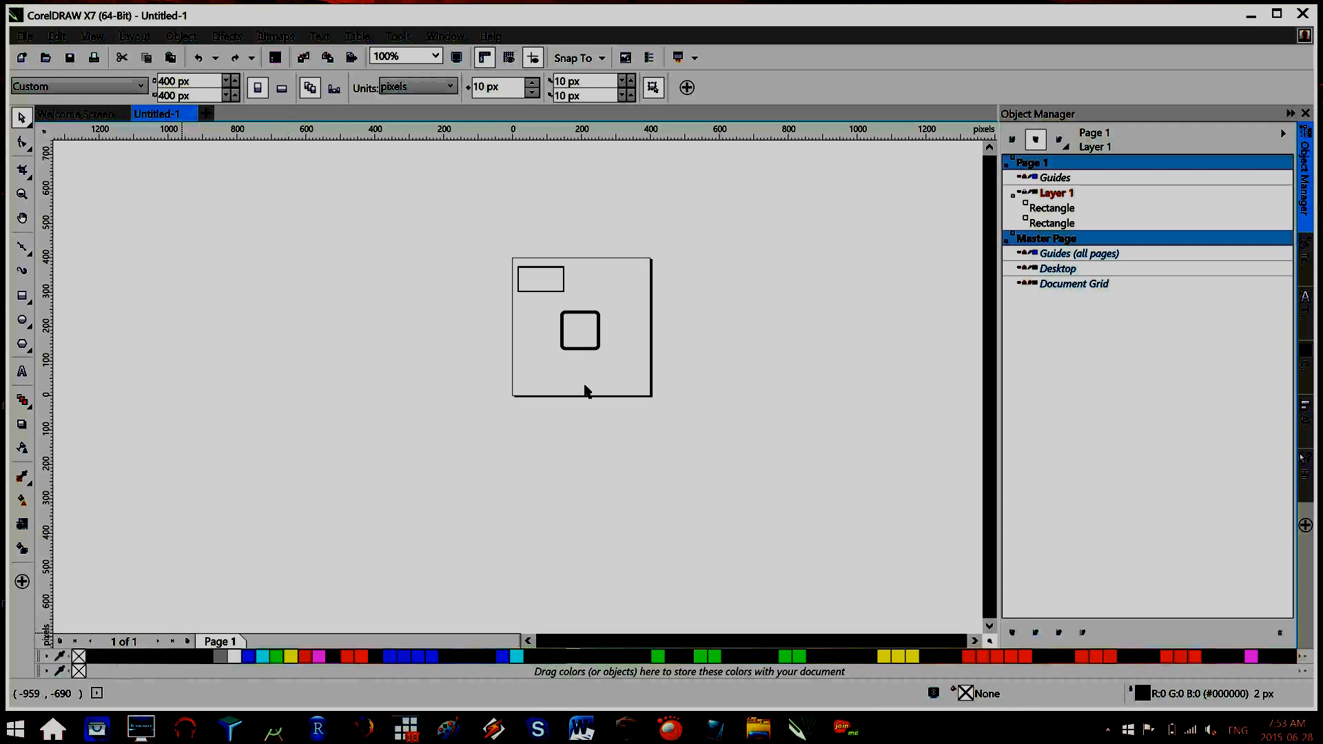
pyautogui.click(585, 349)
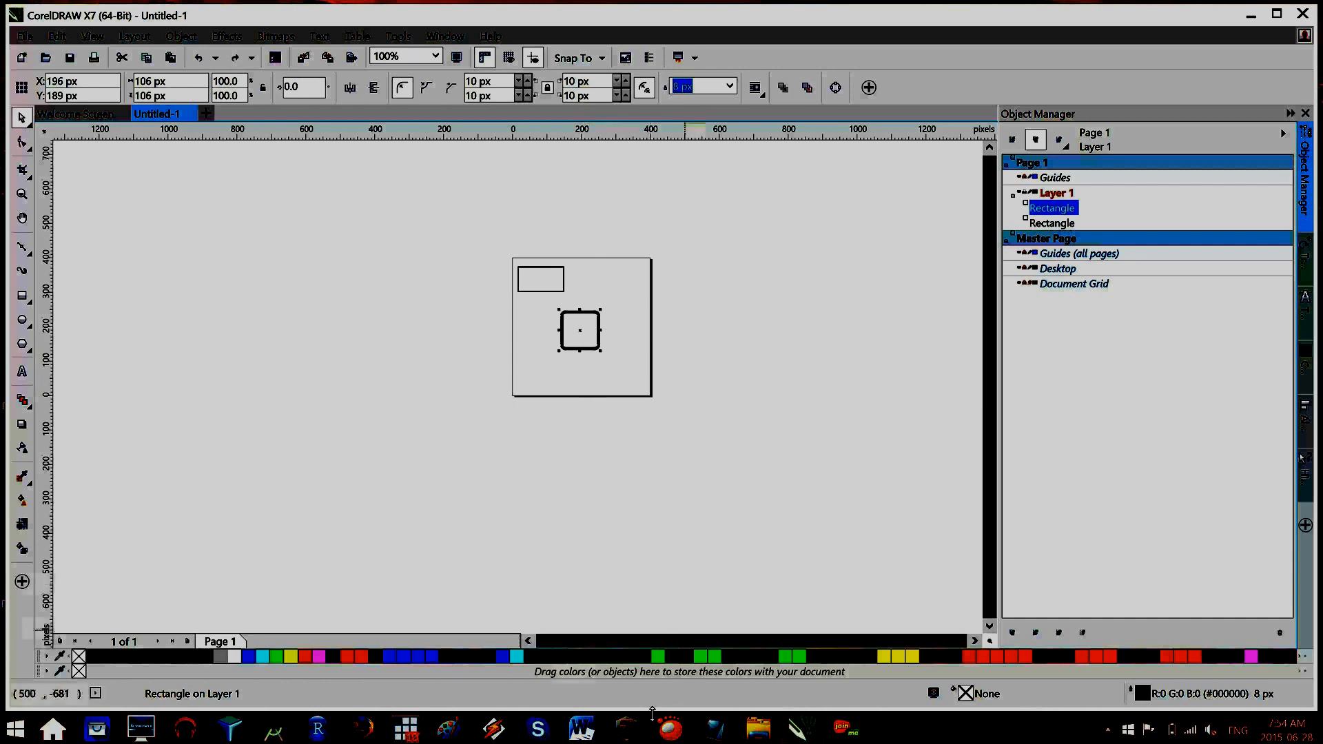
pyautogui.rightClick(307, 658)
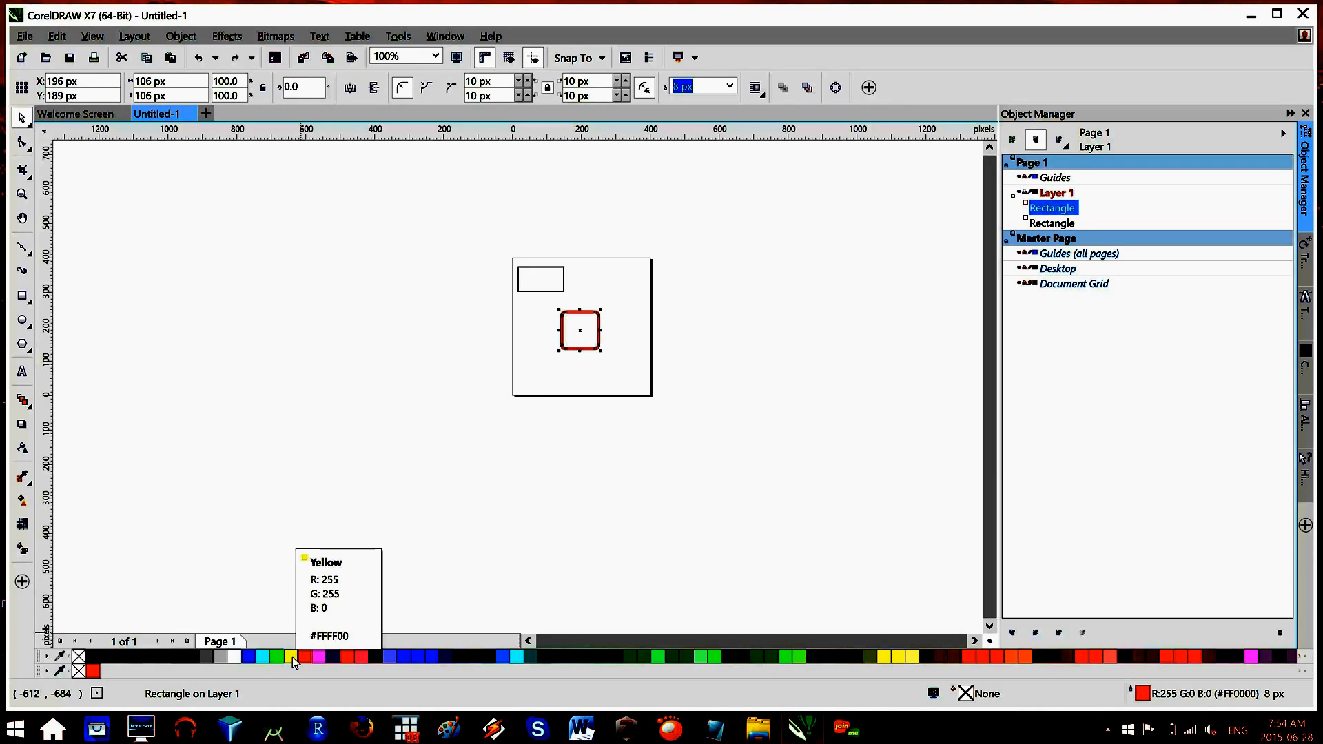
pyautogui.click(292, 656)
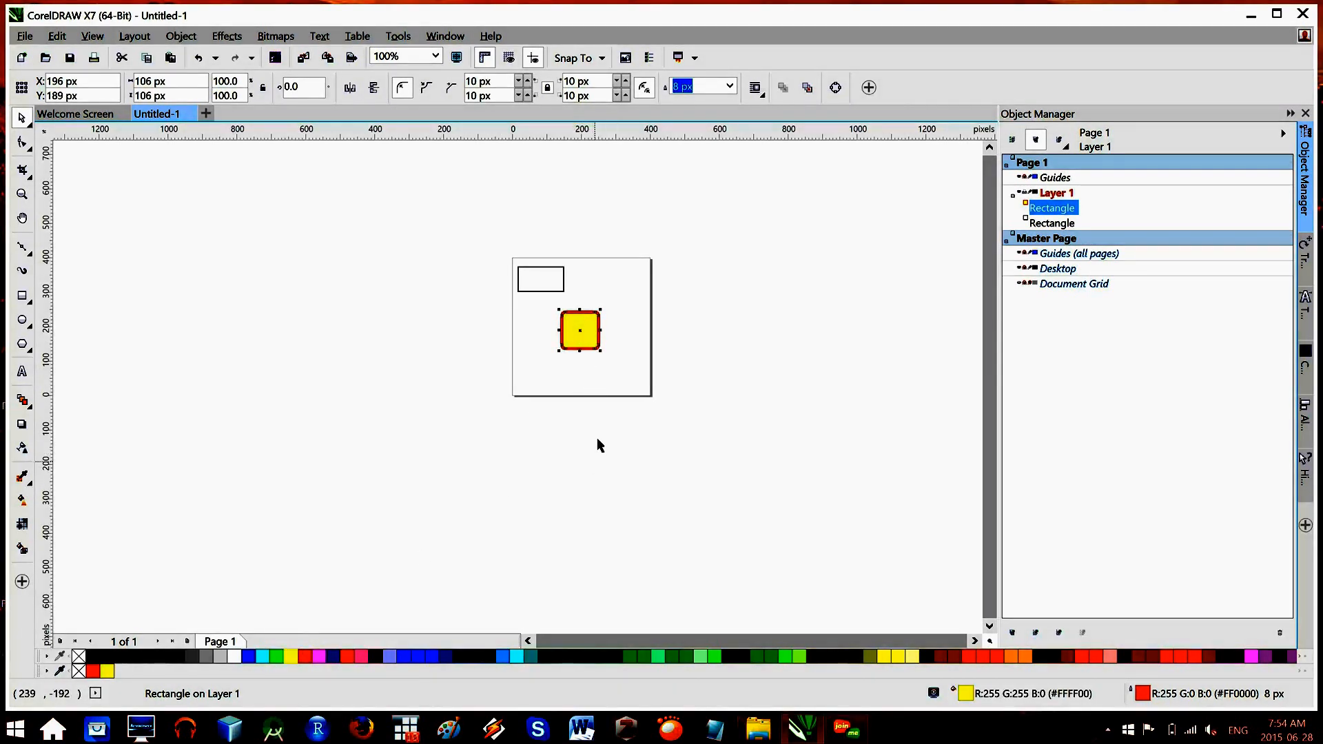
# Step: Try a yellow outline on the rounded square, and change the outline back to red
pyautogui.scroll(1, 605, 345)
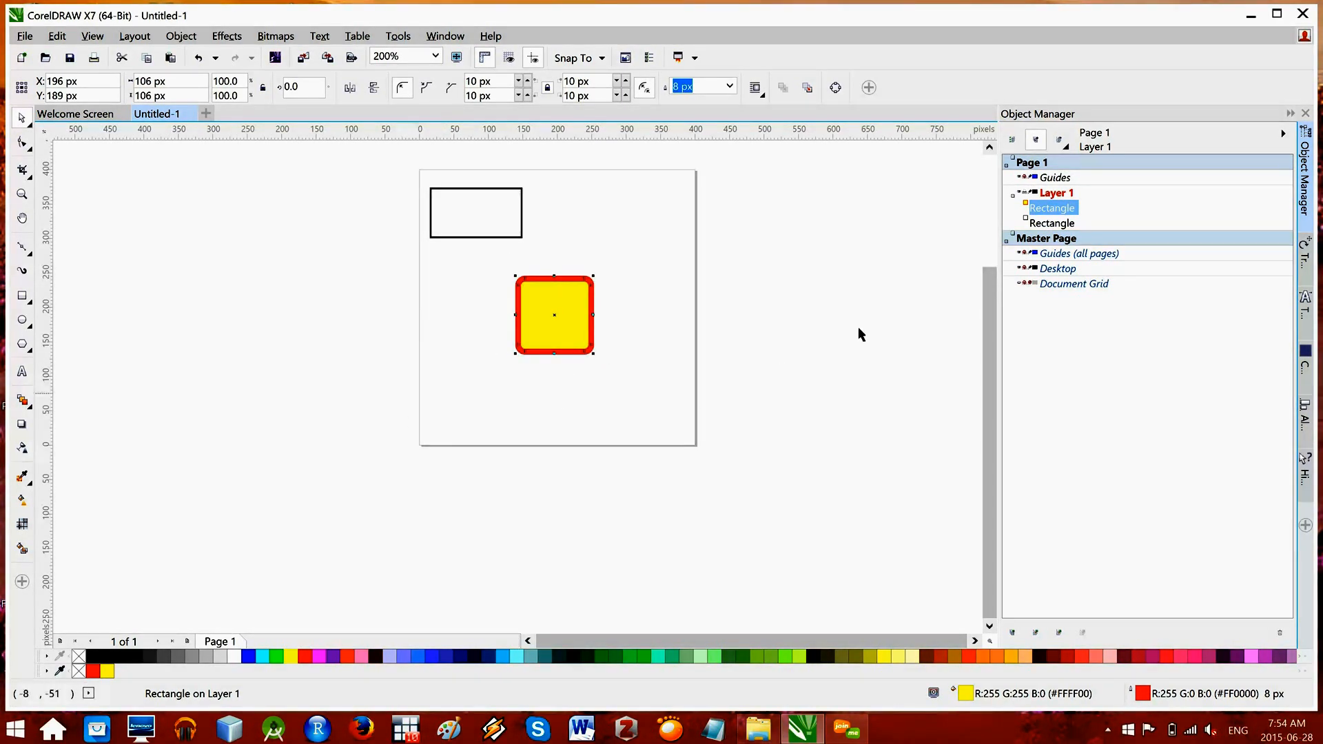
pyautogui.moveTo(990, 314); pyautogui.dragTo(924, 310)
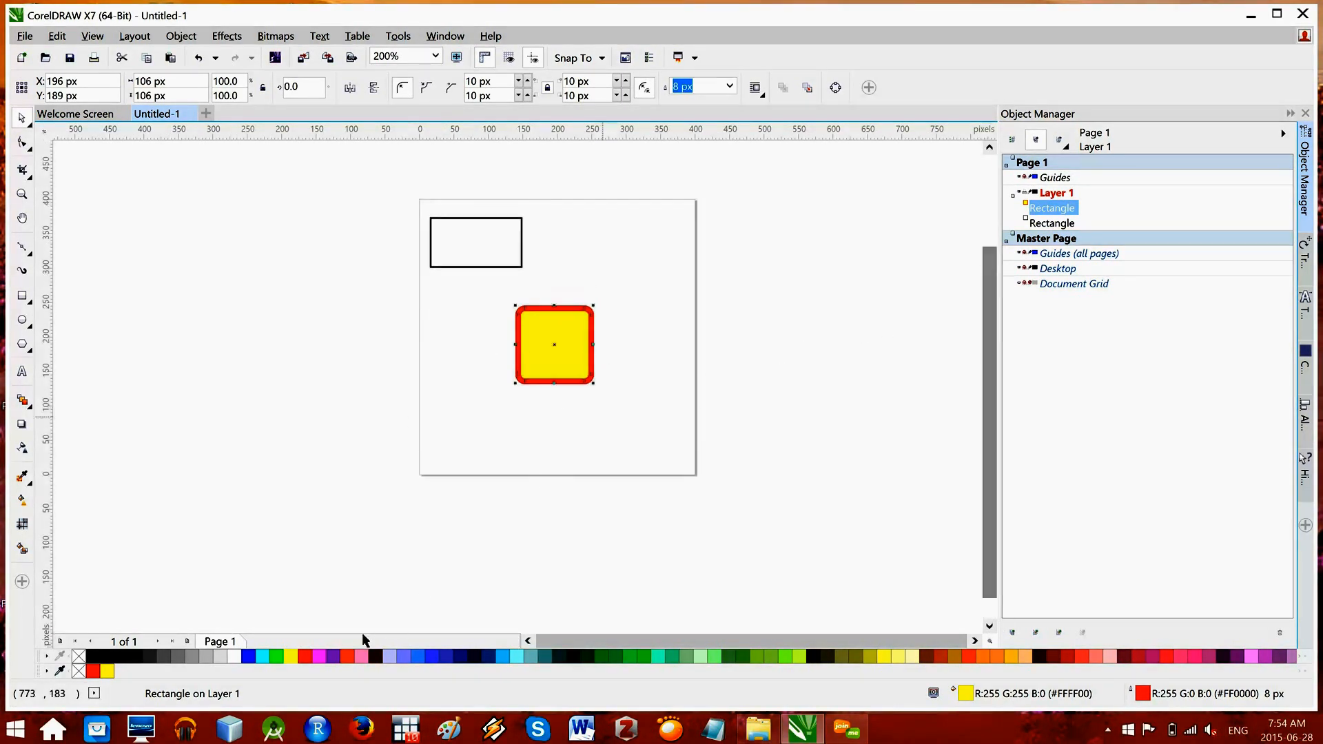
pyautogui.rightClick(292, 655)
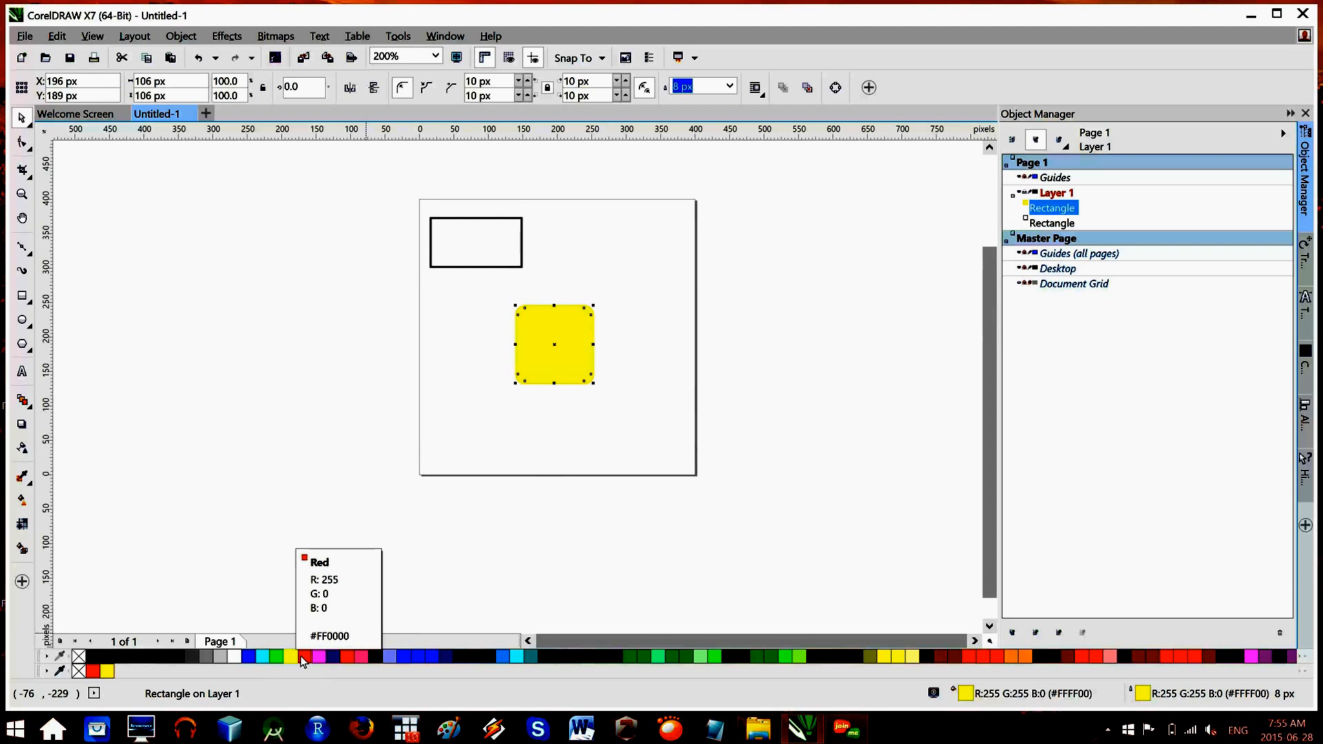
pyautogui.rightClick(301, 656)
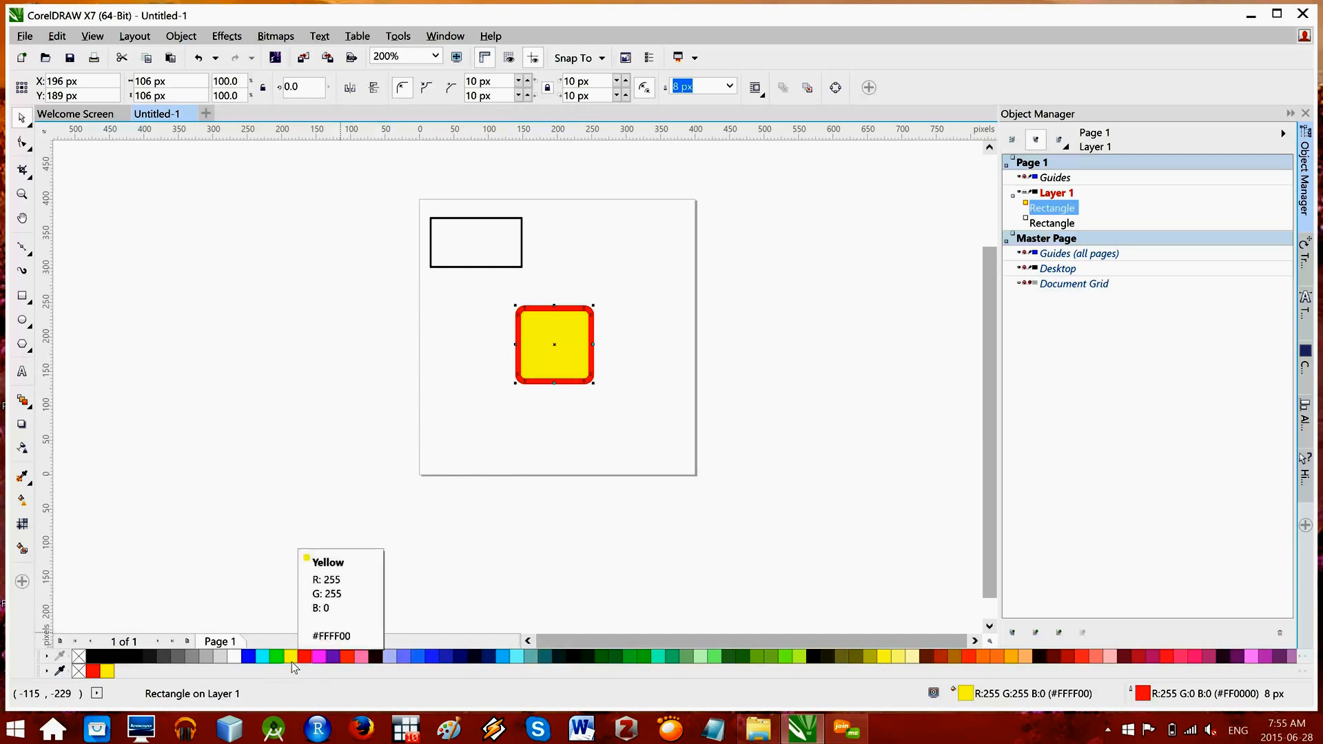
# Step: Set the rounded square's outline width to None and deselect it
pyautogui.click(730, 86)
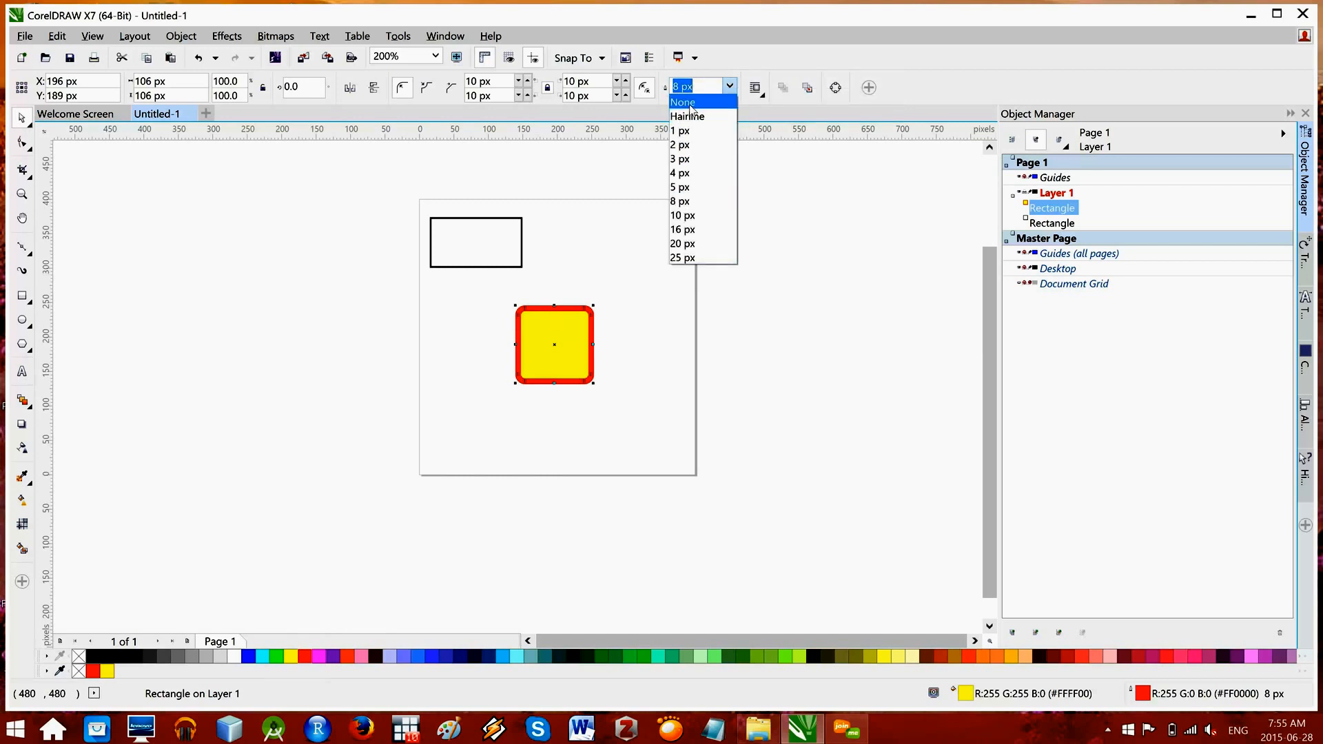
pyautogui.click(692, 103)
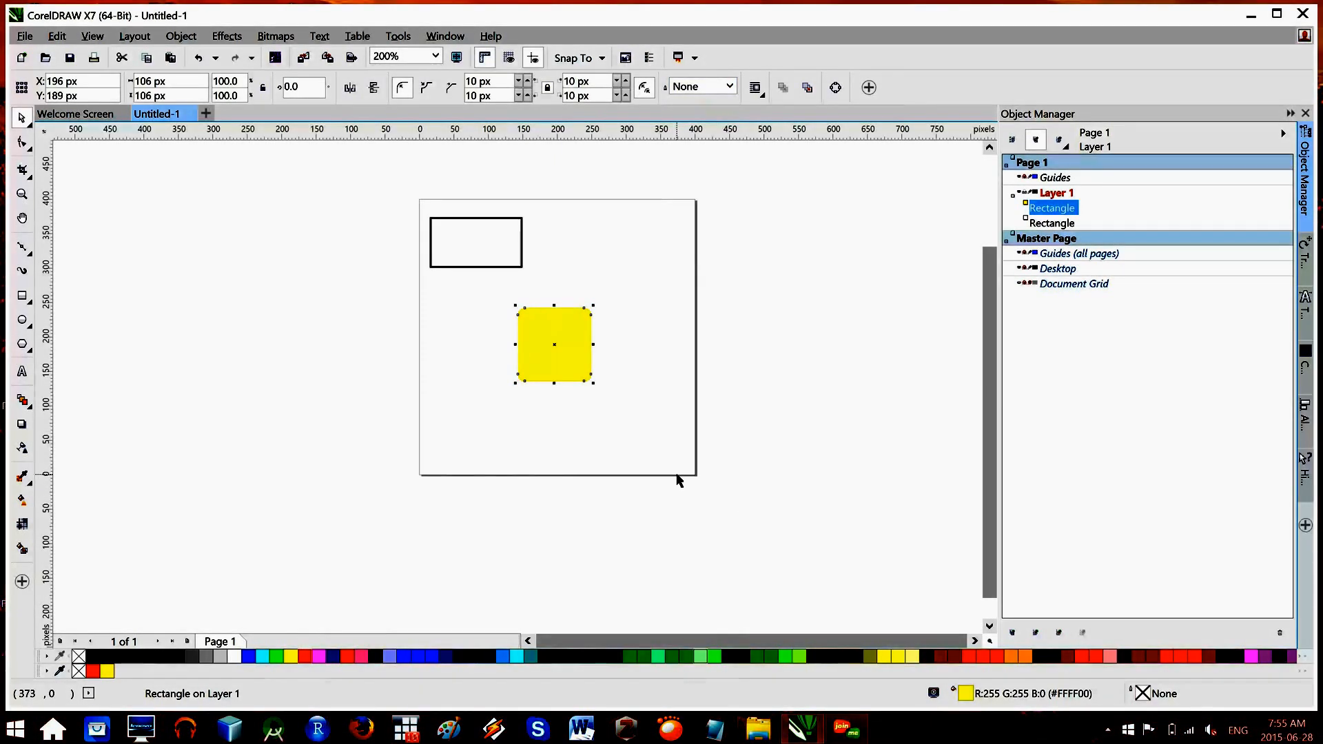
pyautogui.click(678, 607)
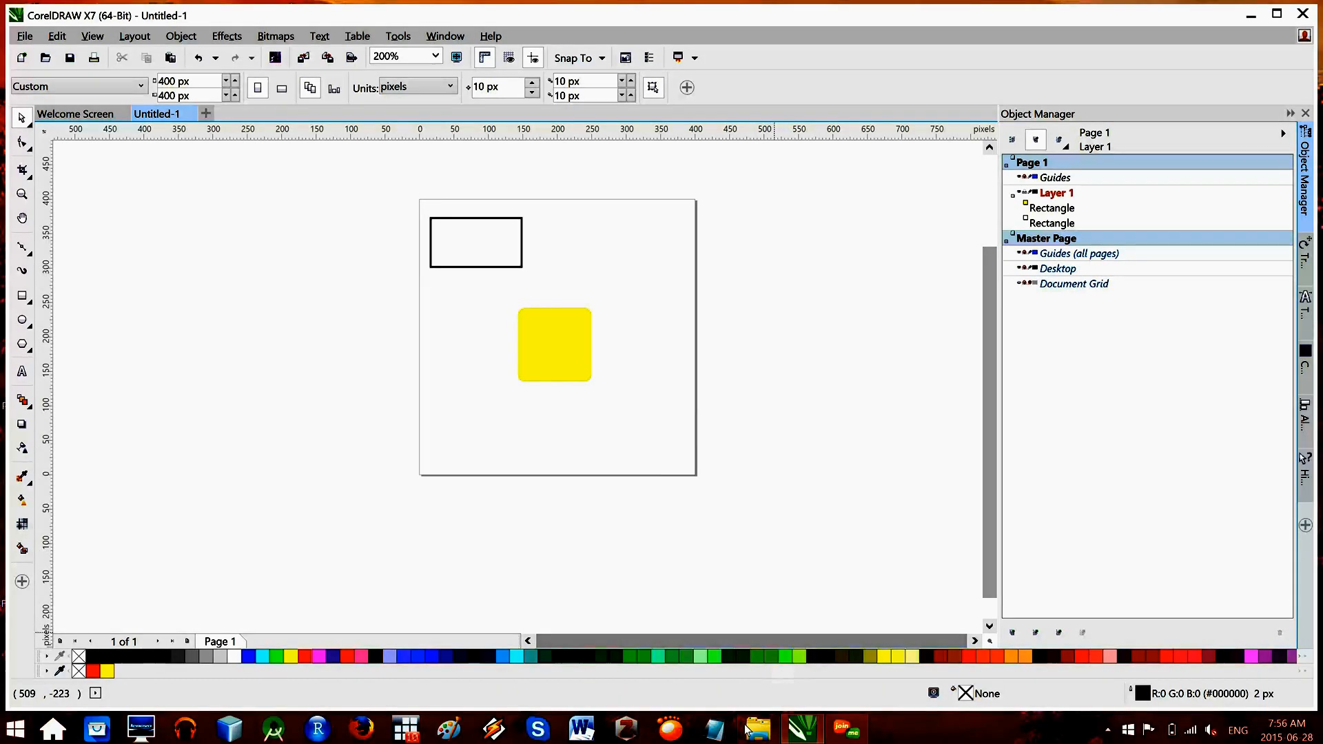
# Step: Bring exercise class 1.png from the Class 1 folder in File Explorer into the drawing, placing it beside the page
pyautogui.moveTo(751, 734)
pyautogui.click(758, 607)
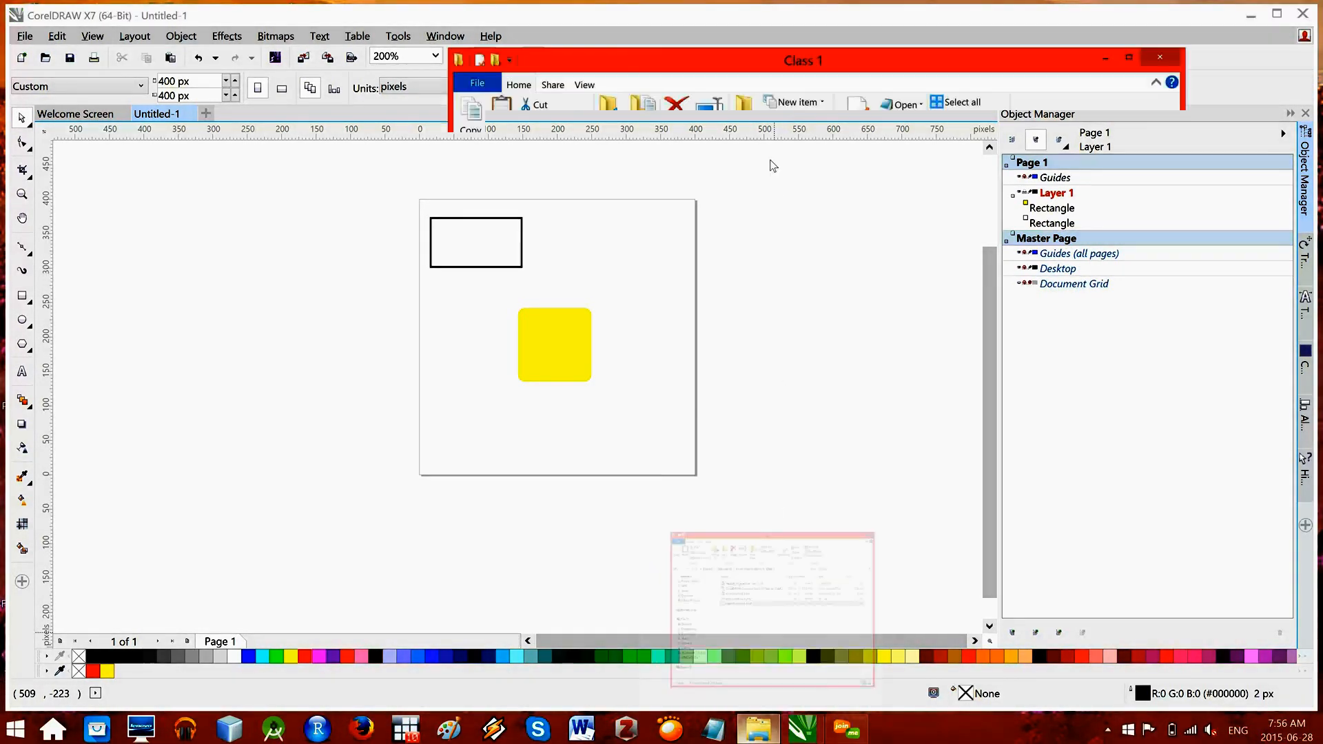
pyautogui.moveTo(697, 69); pyautogui.dragTo(986, 136)
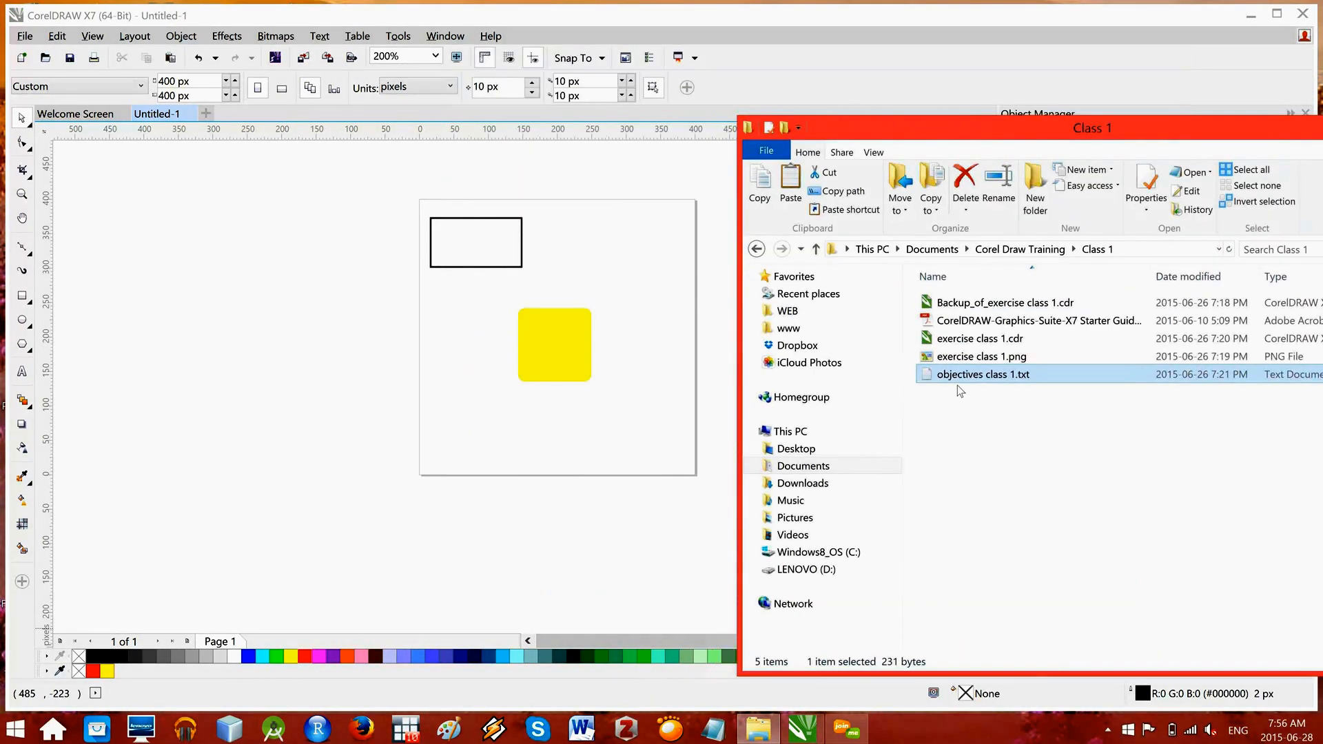
pyautogui.keyDown('ctrl'); pyautogui.click(965, 358); pyautogui.keyUp('ctrl')
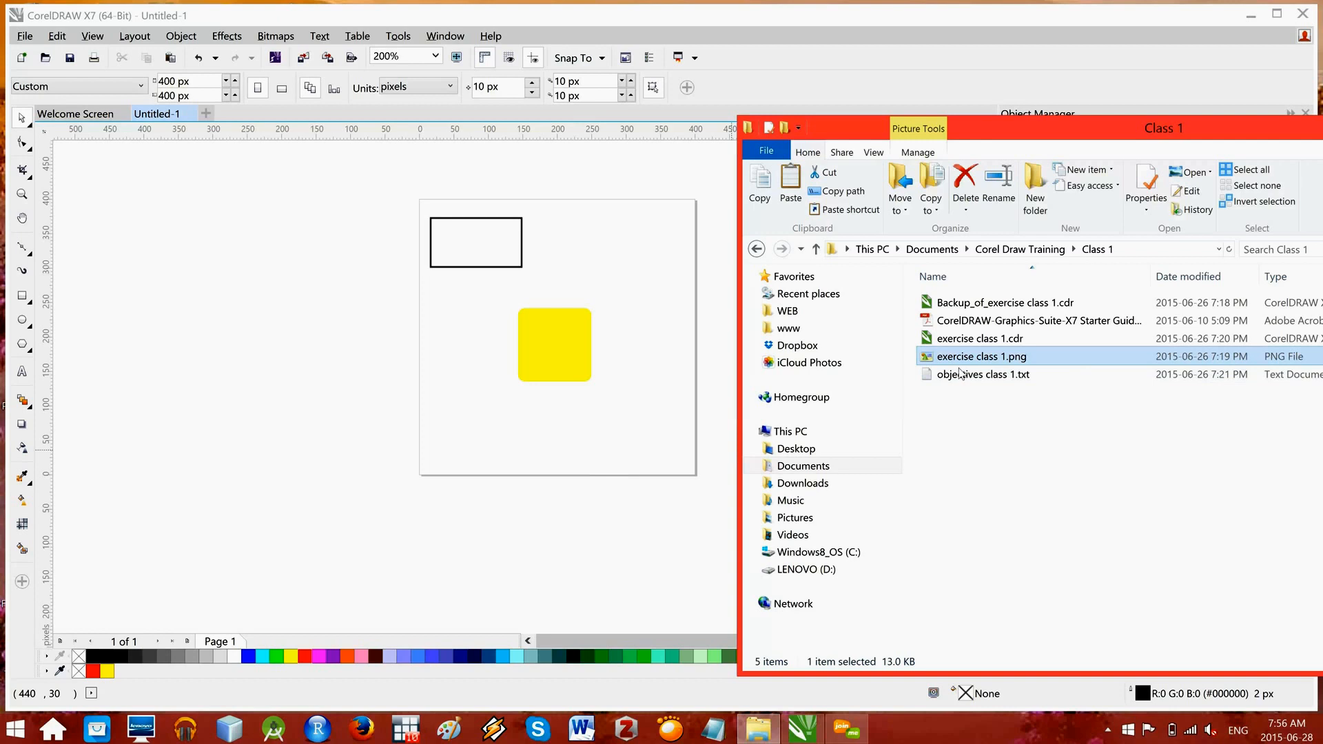
pyautogui.moveTo(884, 414); pyautogui.dragTo(225, 386)
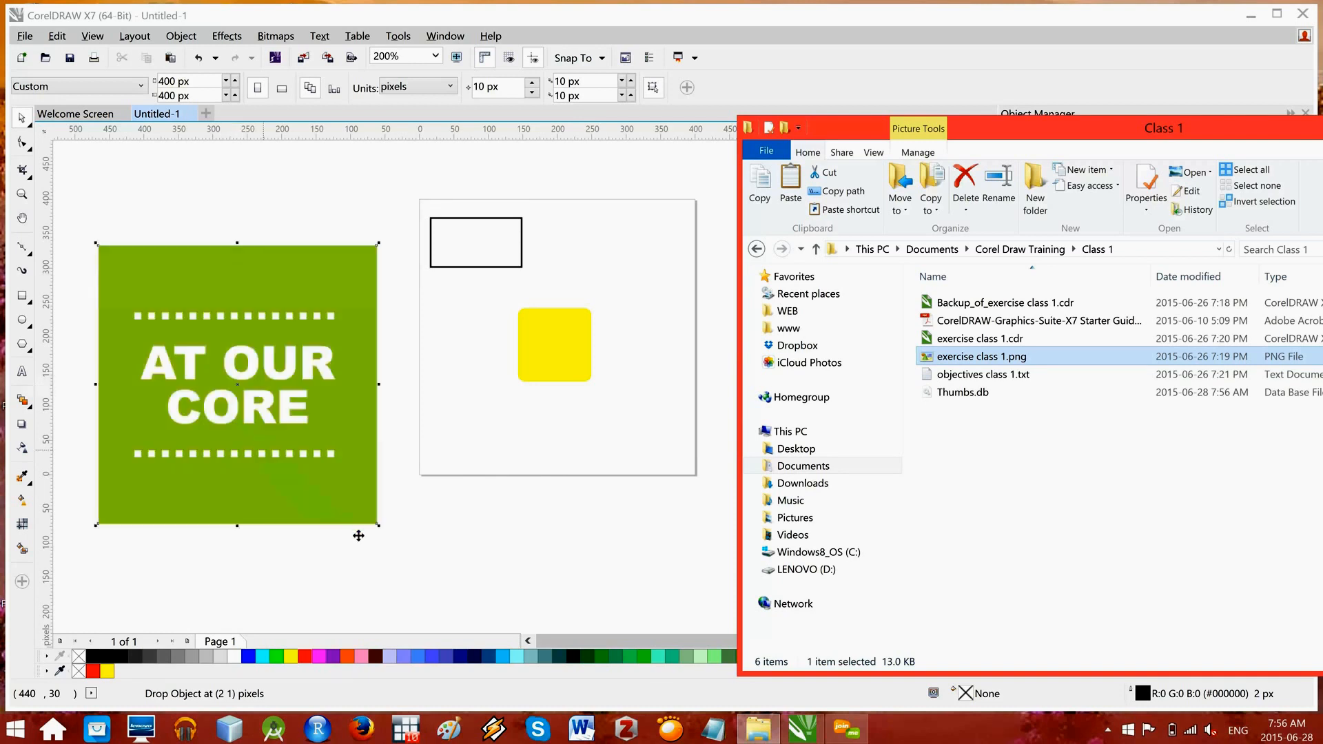
pyautogui.click(387, 566)
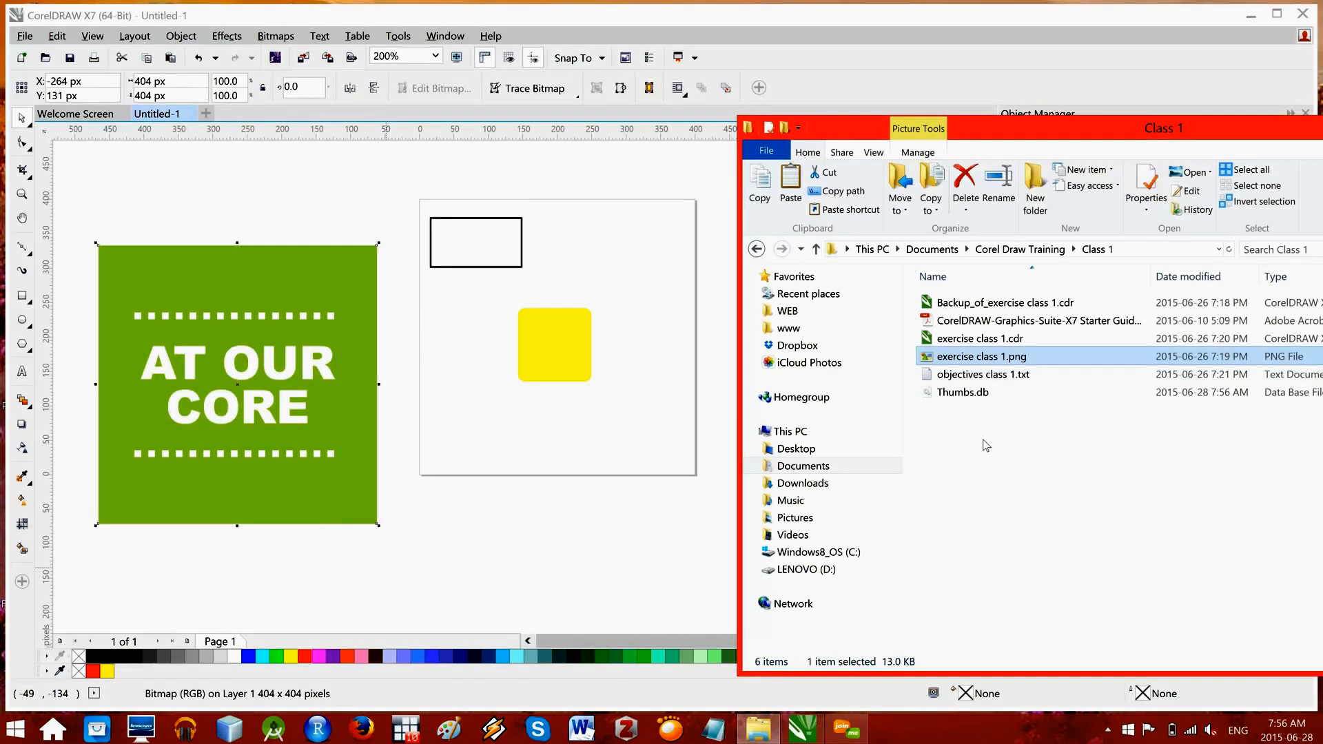
pyautogui.click(24, 38)
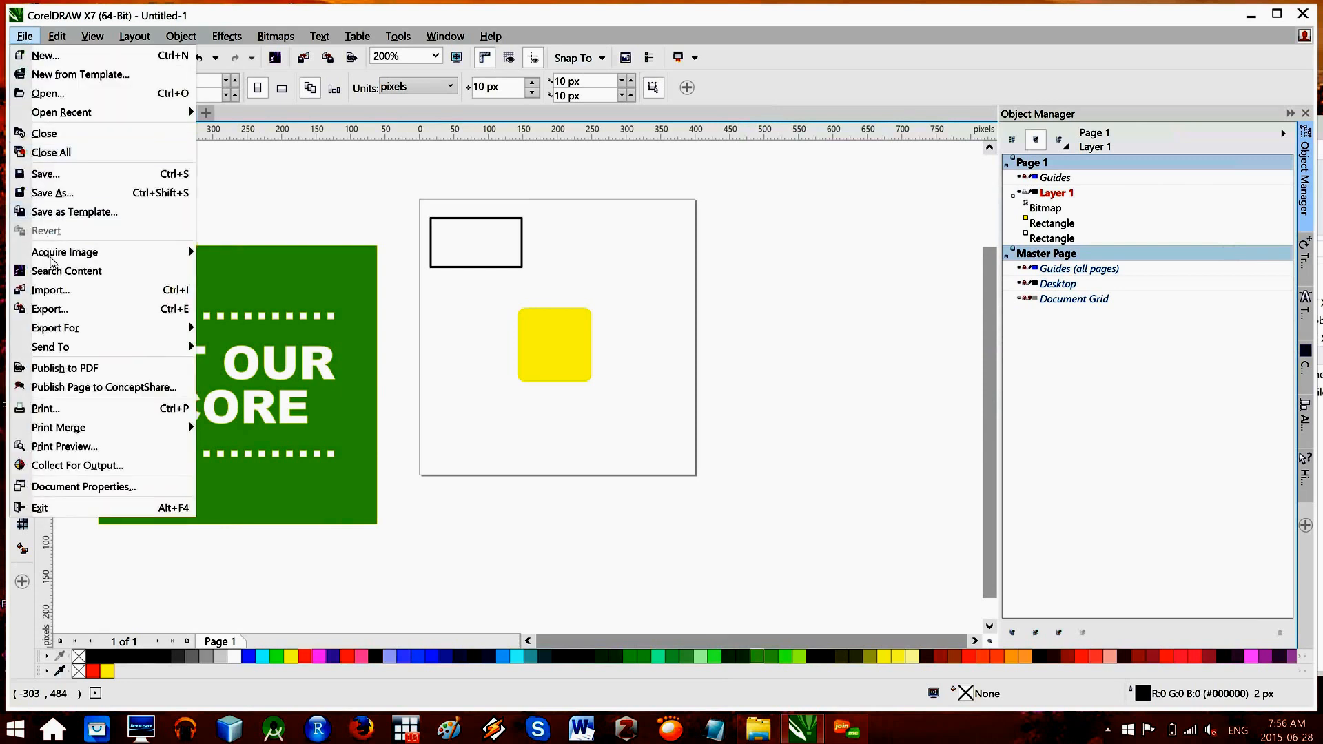
pyautogui.click(56, 297)
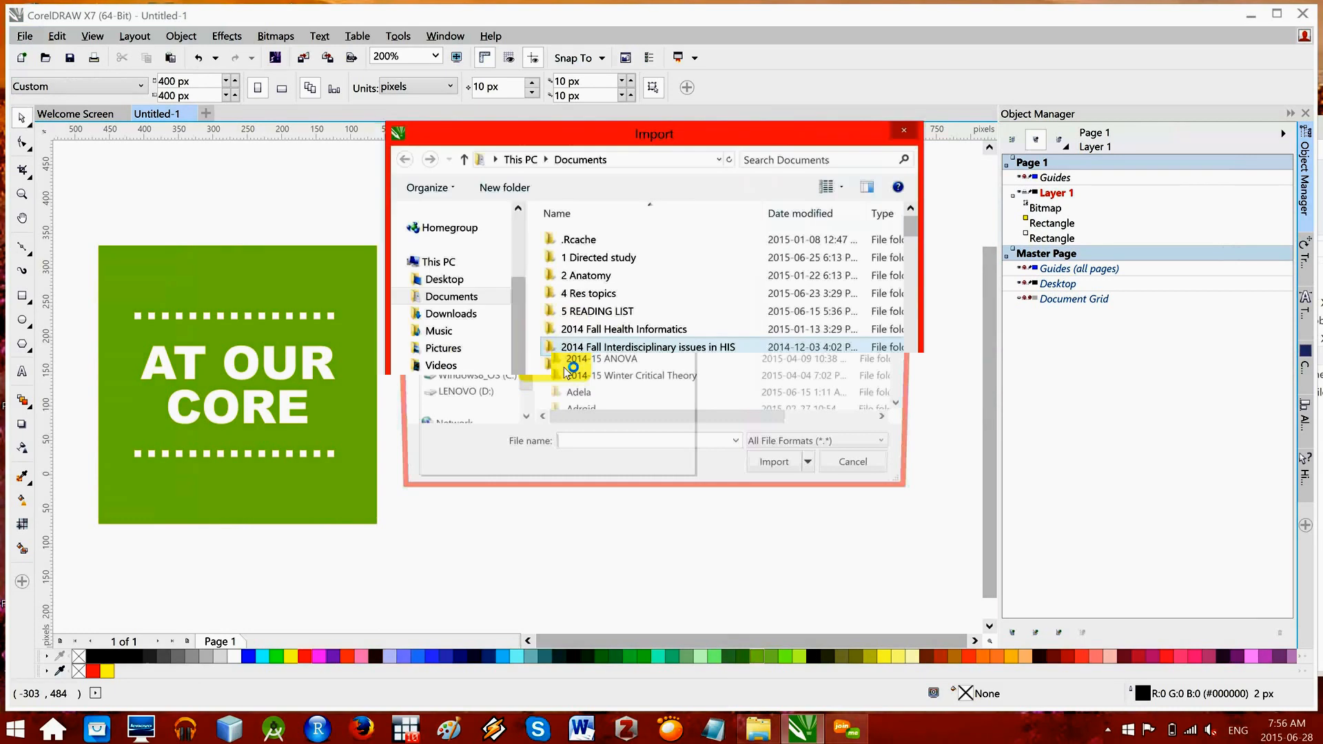
pyautogui.click(443, 348)
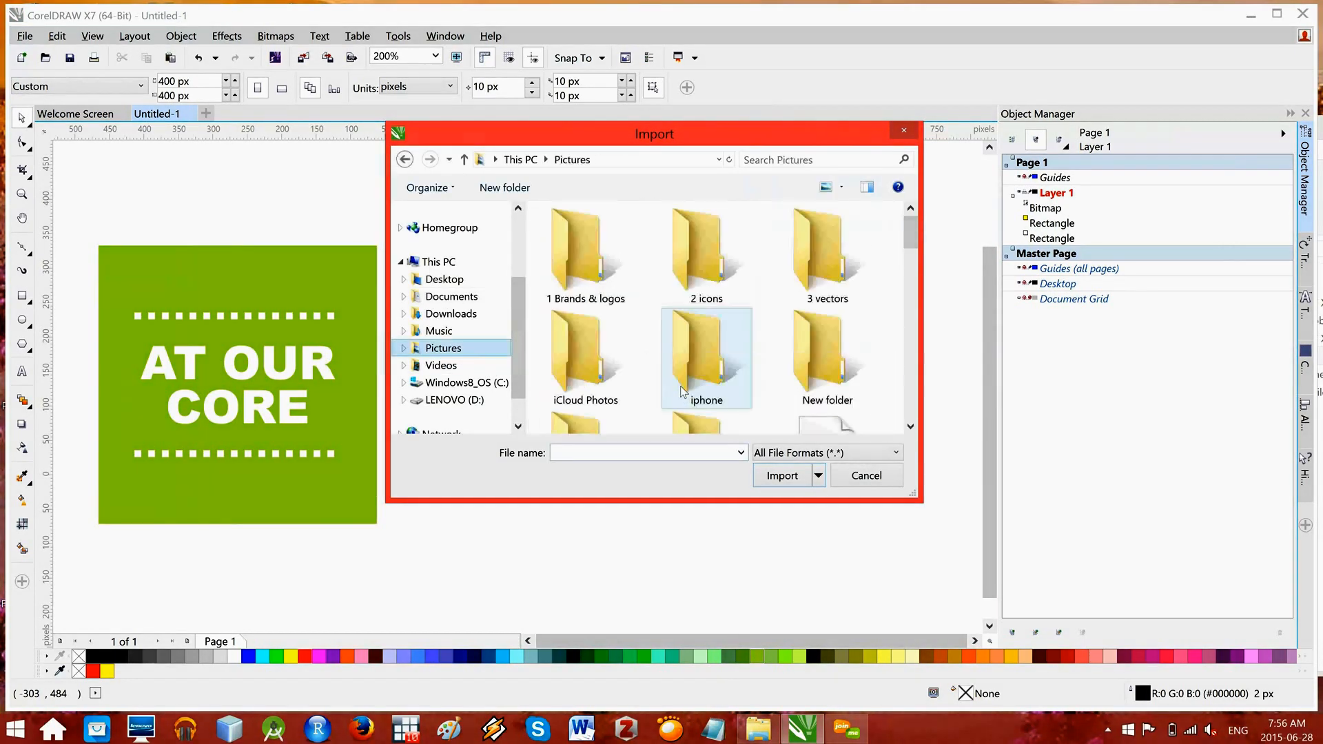
pyautogui.scroll(-5, 816, 358)
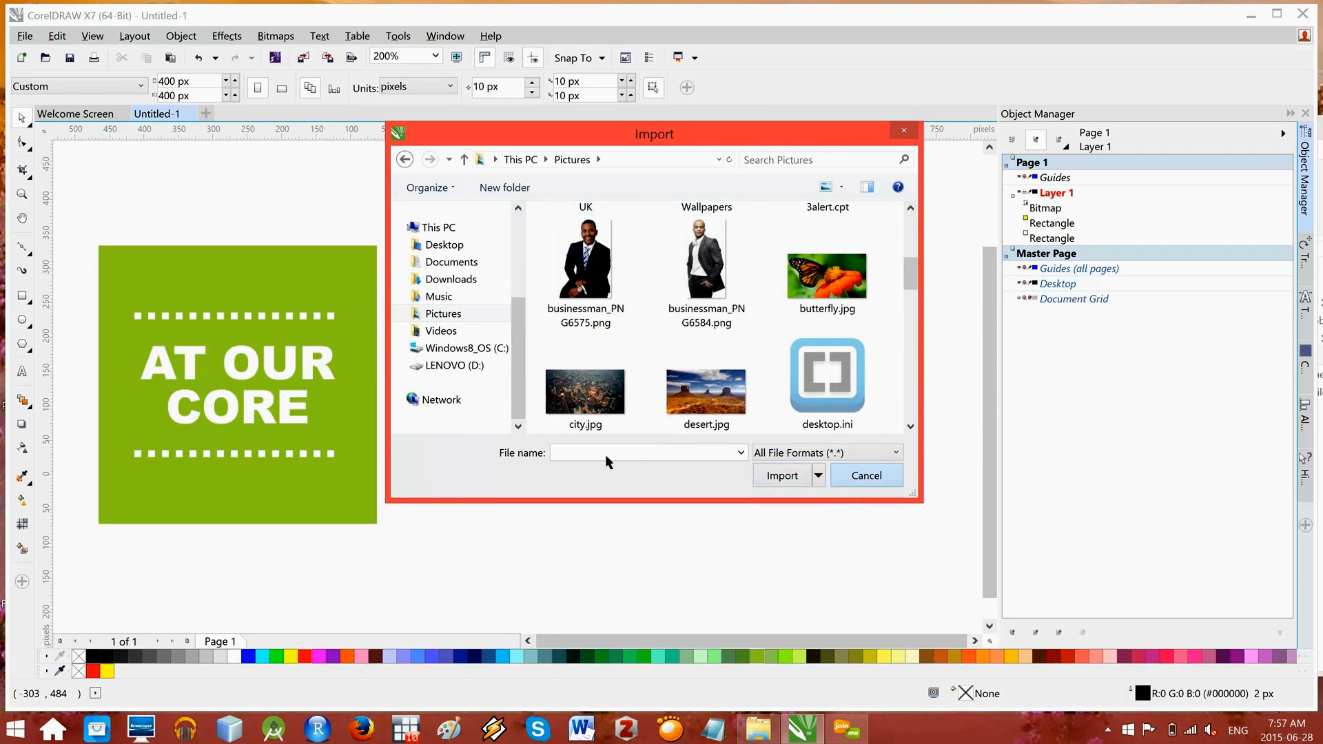
pyautogui.click(862, 481)
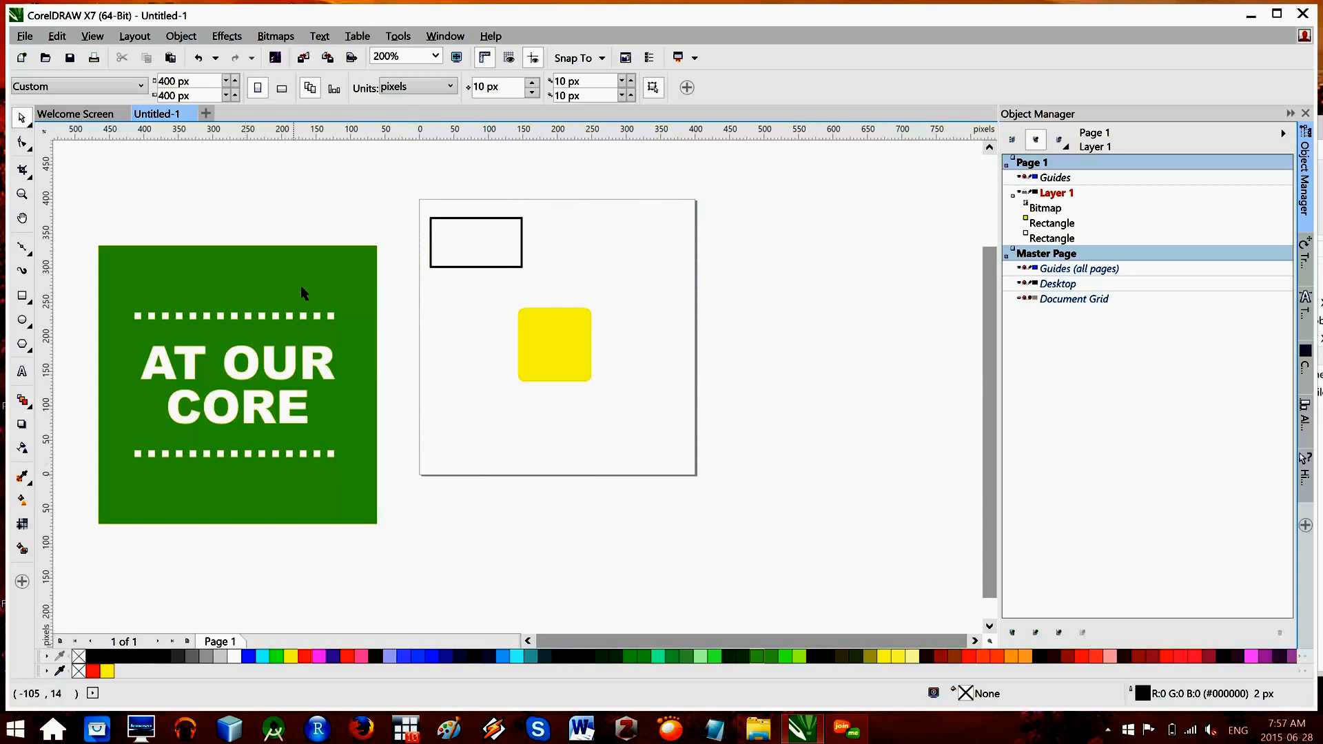
# Step: Sample the green background of the imported image and apply it to the rounded square's fill and the upper rectangle's outline
pyautogui.click(22, 477)
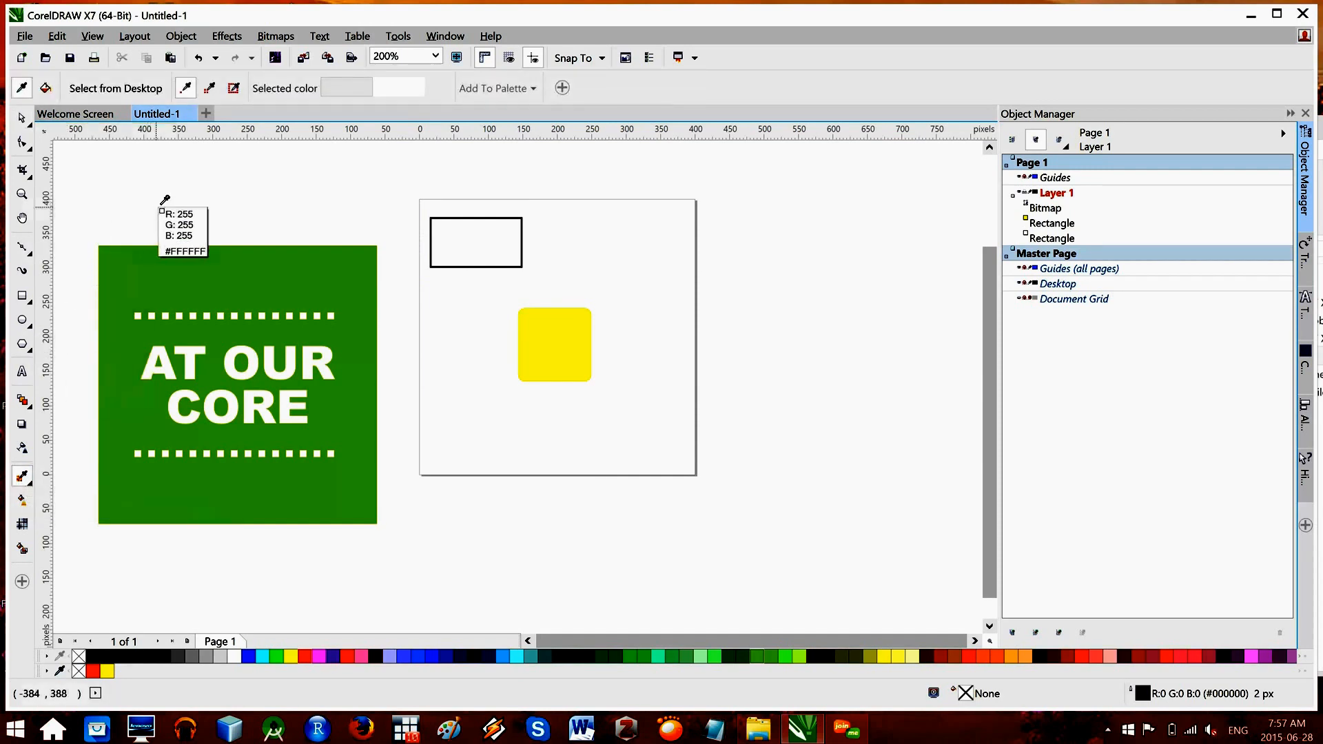
pyautogui.click(308, 273)
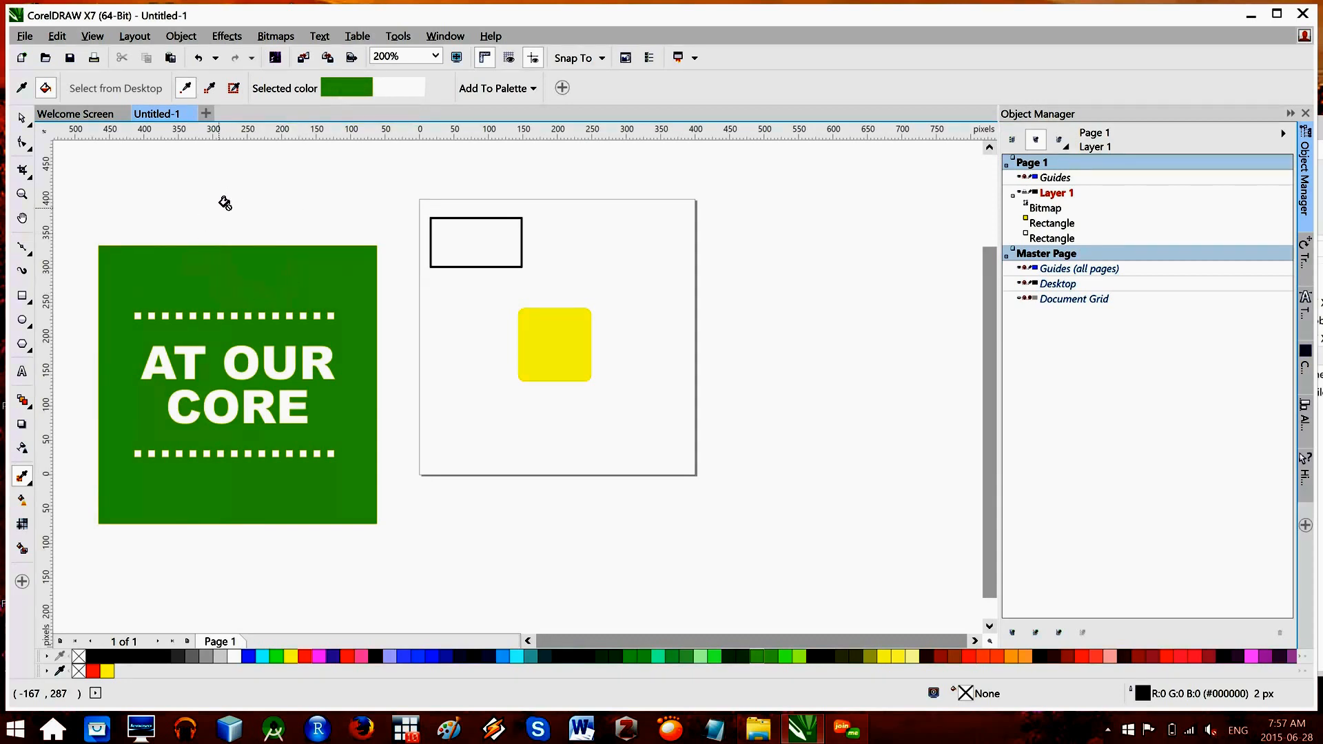
pyautogui.click(22, 90)
pyautogui.click(538, 340)
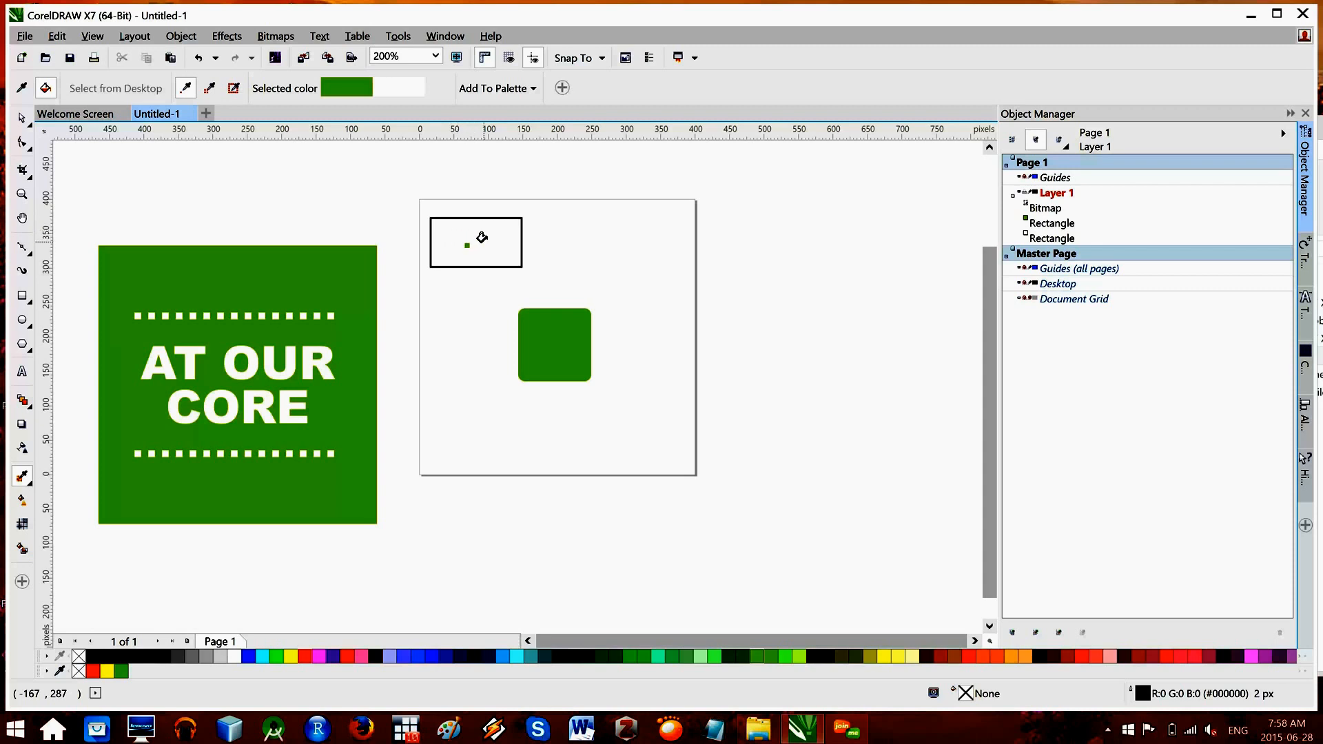
pyautogui.click(518, 235)
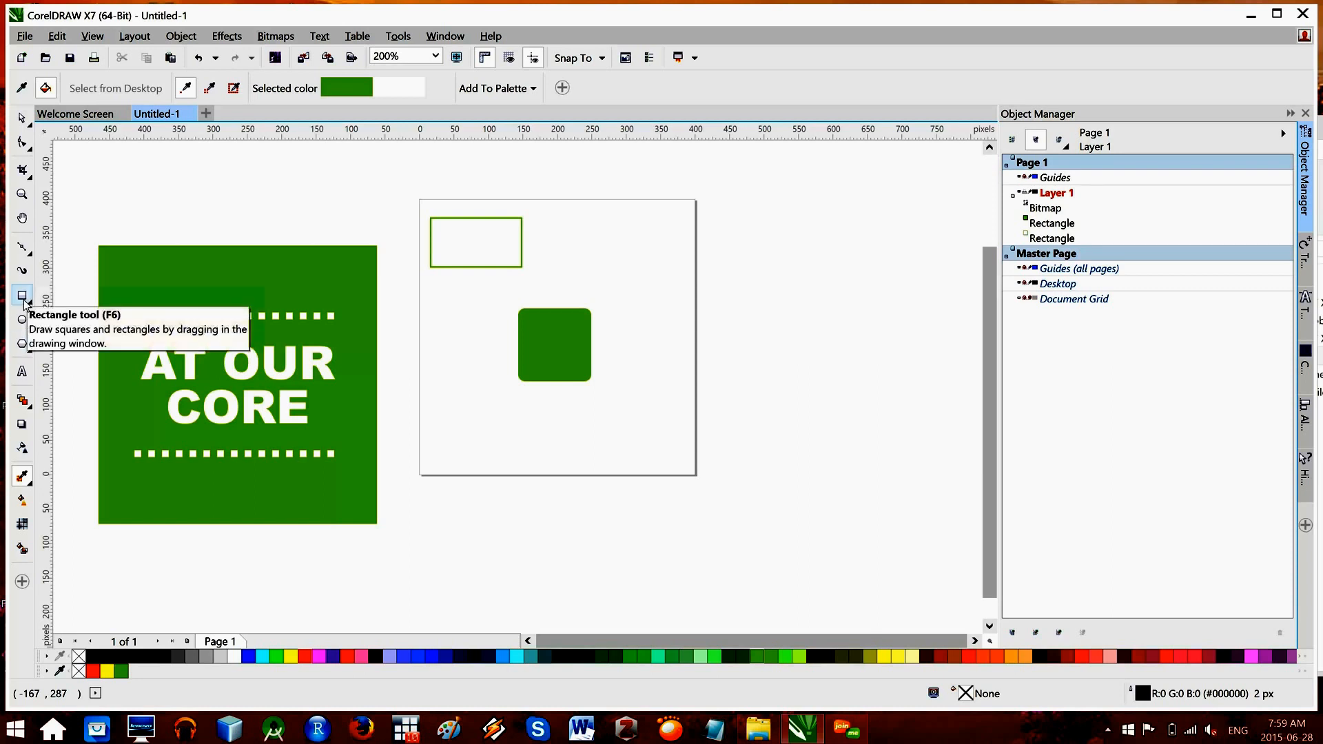
pyautogui.click(22, 119)
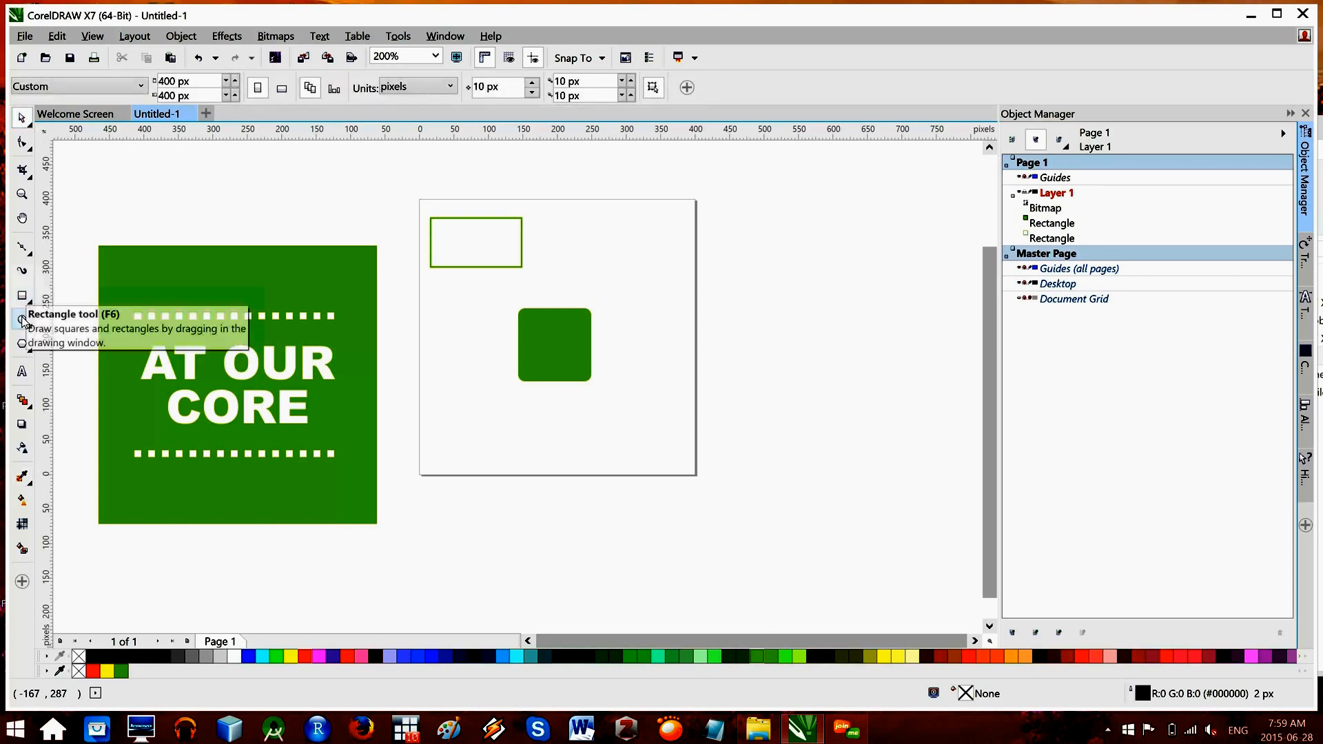
pyautogui.click(22, 320)
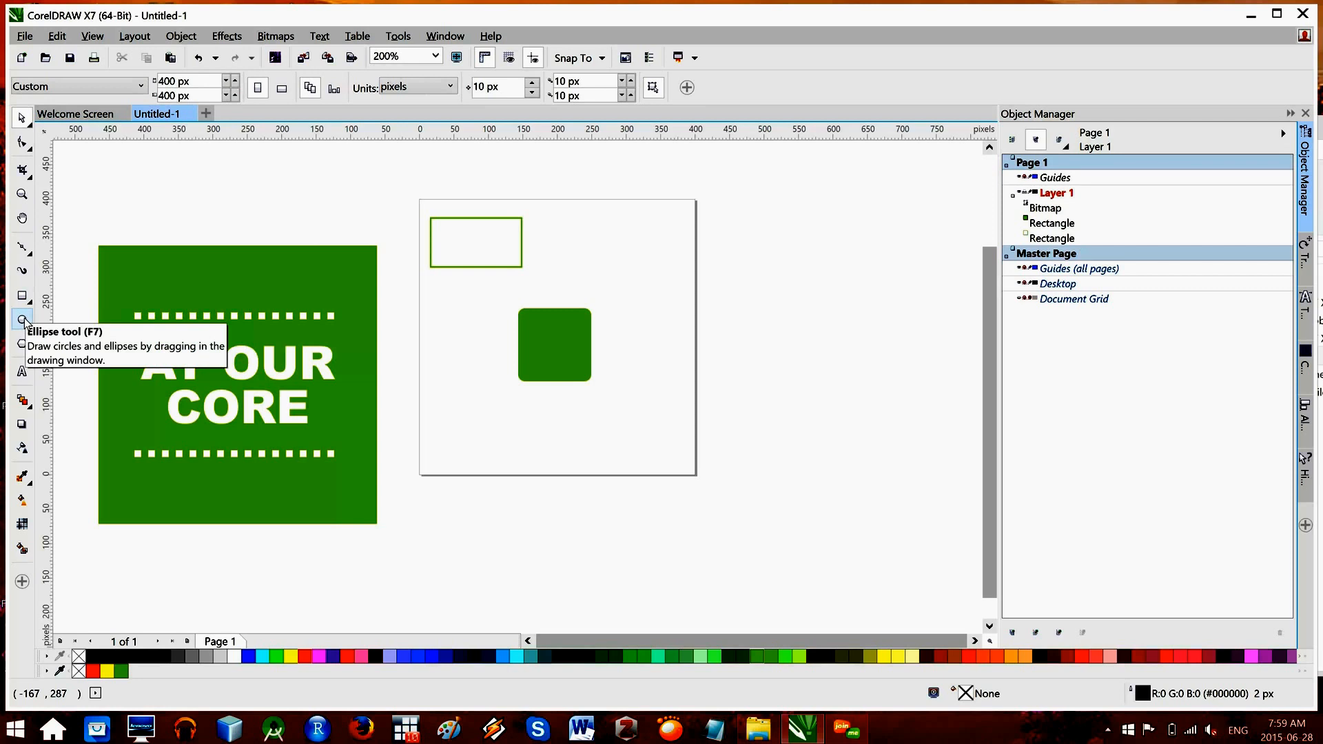
pyautogui.click(22, 345)
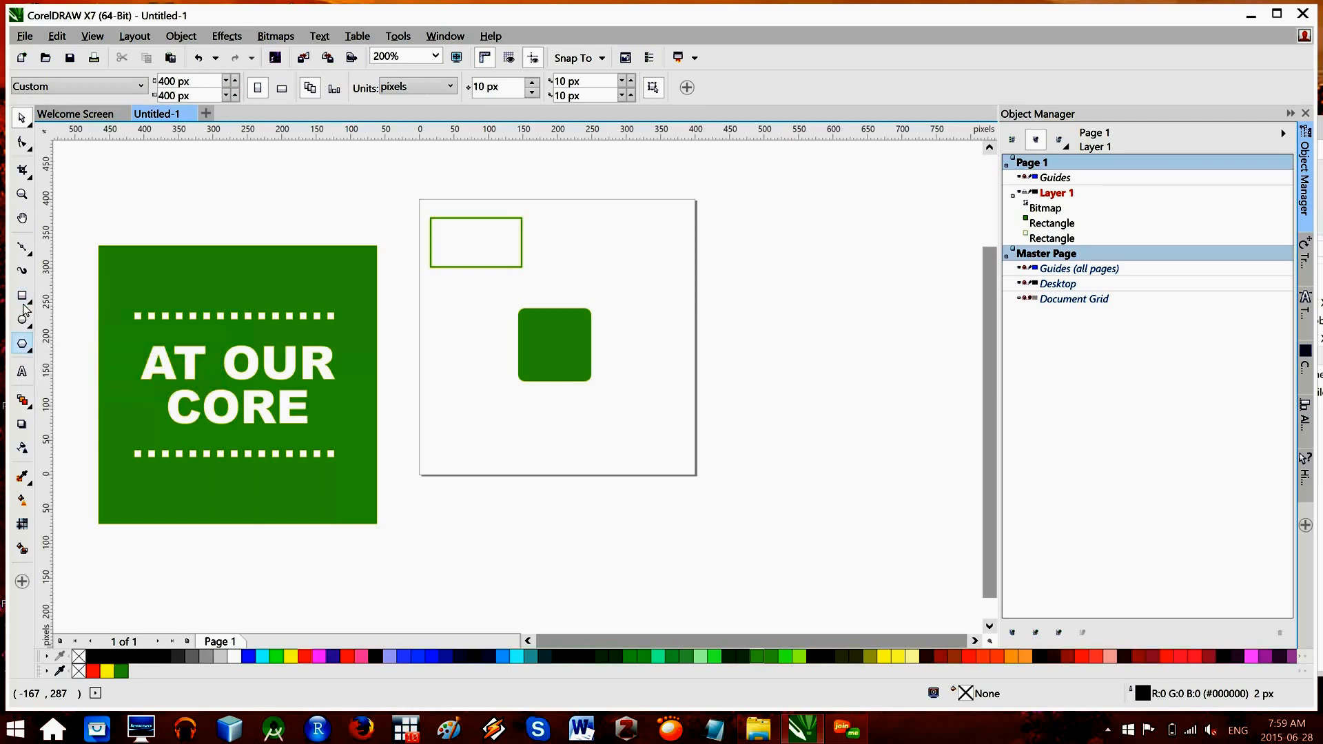
pyautogui.click(21, 319)
pyautogui.click(22, 298)
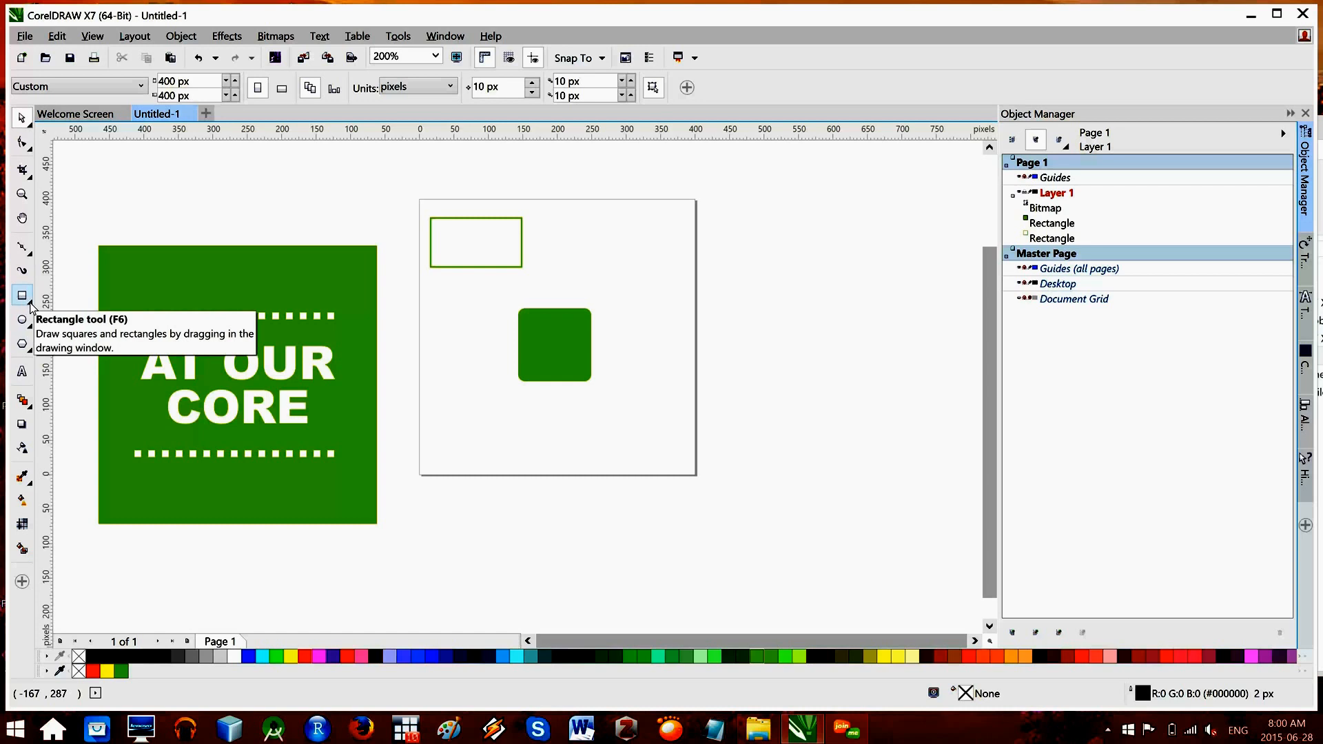
pyautogui.click(30, 305)
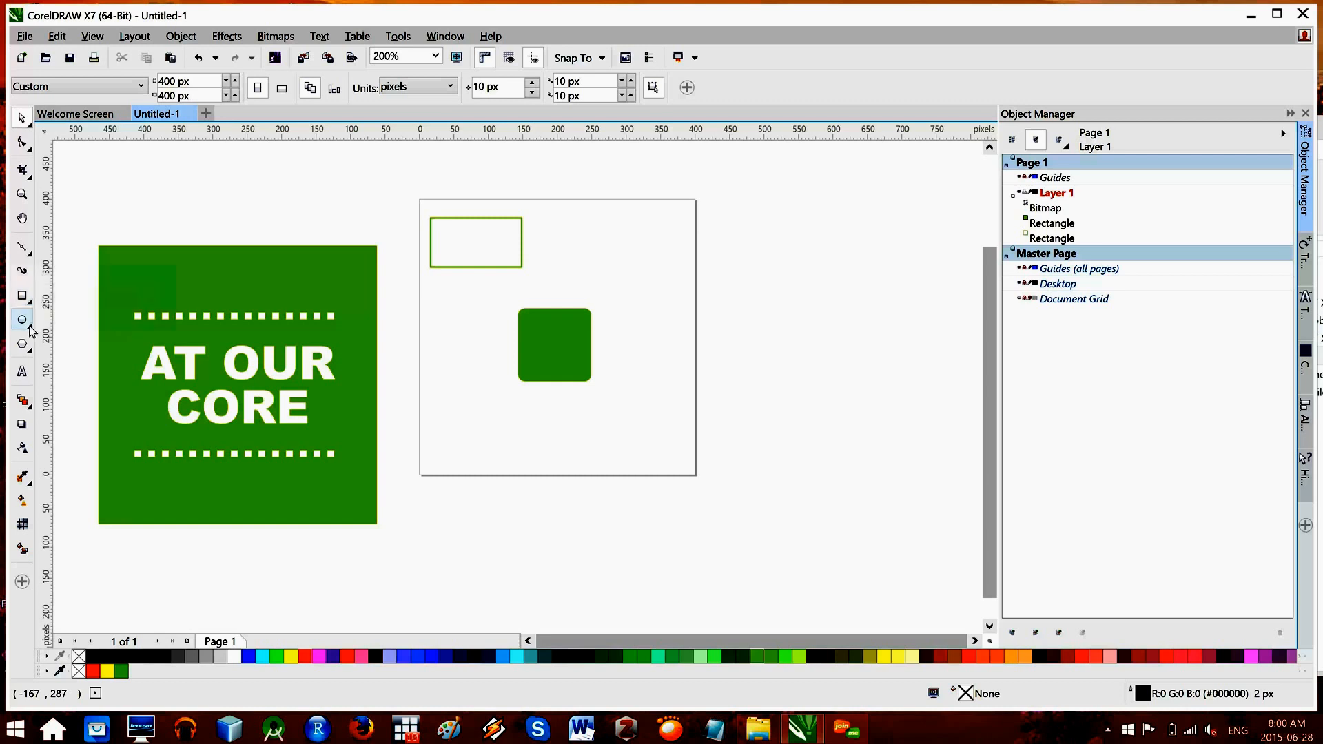
pyautogui.moveTo(31, 341)
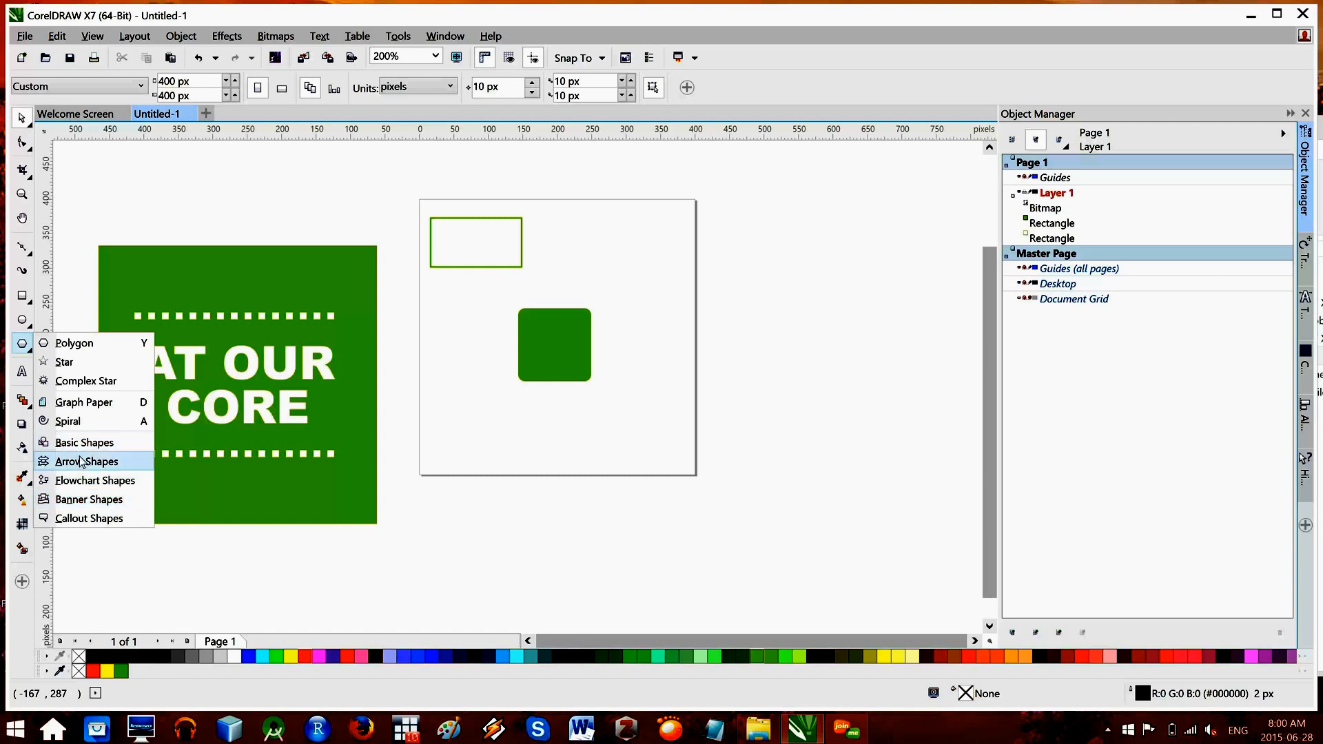
pyautogui.click(71, 240)
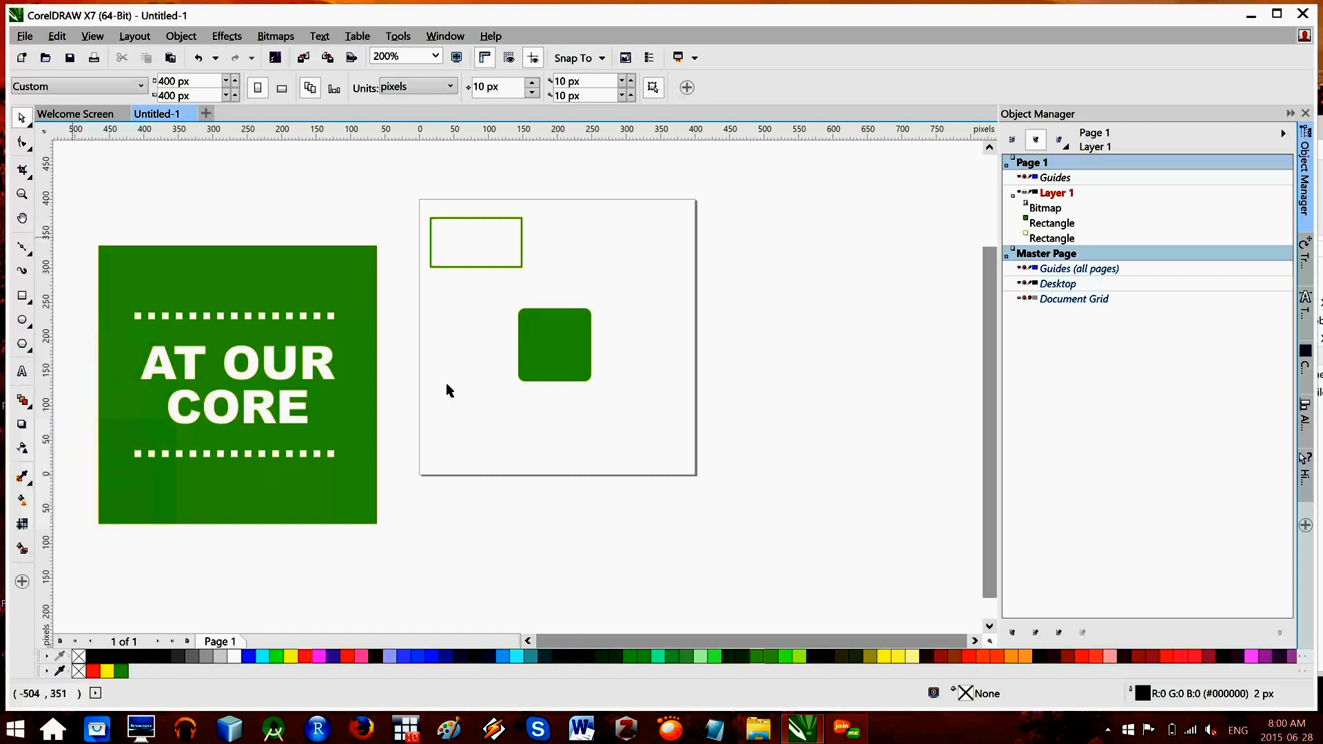
# Step: Enlarge the rounded green square proportionally to about 266 × 266 px, scaling the final enlargement from its center, and deselect it
pyautogui.click(549, 364)
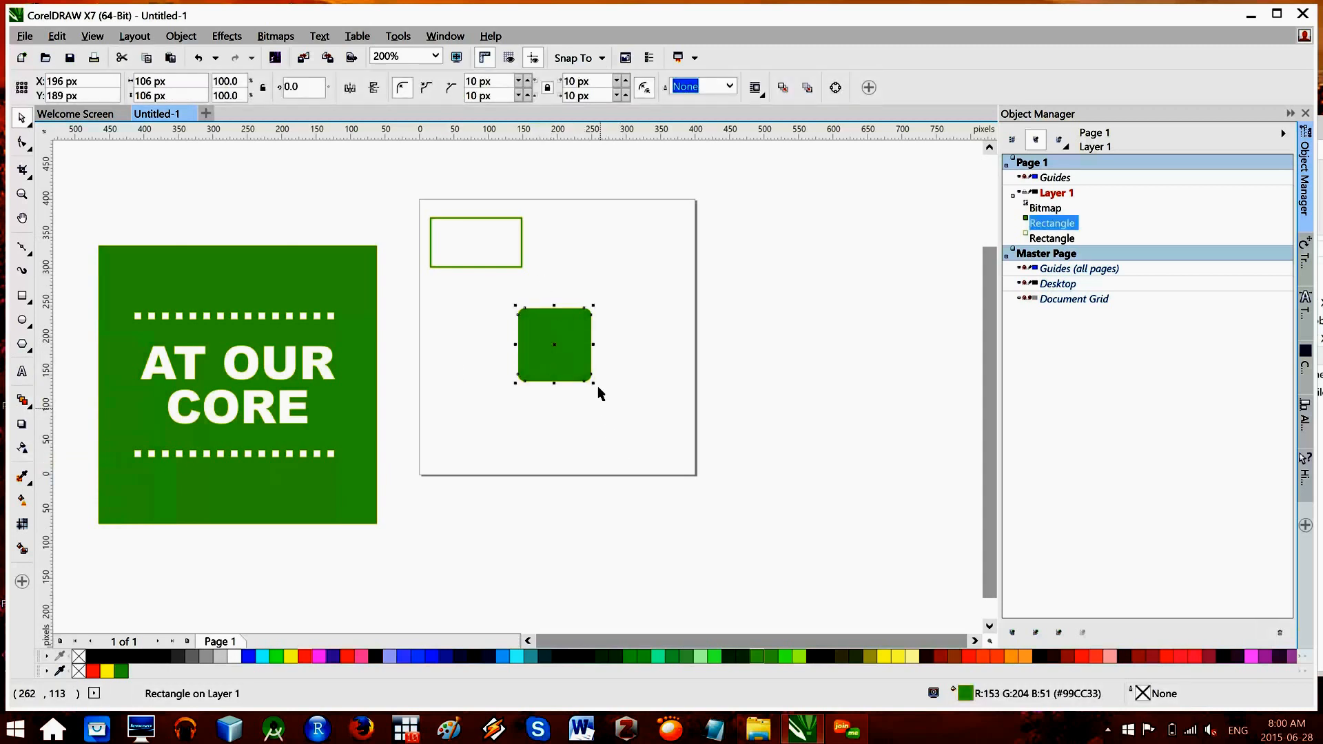
pyautogui.moveTo(595, 386)
pyautogui.mouseDown()
pyautogui.moveTo(663, 436)
pyautogui.moveTo(614, 403)
pyautogui.mouseUp()
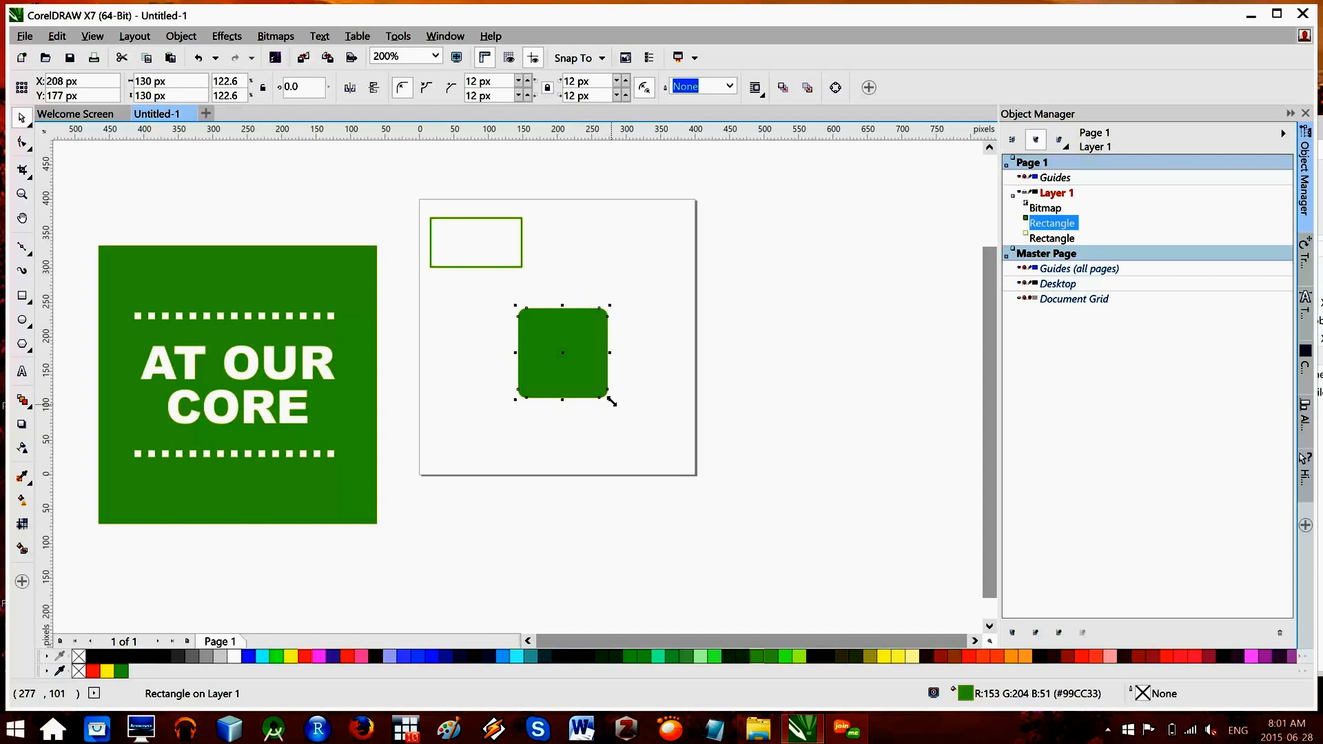
pyautogui.moveTo(611, 401); pyautogui.dragTo(665, 443)
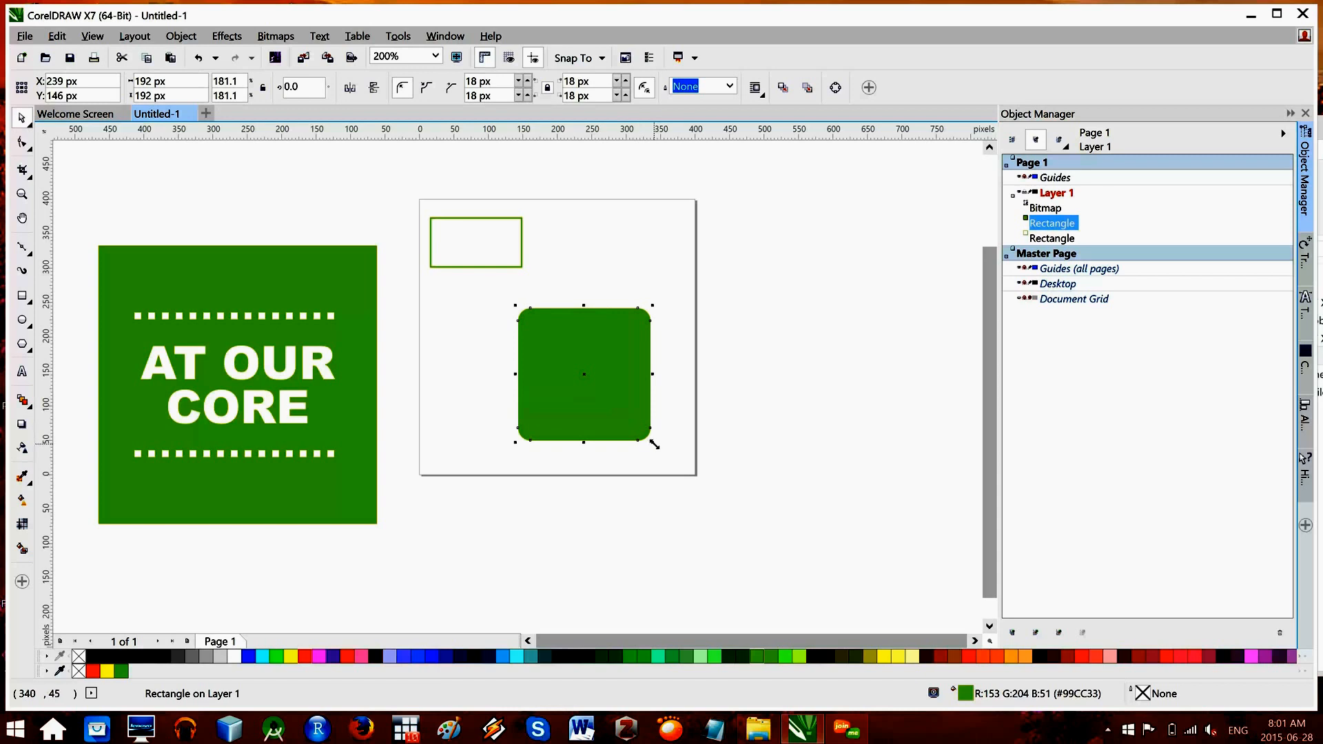
pyautogui.moveTo(655, 447); pyautogui.dragTo(678, 469)
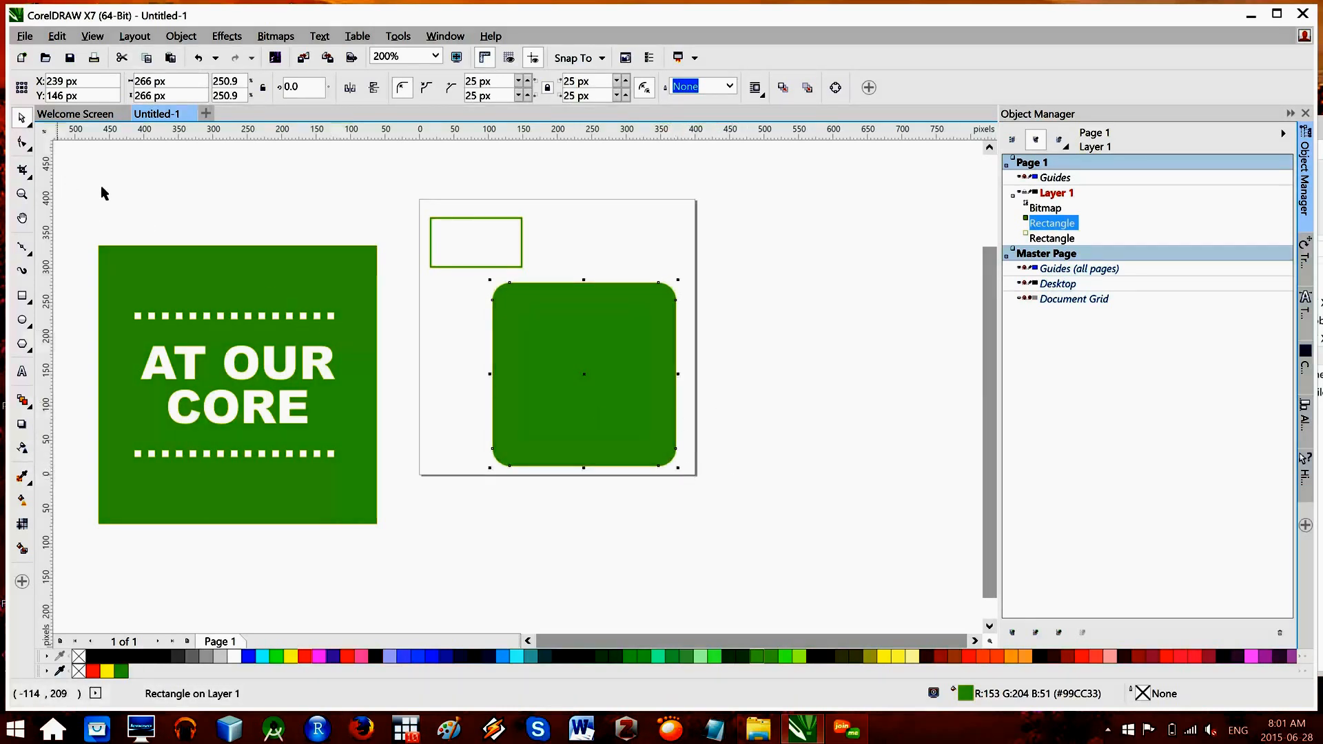
pyautogui.click(253, 239)
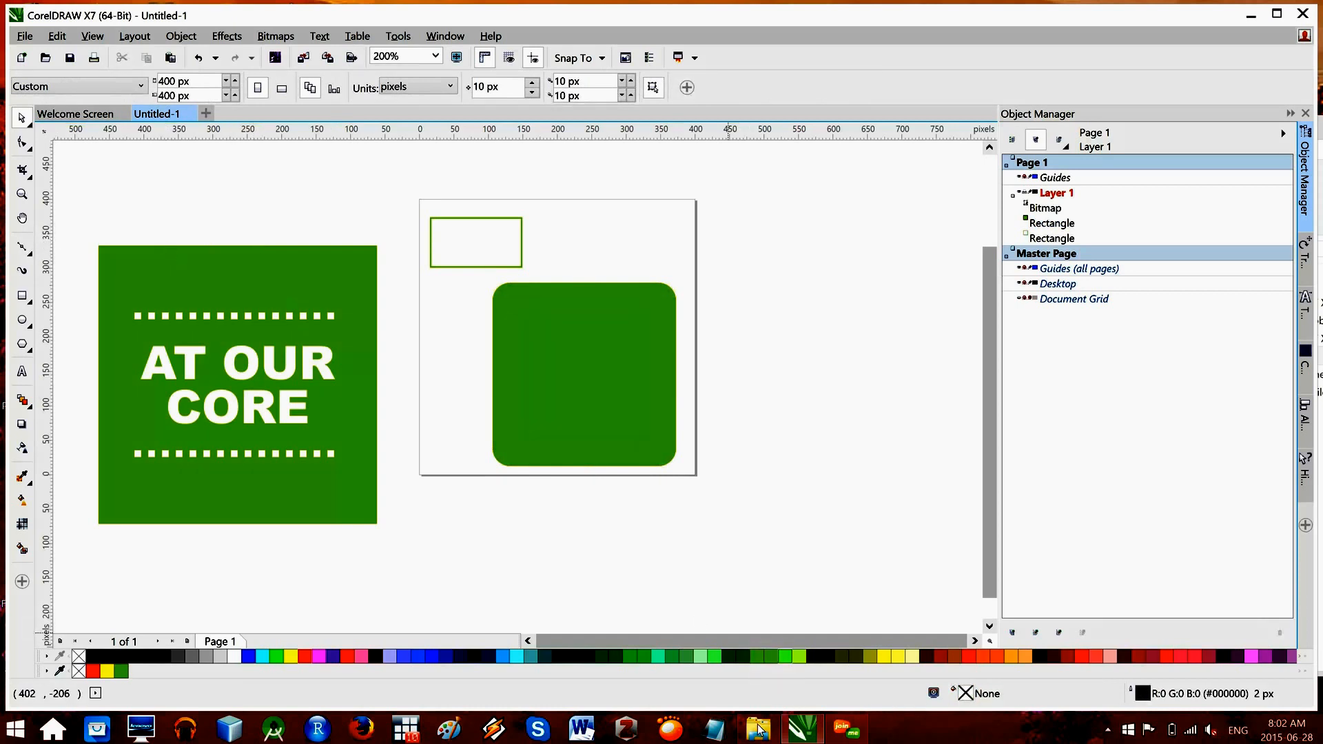
# Step: Review the class objectives in objectives class 1.txt in Notepad, highlighting the Pick tool entry, and return to CorelDRAW
pyautogui.rightClick(718, 733)
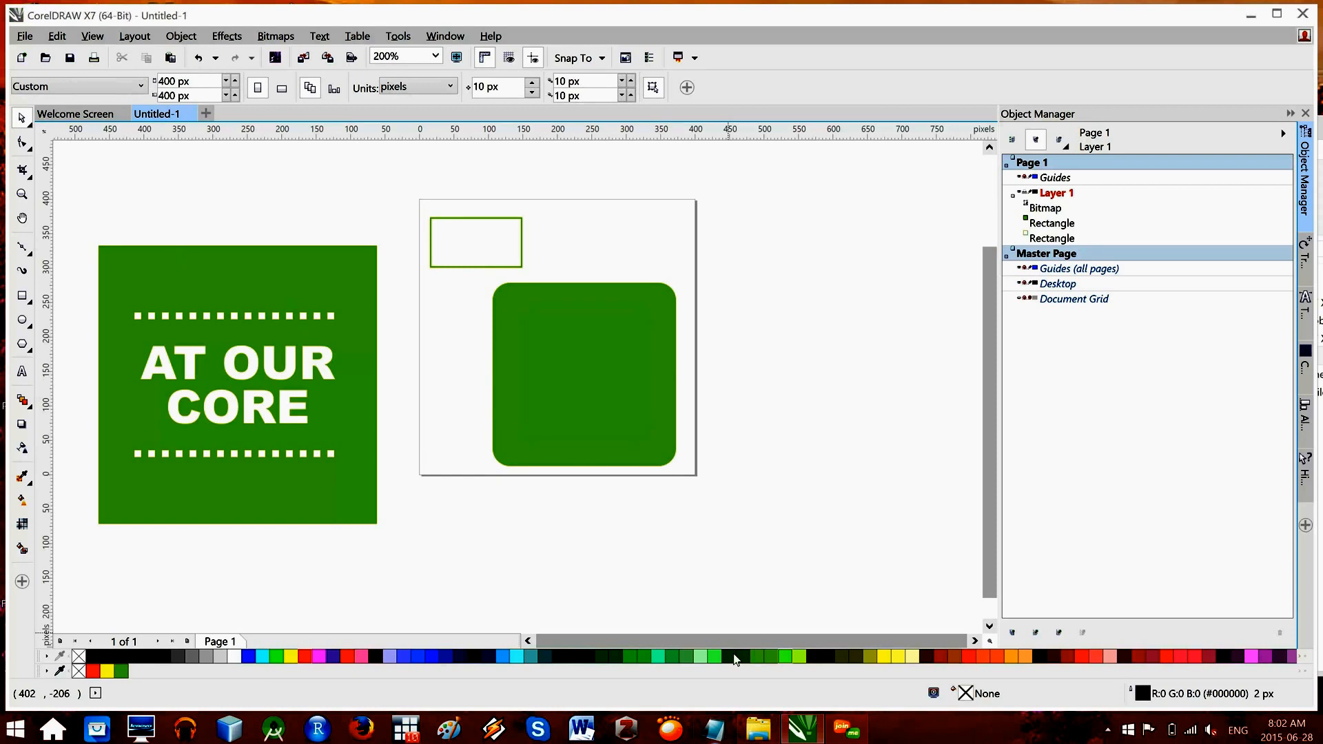
pyautogui.click(680, 496)
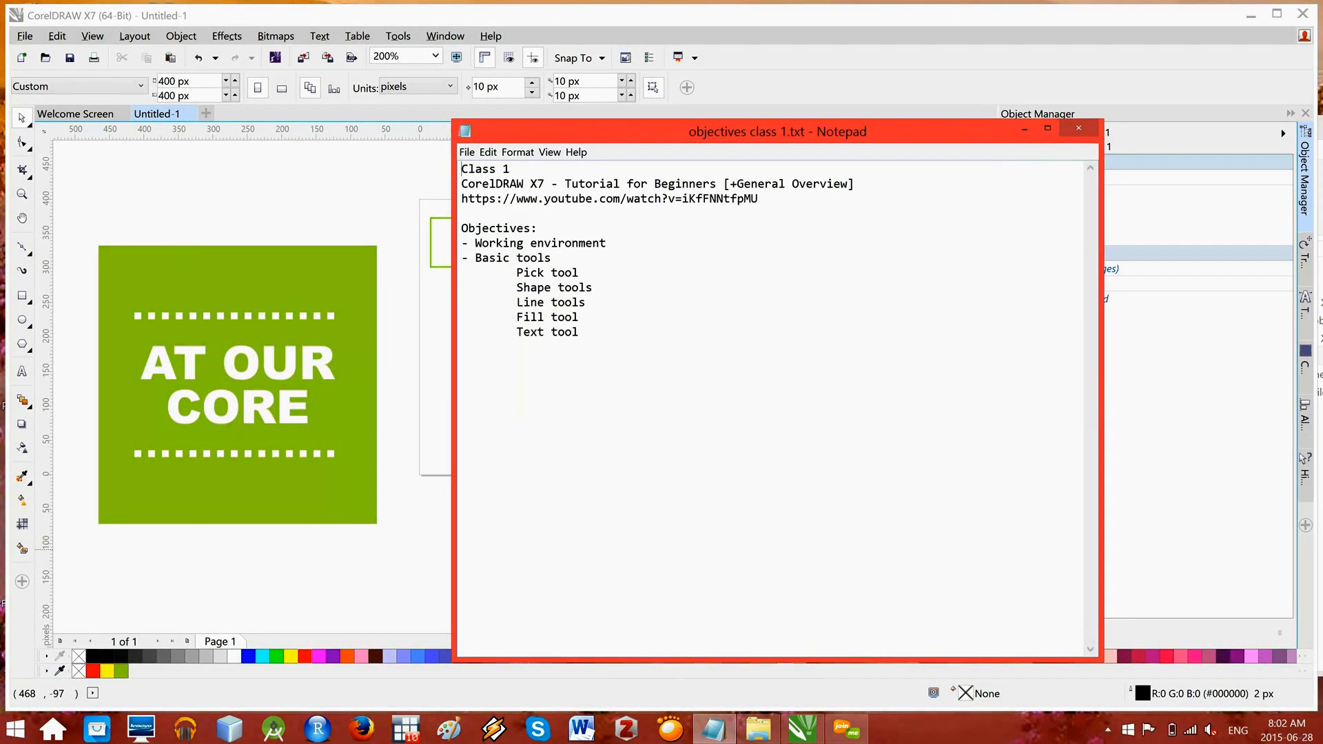
pyautogui.hotkey('shift', 'End')
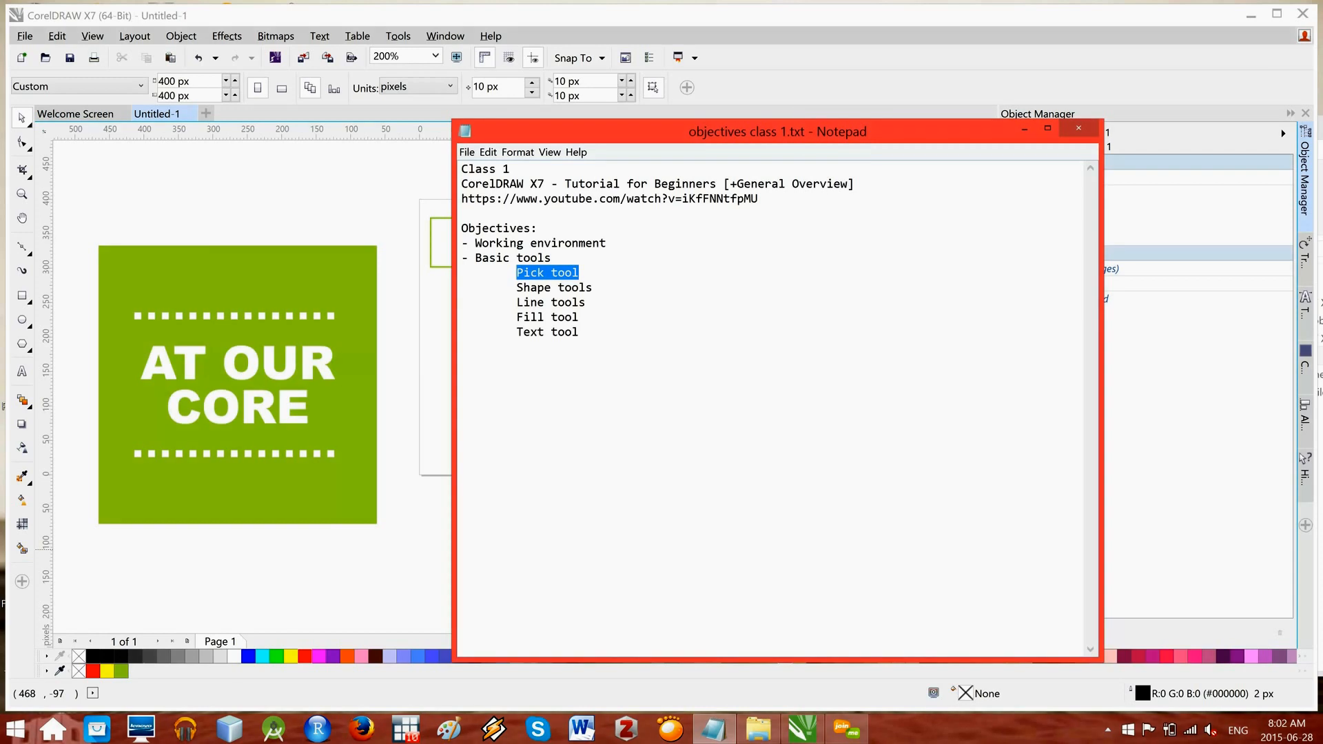
pyautogui.click(848, 82)
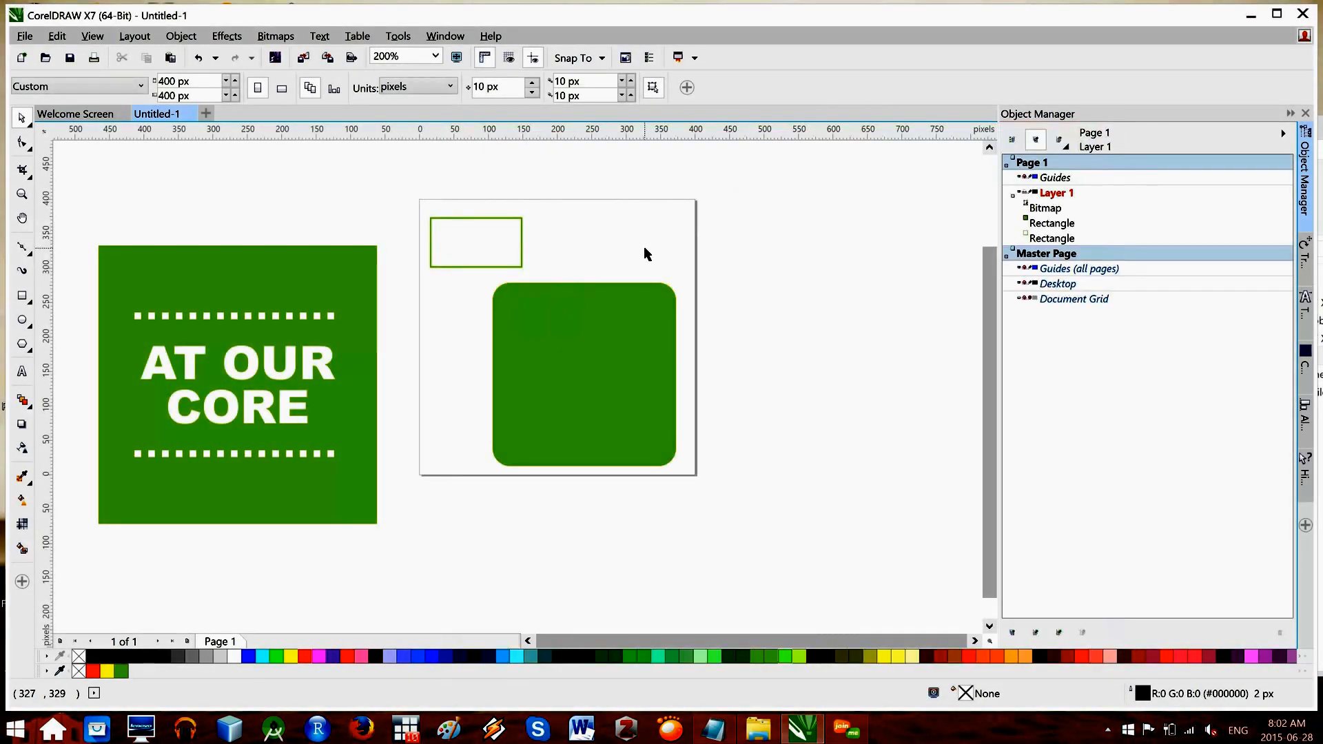
# Step: Try different zoom levels on the drawing with the rounded square selected, return to 200%, and deselect the square
pyautogui.click(675, 463)
pyautogui.moveTo(679, 469); pyautogui.dragTo(679, 469)
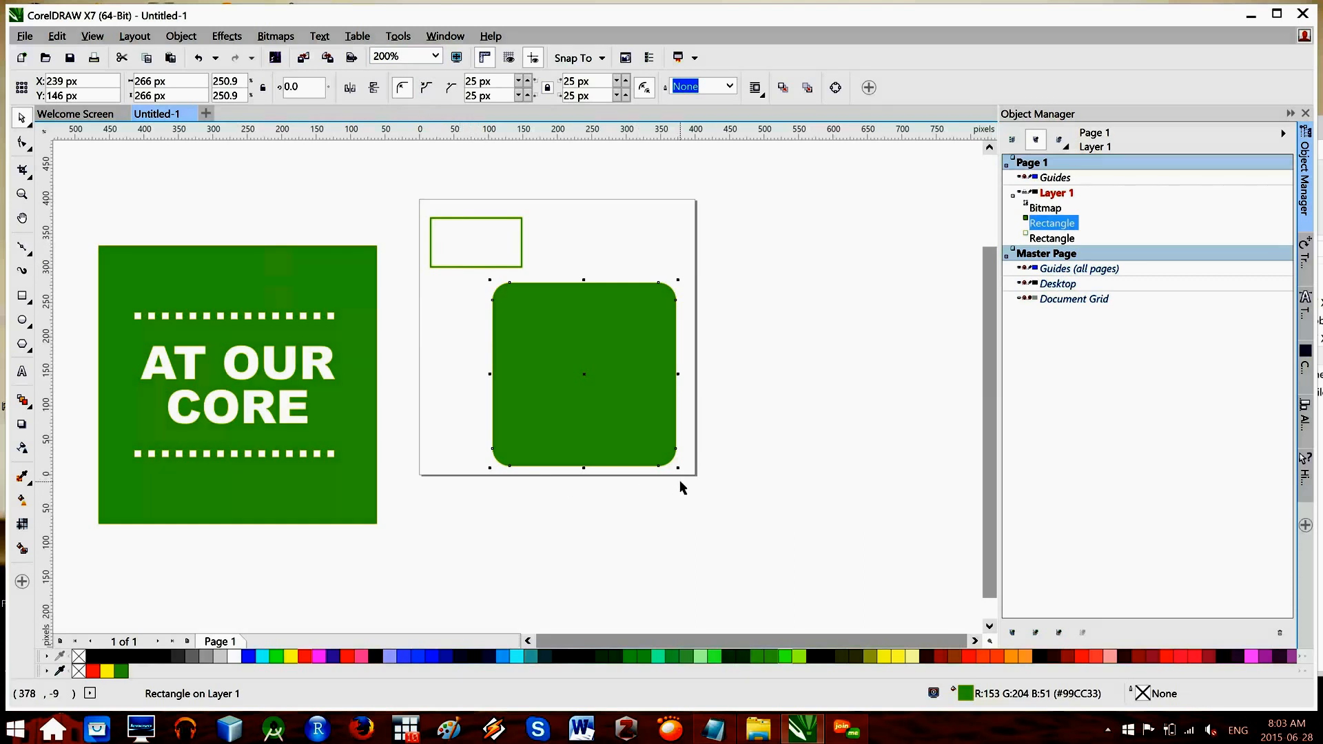
pyautogui.scroll(-2, 680, 479)
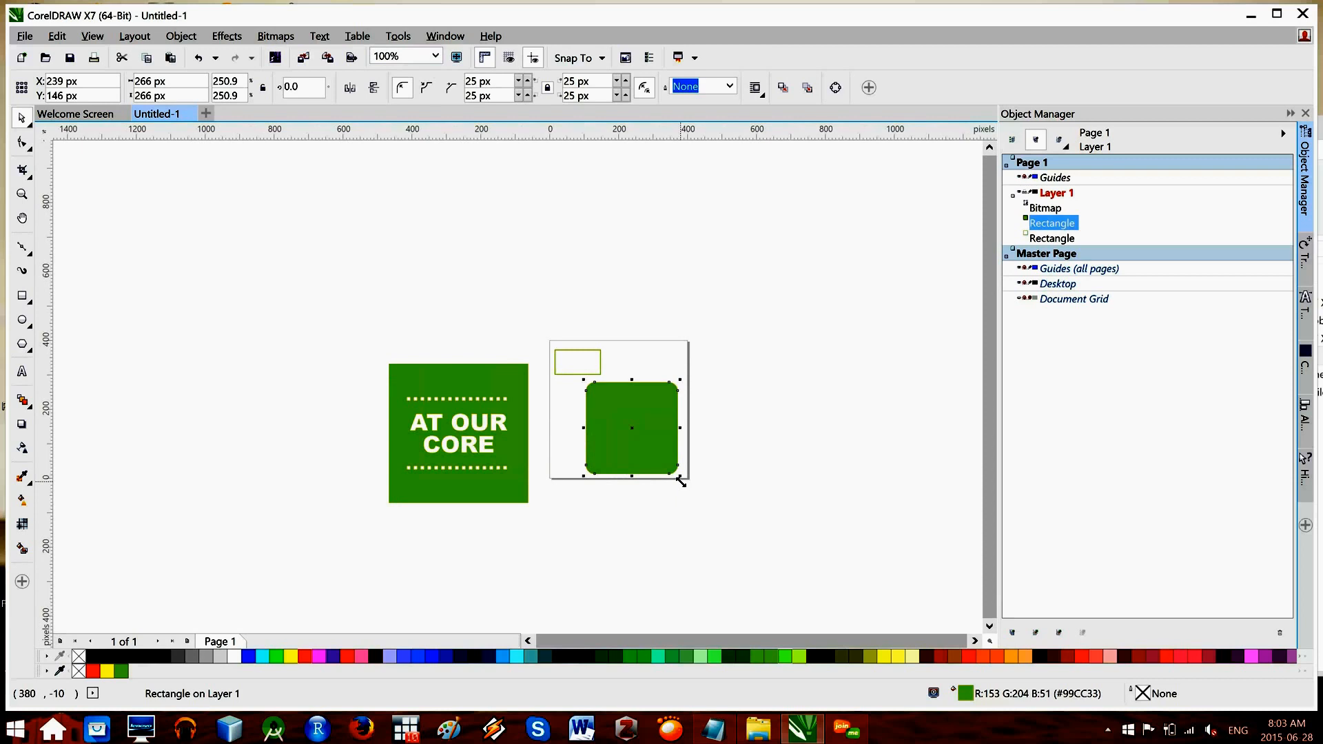
pyautogui.scroll(2, 680, 479)
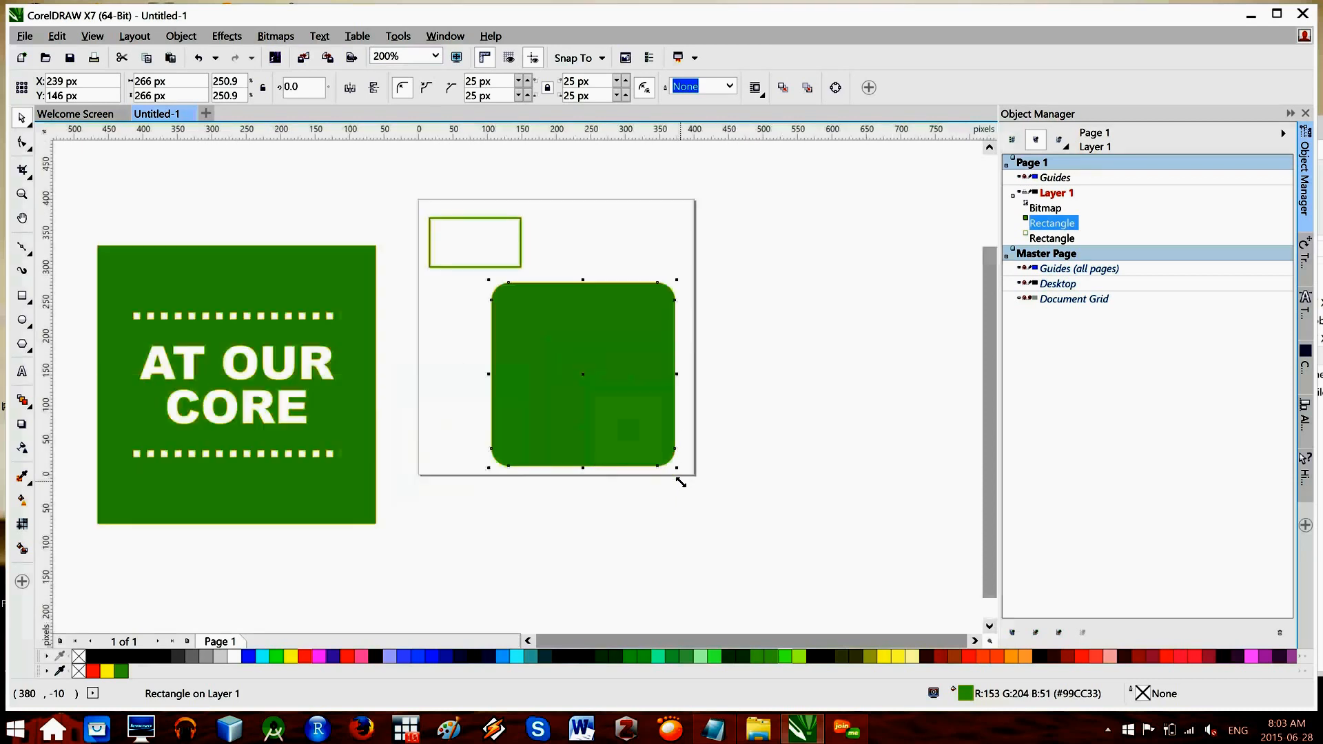
pyautogui.click(435, 58)
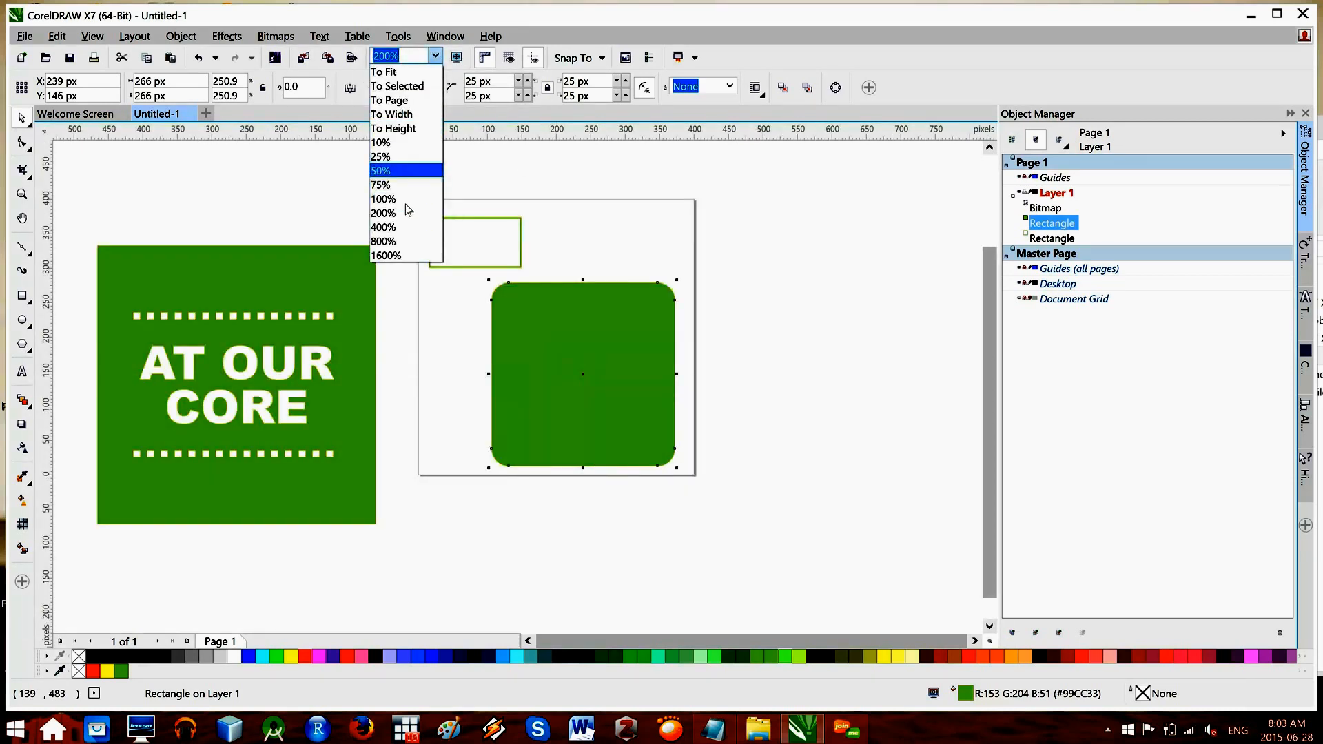
pyautogui.click(405, 228)
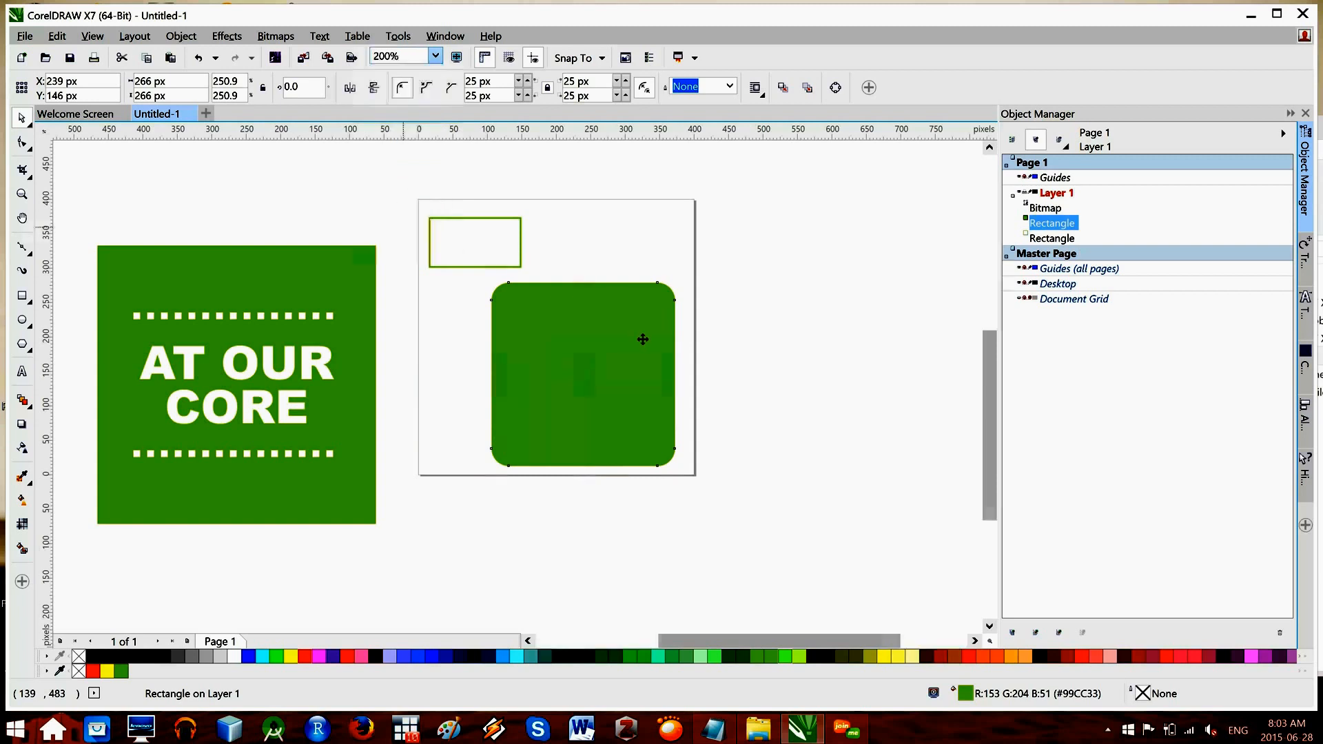
pyautogui.scroll(-1, 649, 373)
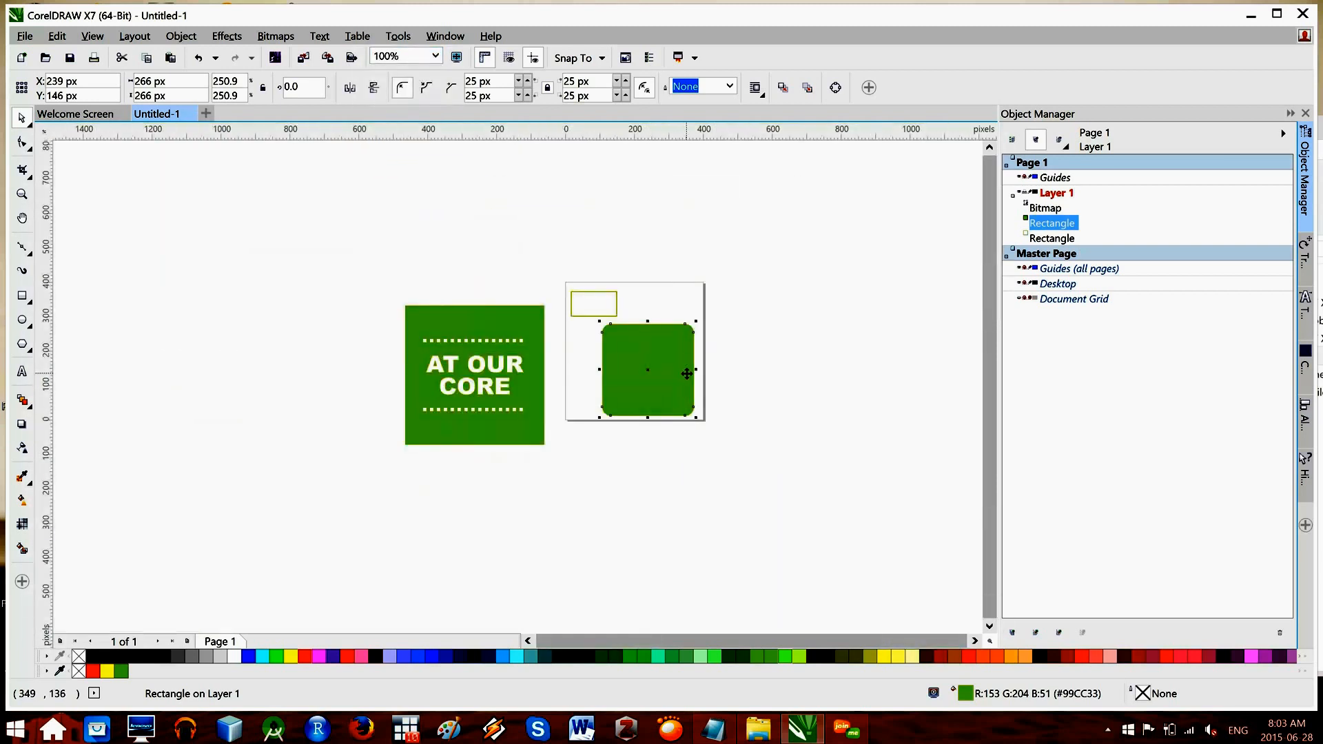
pyautogui.scroll(1, 688, 372)
pyautogui.click(739, 379)
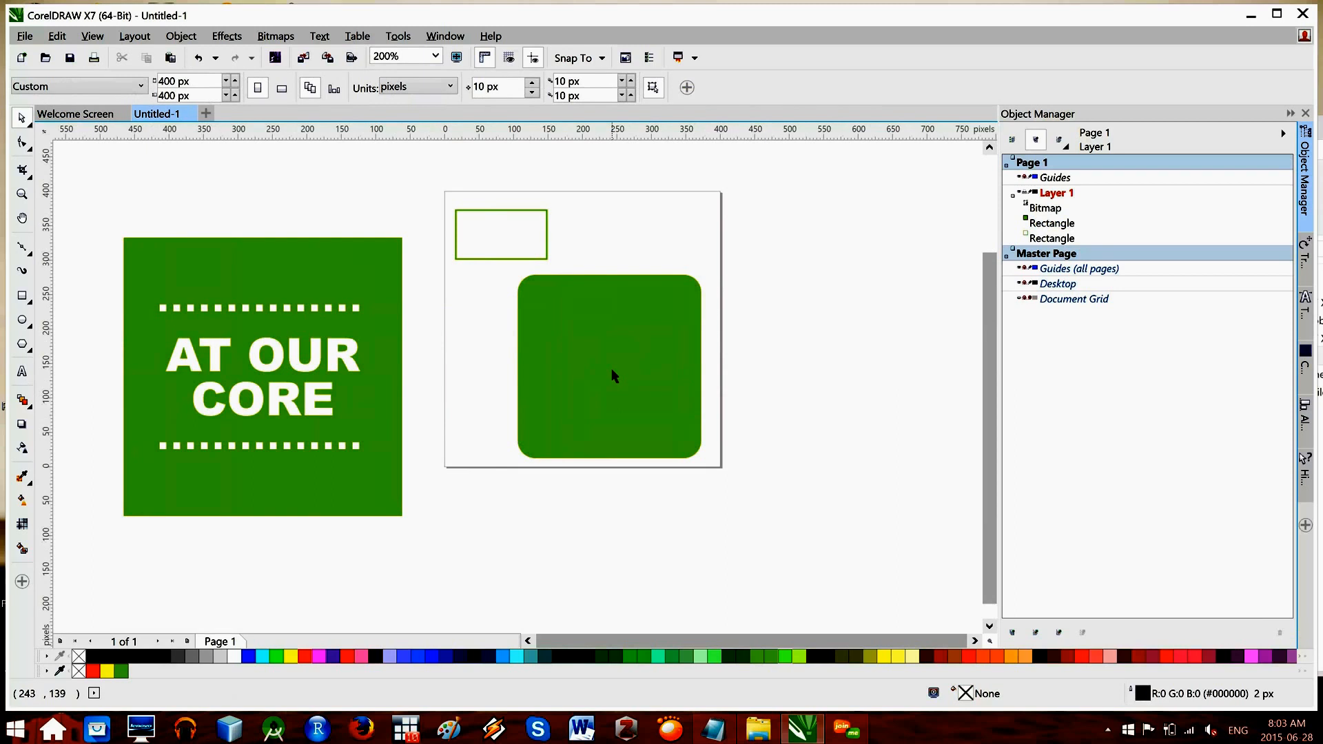
# Step: Move the rounded square toward the page's upper-left corner and scale it proportionally to about 341 × 341 px, leaving it deselected
pyautogui.click(564, 310)
pyautogui.moveTo(565, 310); pyautogui.dragTo(451, 204)
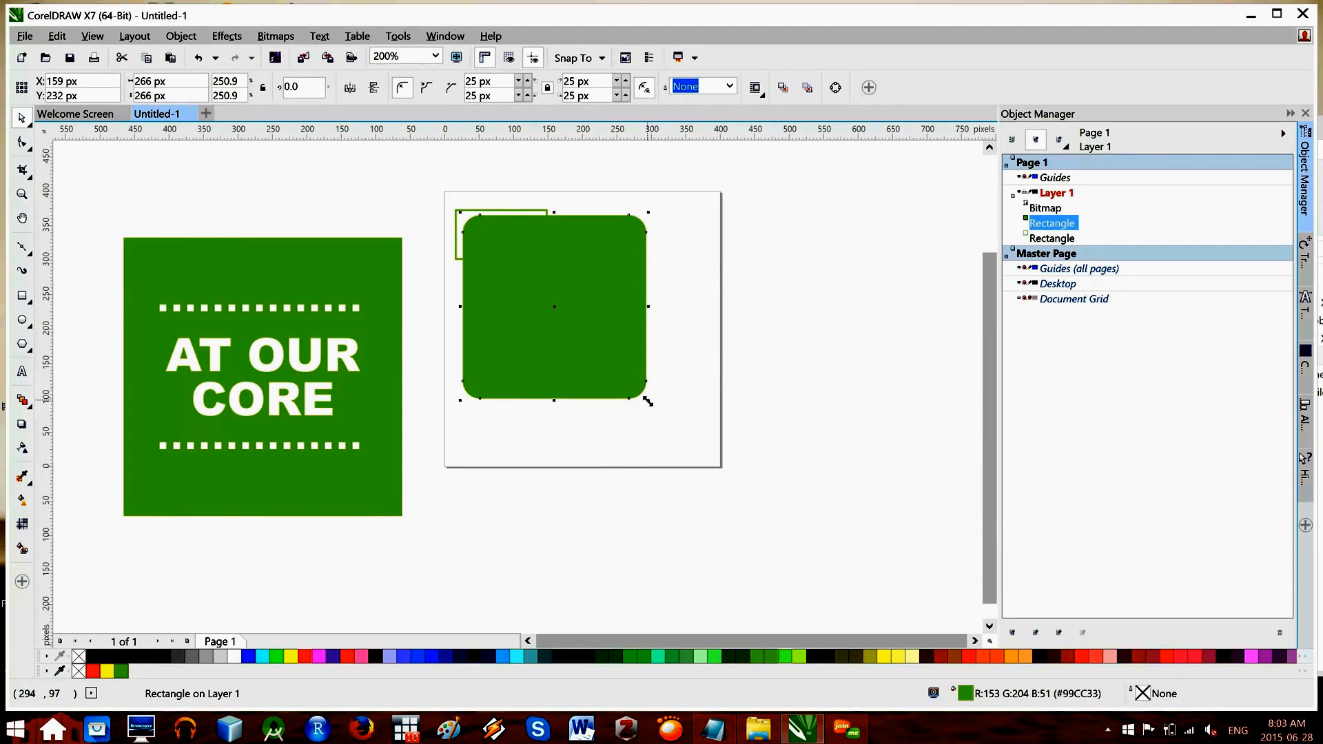
pyautogui.moveTo(649, 401); pyautogui.dragTo(868, 580)
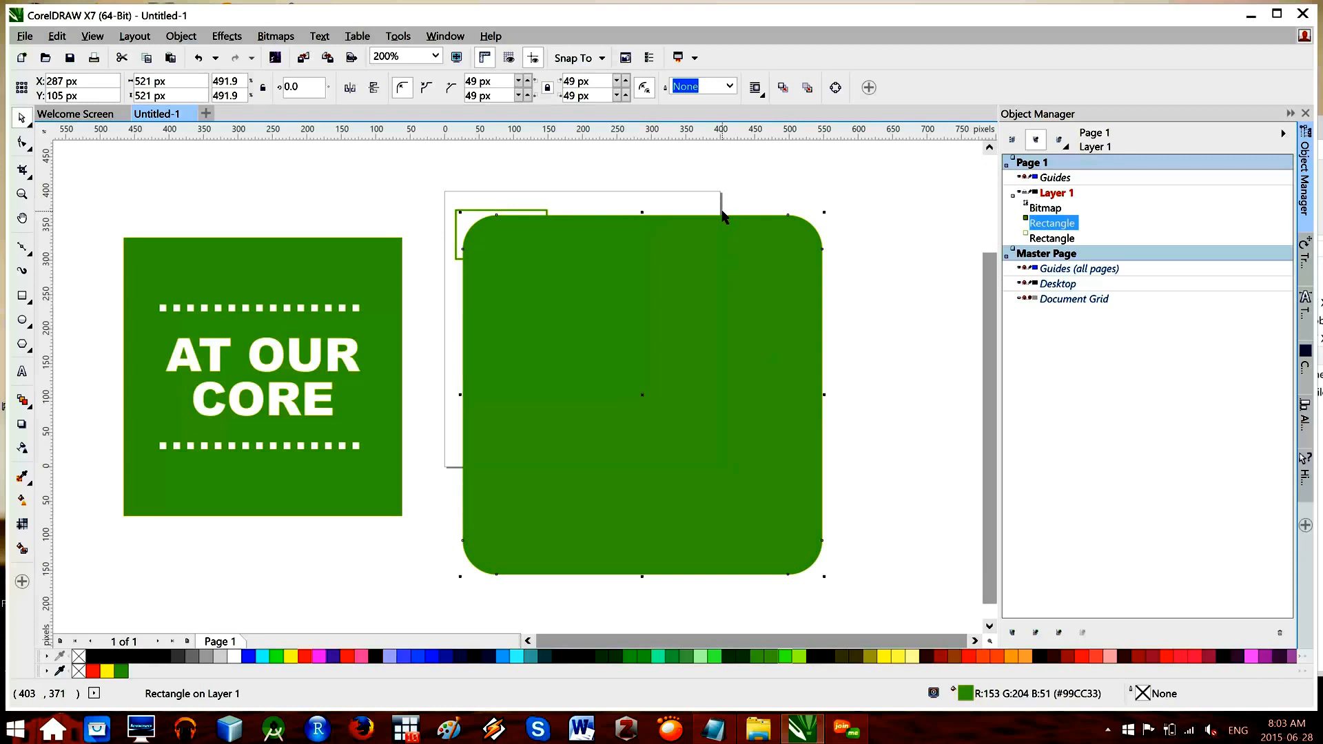
pyautogui.moveTo(825, 578); pyautogui.dragTo(700, 452)
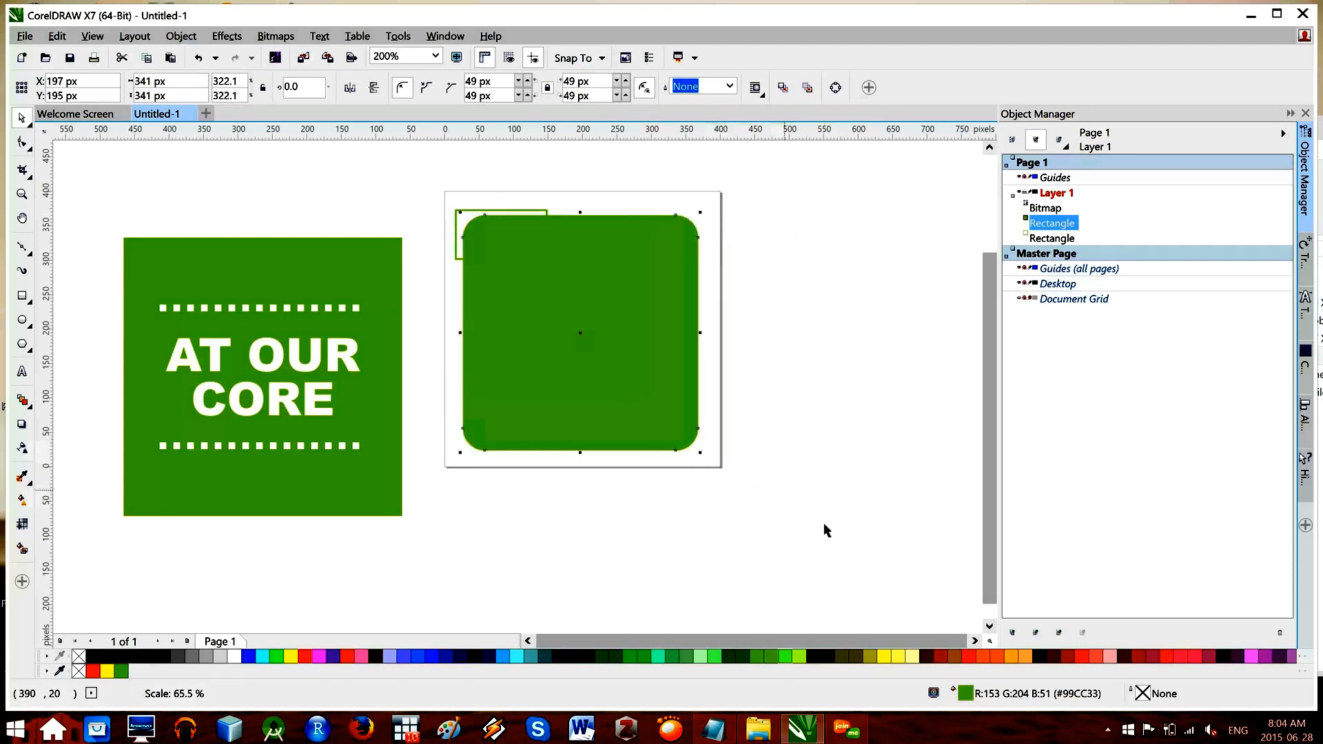
pyautogui.click(815, 522)
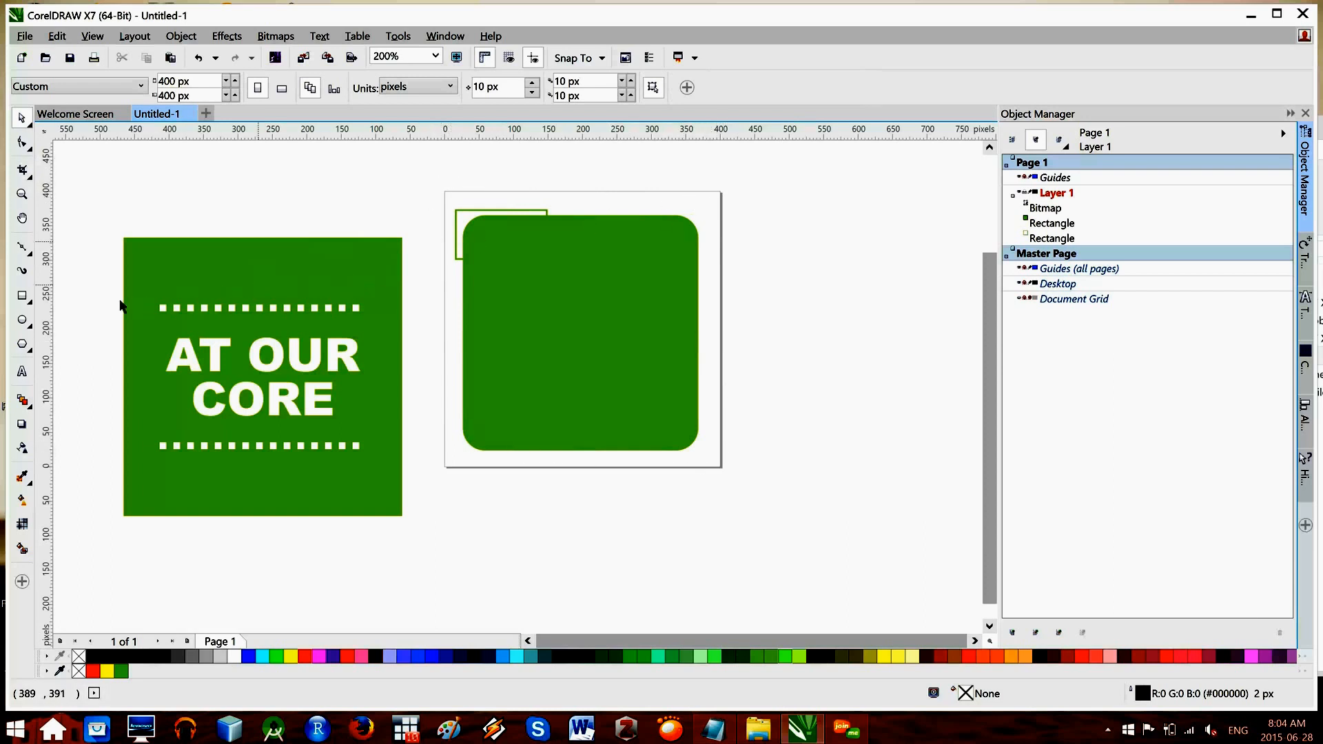
# Step: Create a 400 × 400 px rectangle that matches the page, and undo a trial move of it
pyautogui.doubleClick(21, 298)
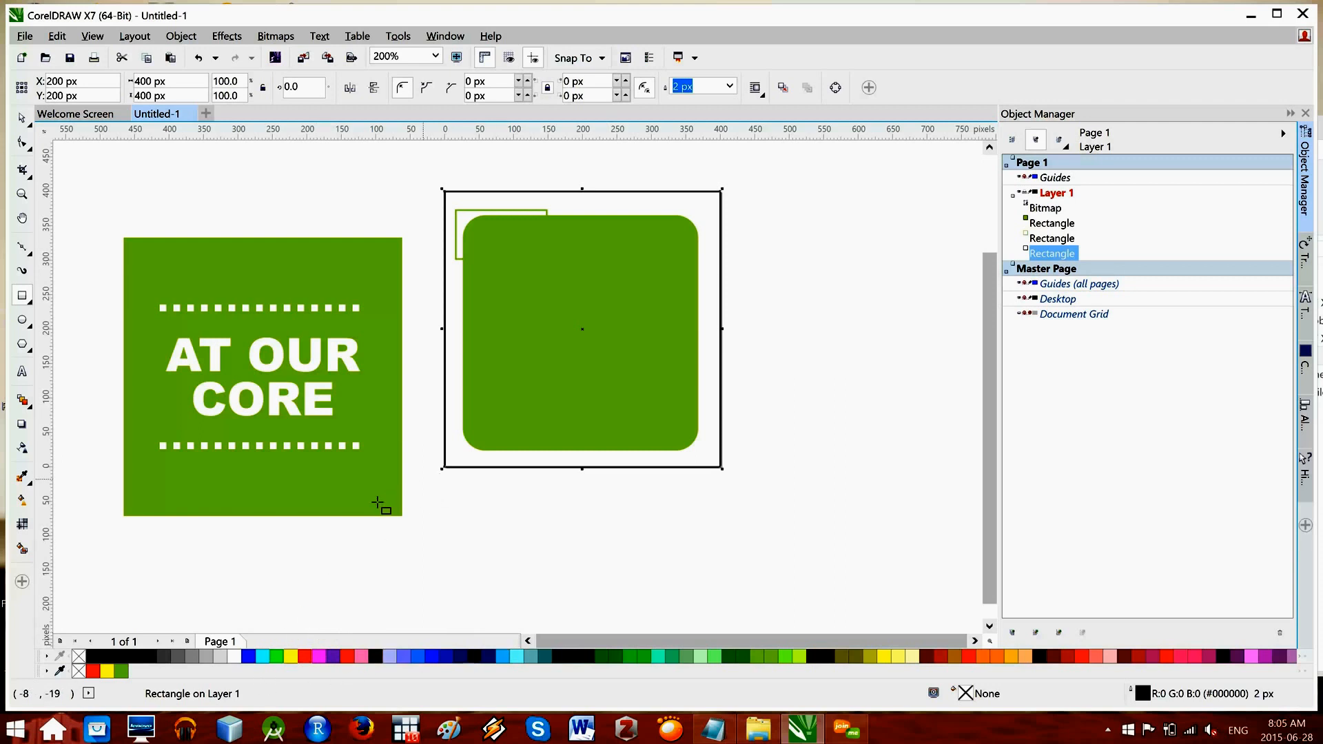
pyautogui.click(21, 118)
pyautogui.moveTo(693, 229); pyautogui.dragTo(685, 369)
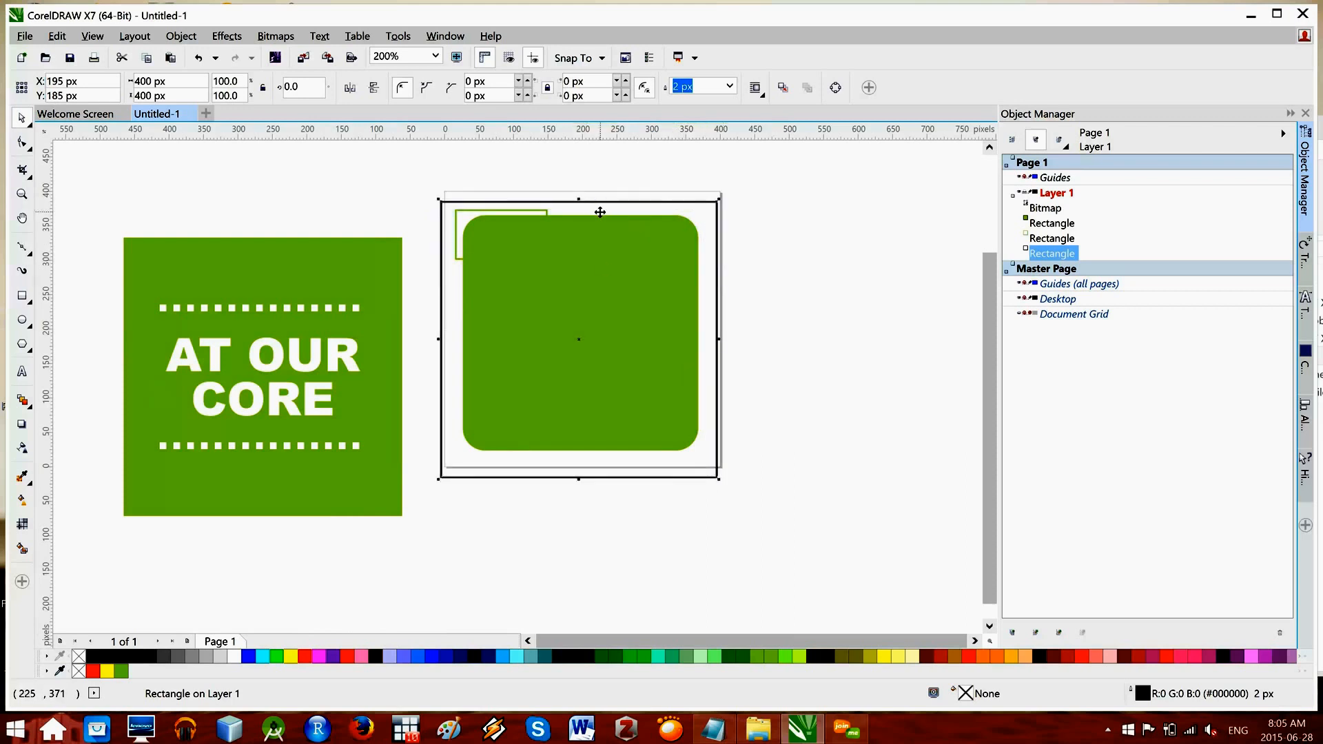
pyautogui.hotkey('ctrl', 'z')
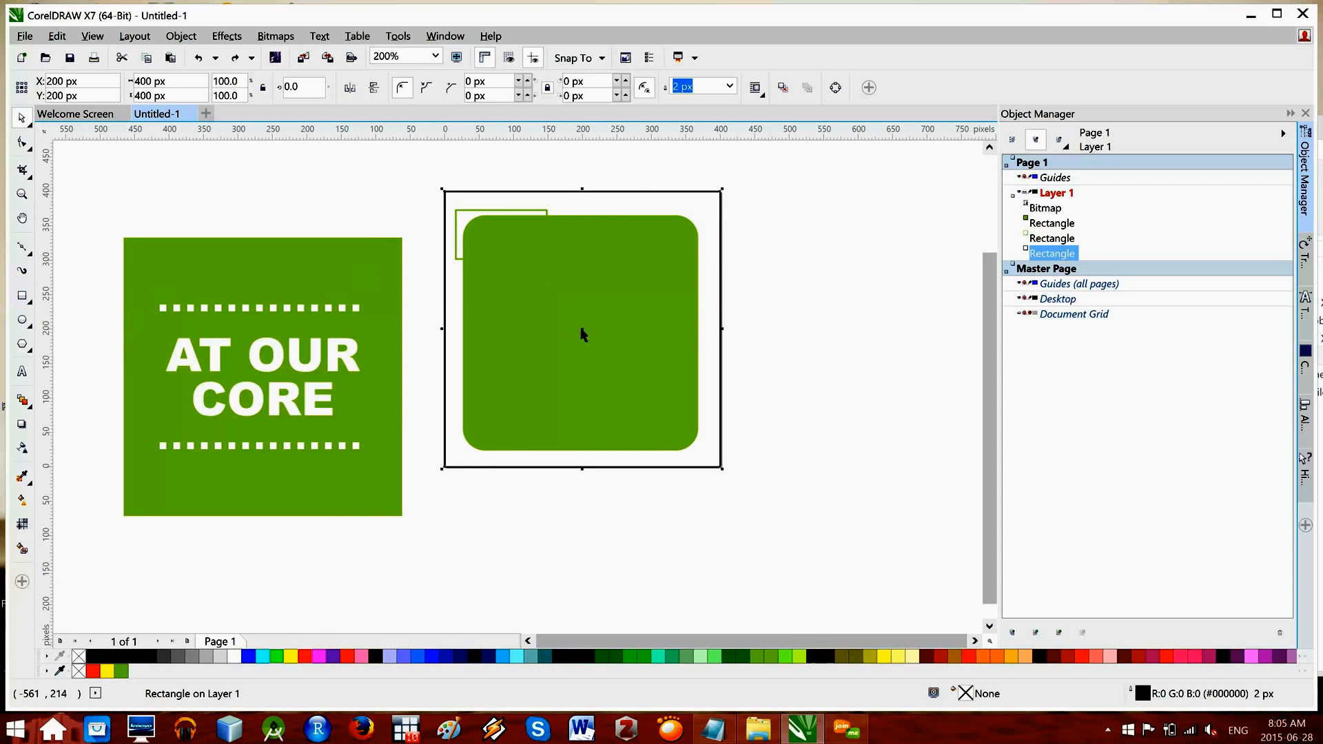
# Step: Clear the page by moving the rounded square to its right and the small outlined rectangle below it
pyautogui.click(574, 565)
pyautogui.moveTo(611, 343); pyautogui.dragTo(898, 349)
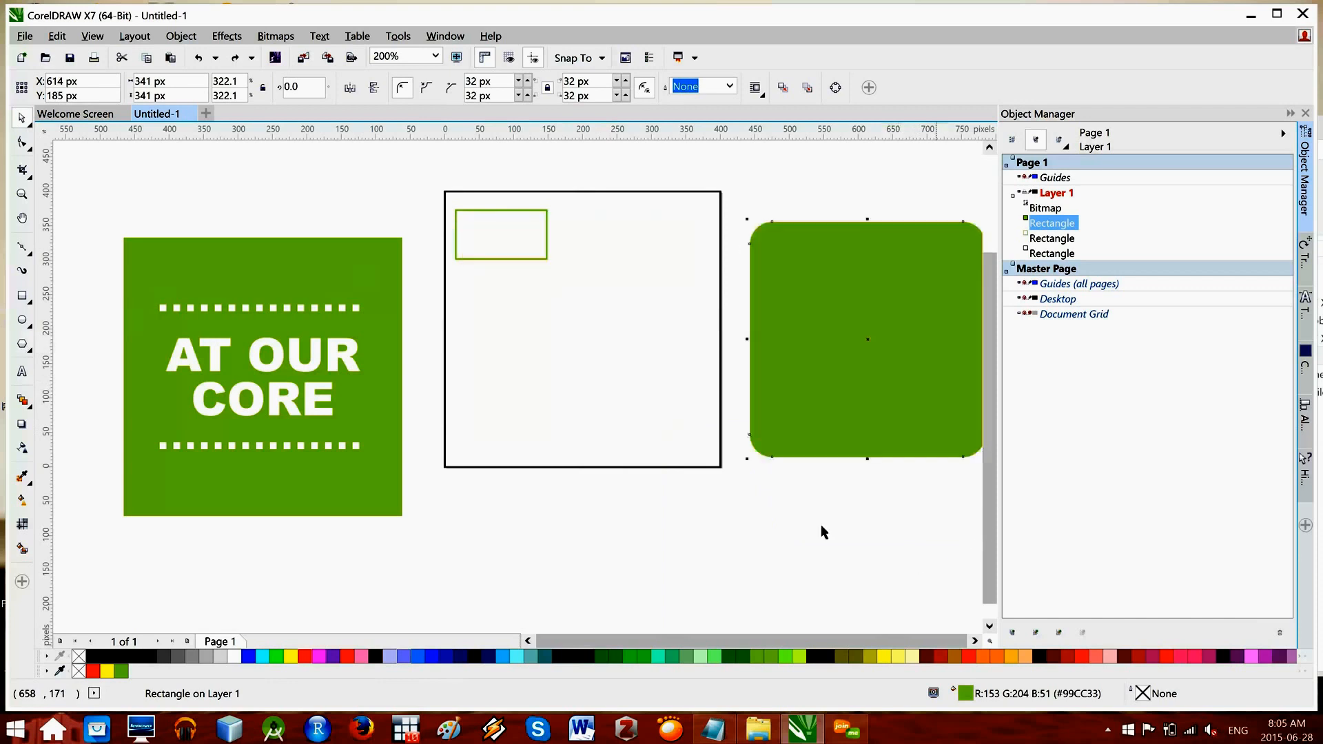
pyautogui.moveTo(548, 256); pyautogui.dragTo(605, 573)
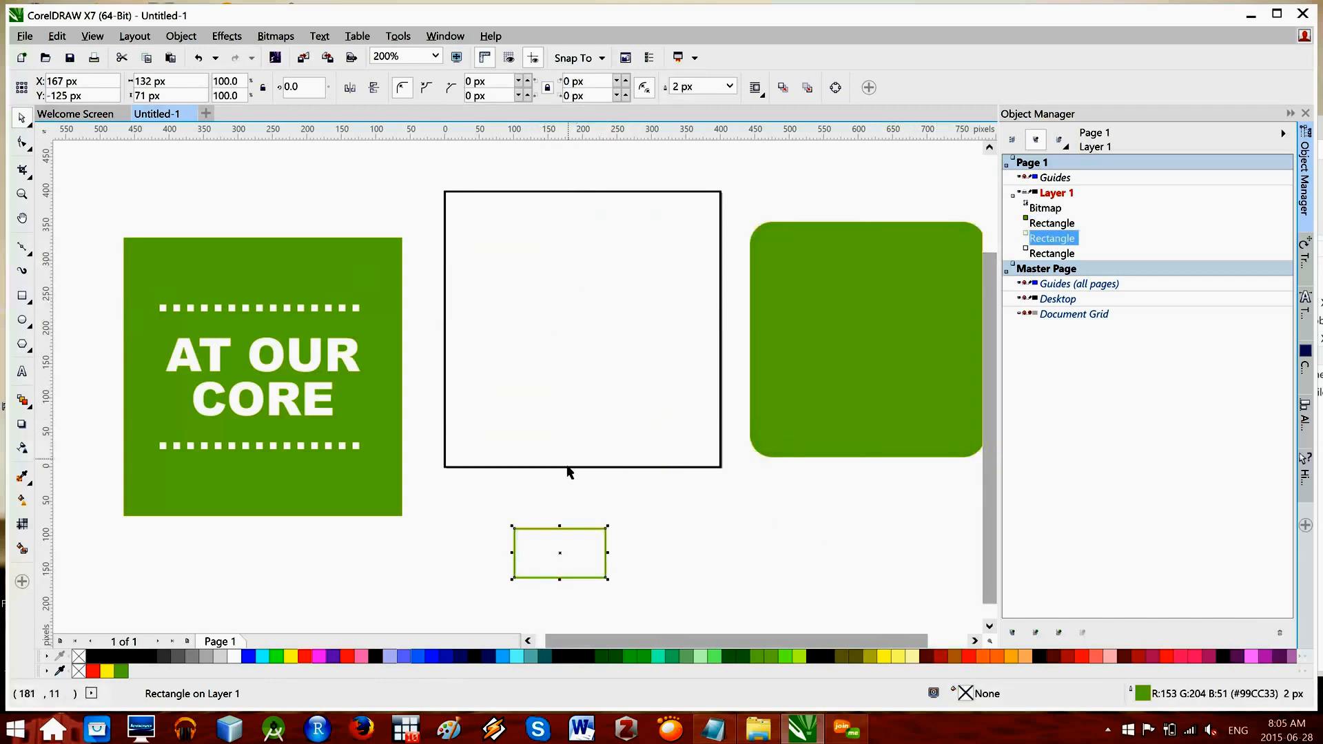
# Step: Sample the imported image's green background, apply it to the page-sized rectangle's fill and outline, and deselect the rectangle
pyautogui.click(567, 467)
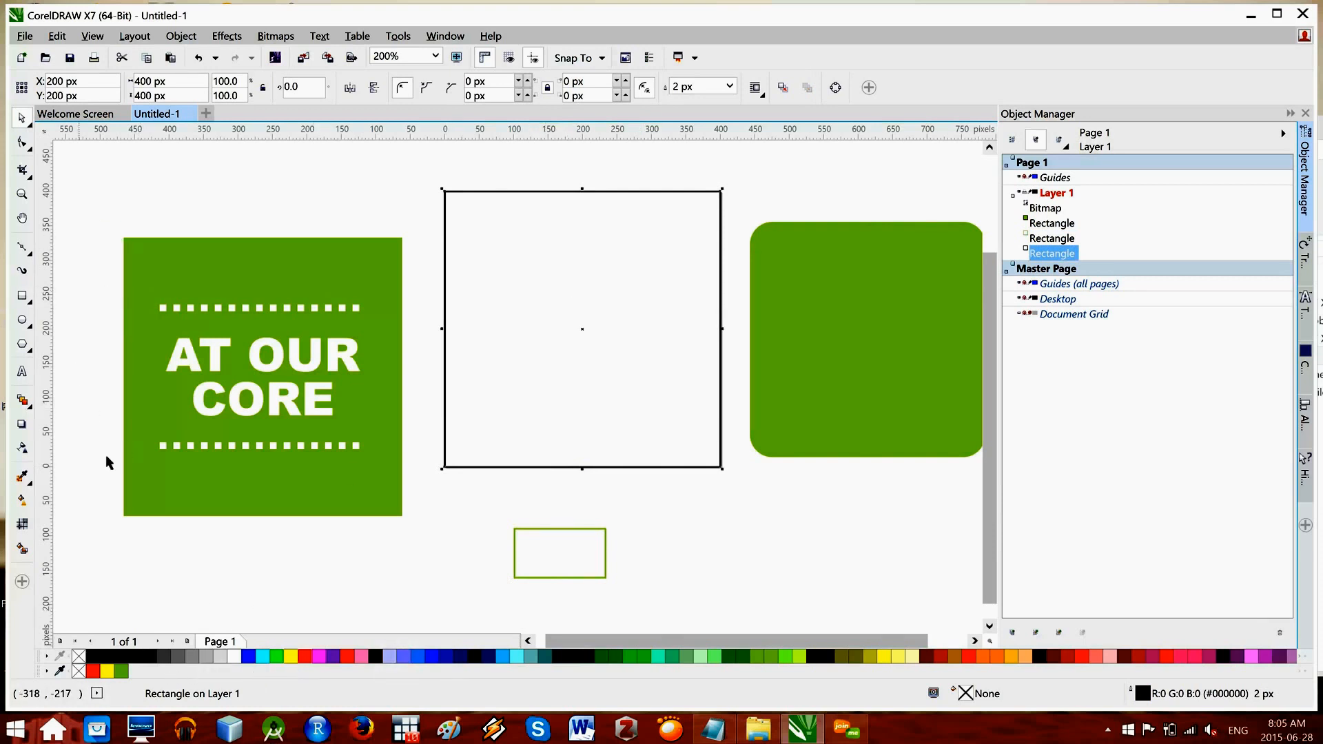
pyautogui.click(23, 475)
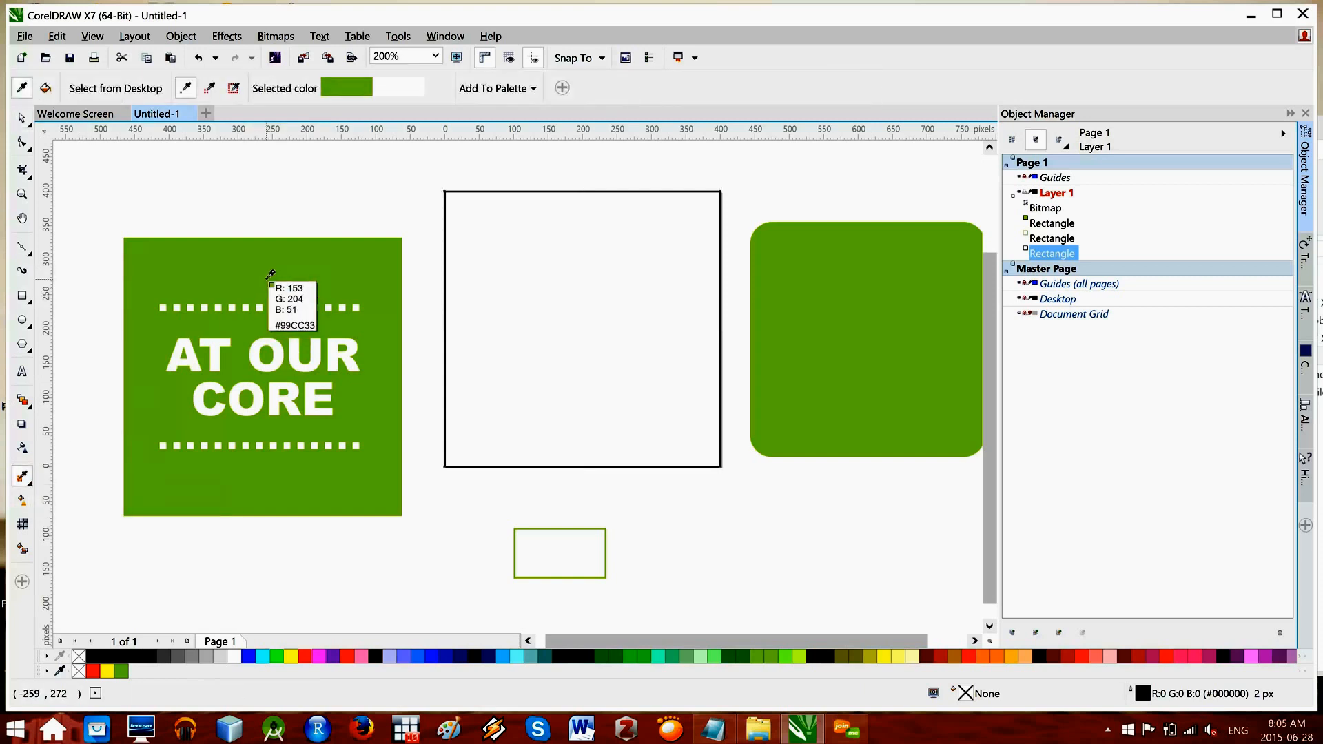
pyautogui.click(267, 279)
pyautogui.click(497, 274)
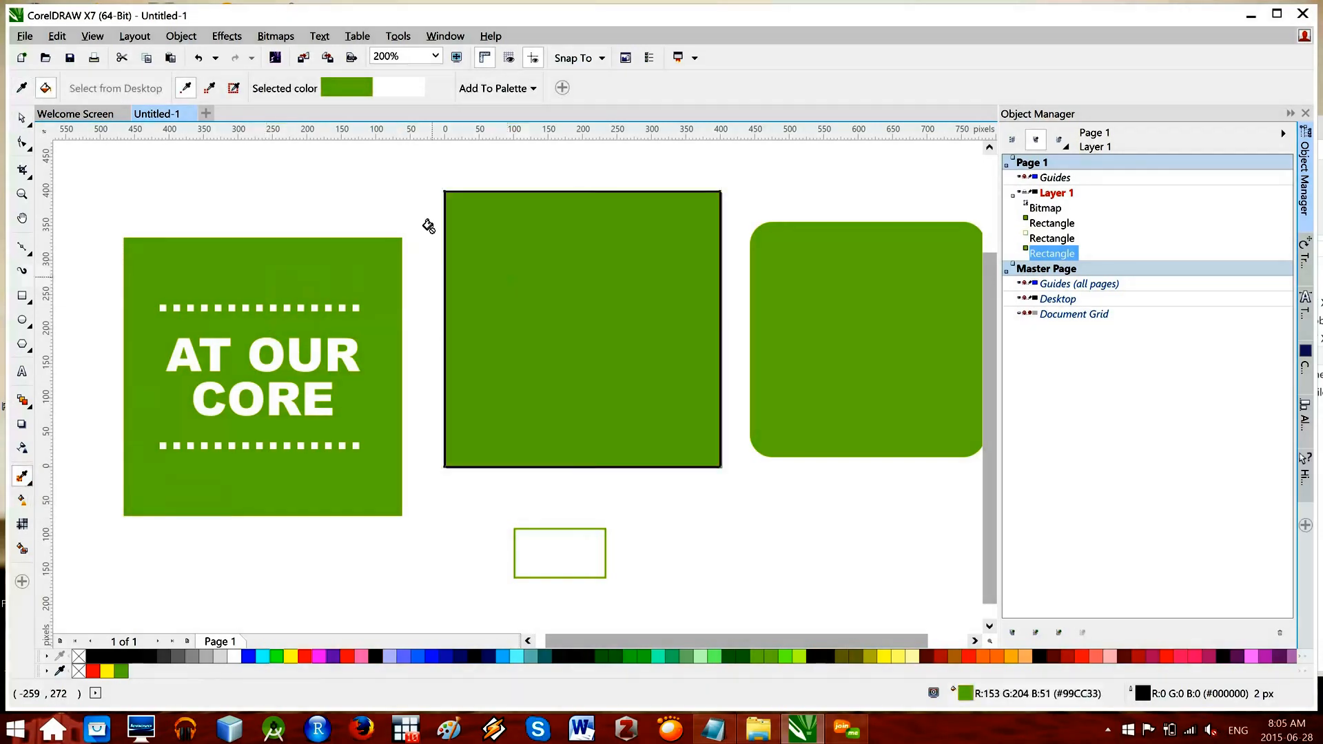
pyautogui.click(445, 216)
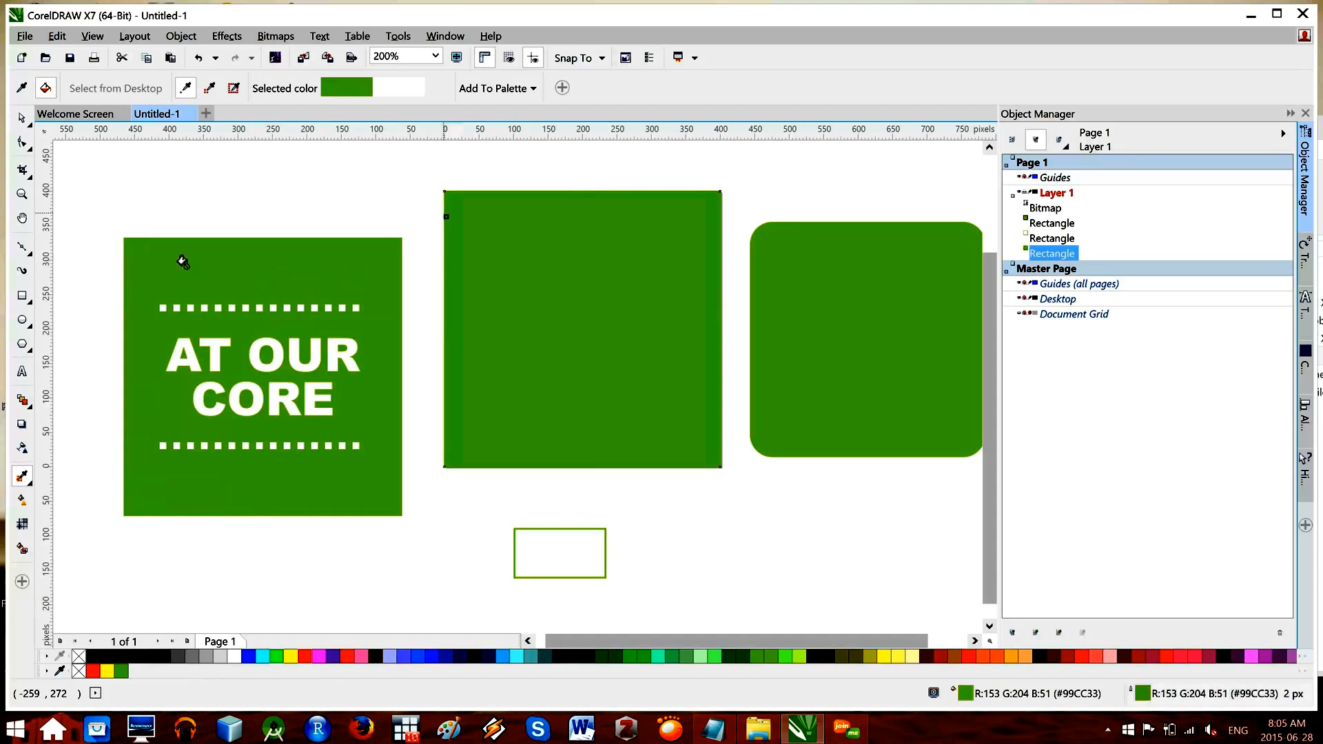
pyautogui.click(21, 118)
pyautogui.click(329, 196)
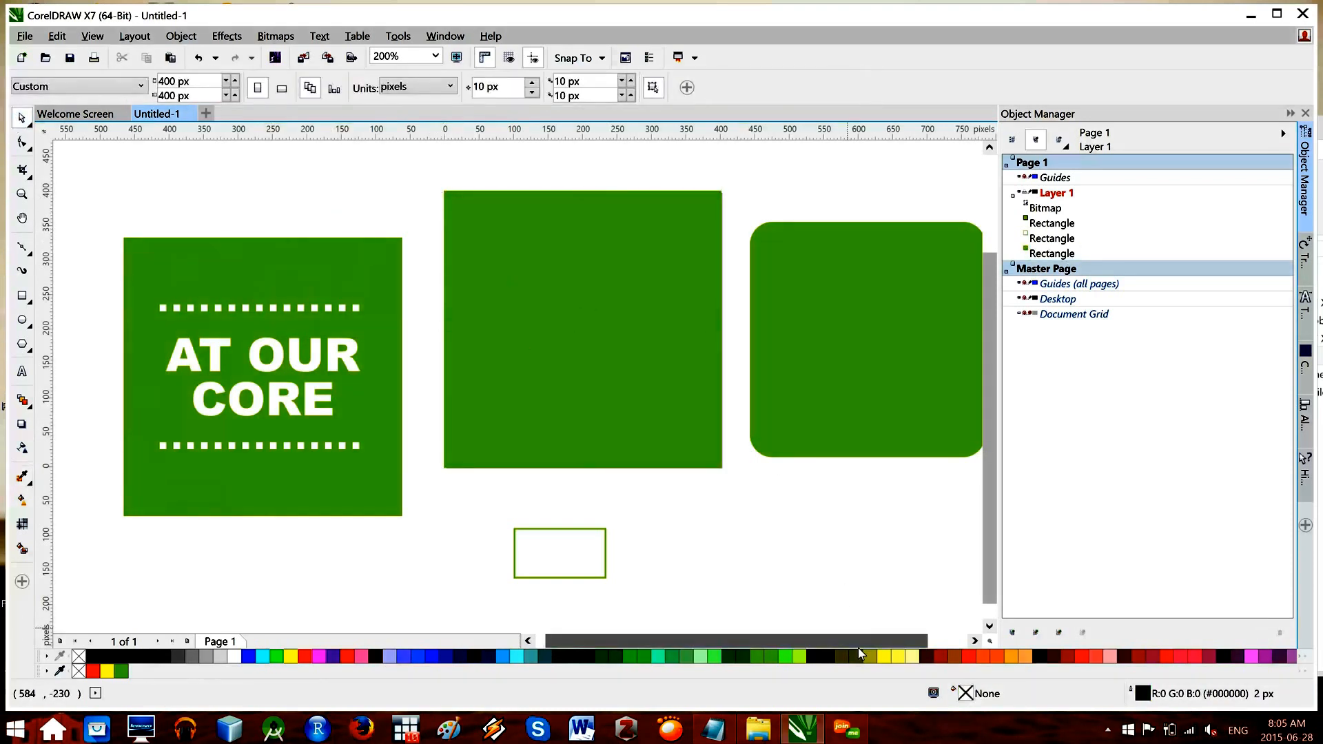
# Step: Delete the small outlined rectangle below the page and the rounded square beside it
pyautogui.click(605, 555)
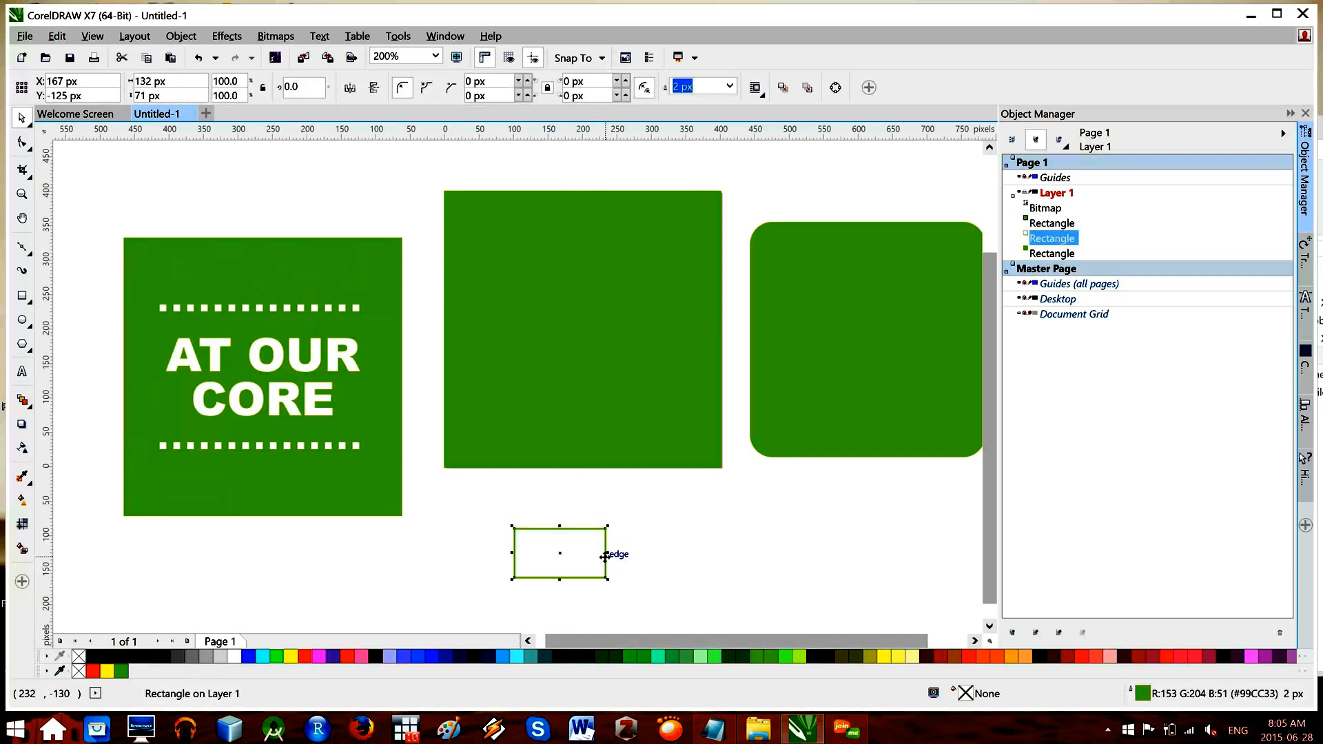
pyautogui.press('Delete')
pyautogui.click(817, 430)
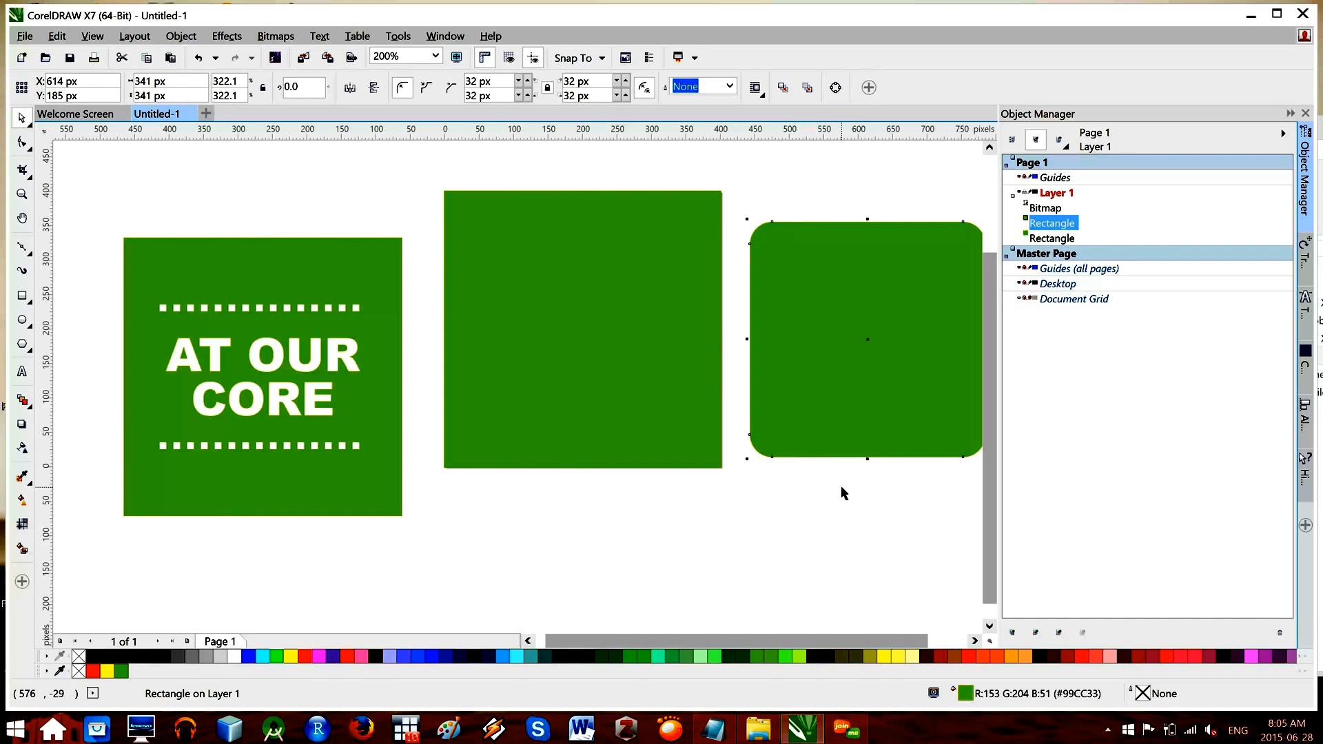
pyautogui.press('Delete')
# Step: Move the imported image up to about X -271 px, Y 185 px beside the page, leaving nothing selected
pyautogui.moveTo(279, 433); pyautogui.dragTo(273, 395)
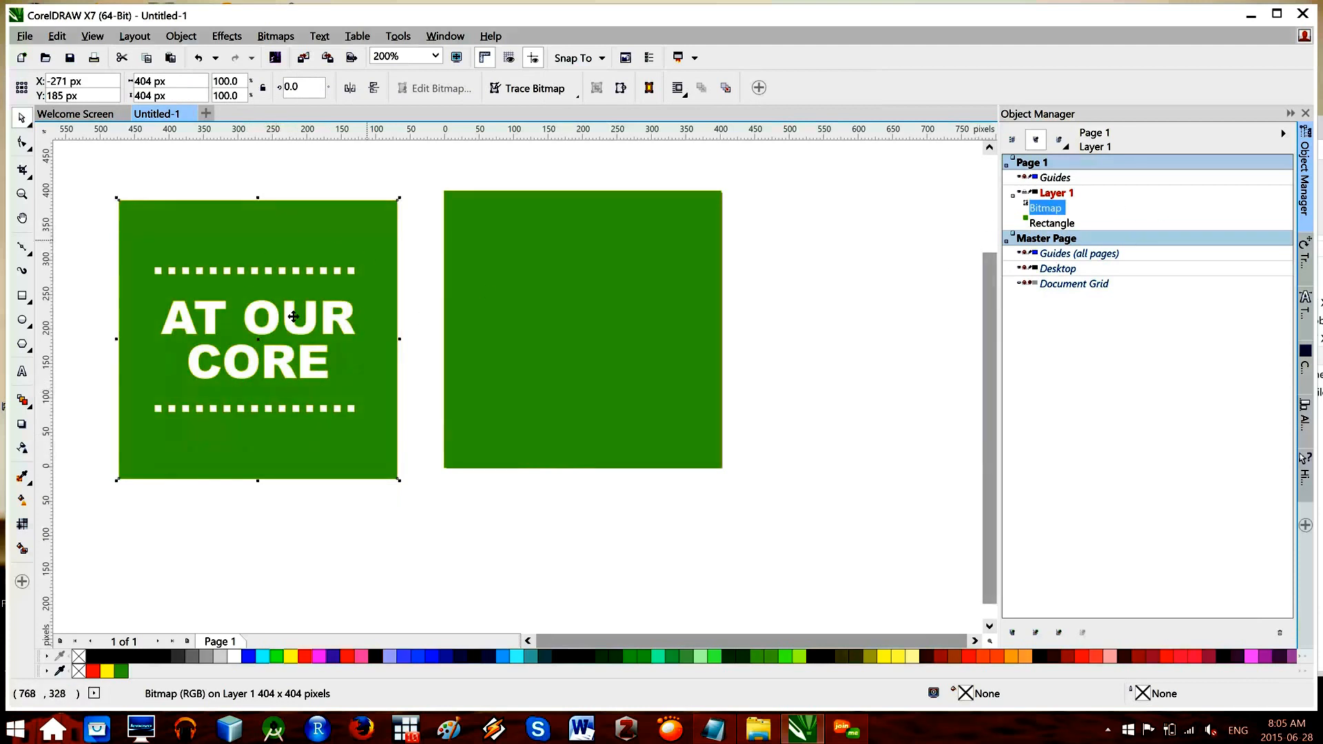
pyautogui.click(1045, 225)
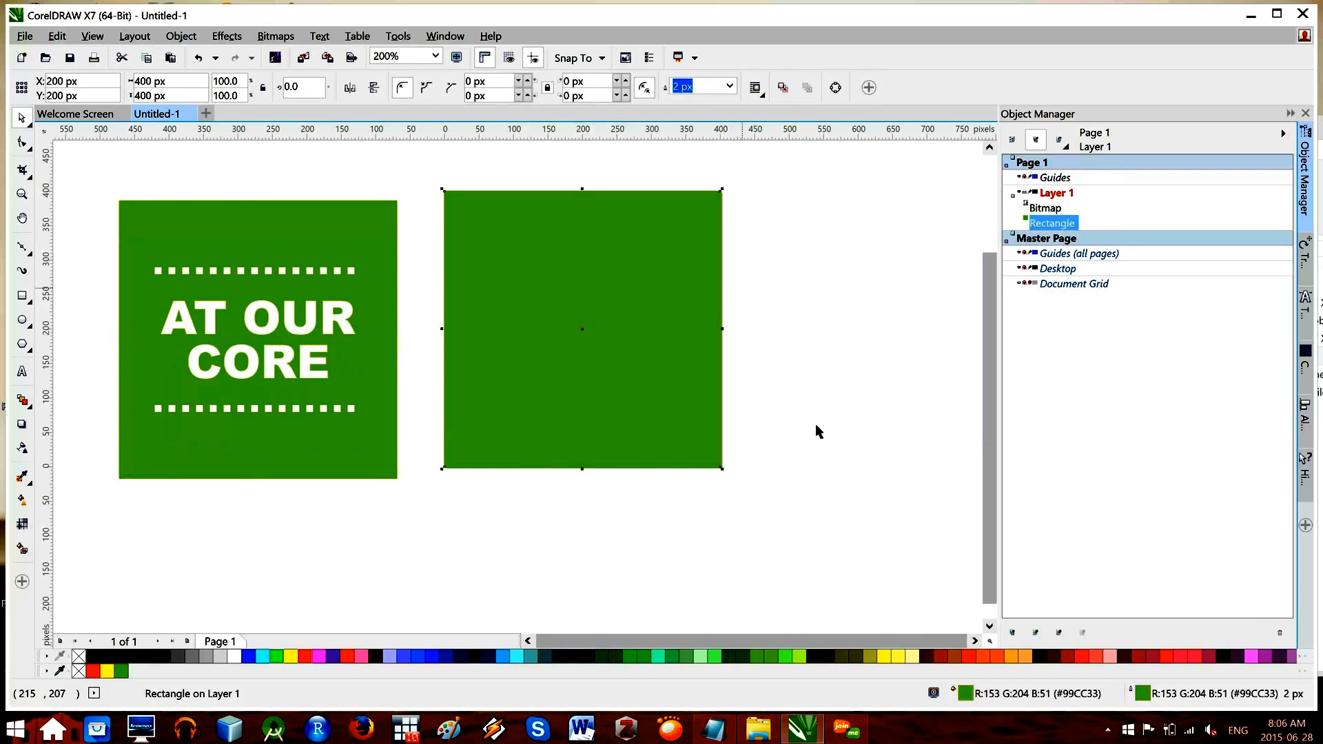
pyautogui.click(186, 584)
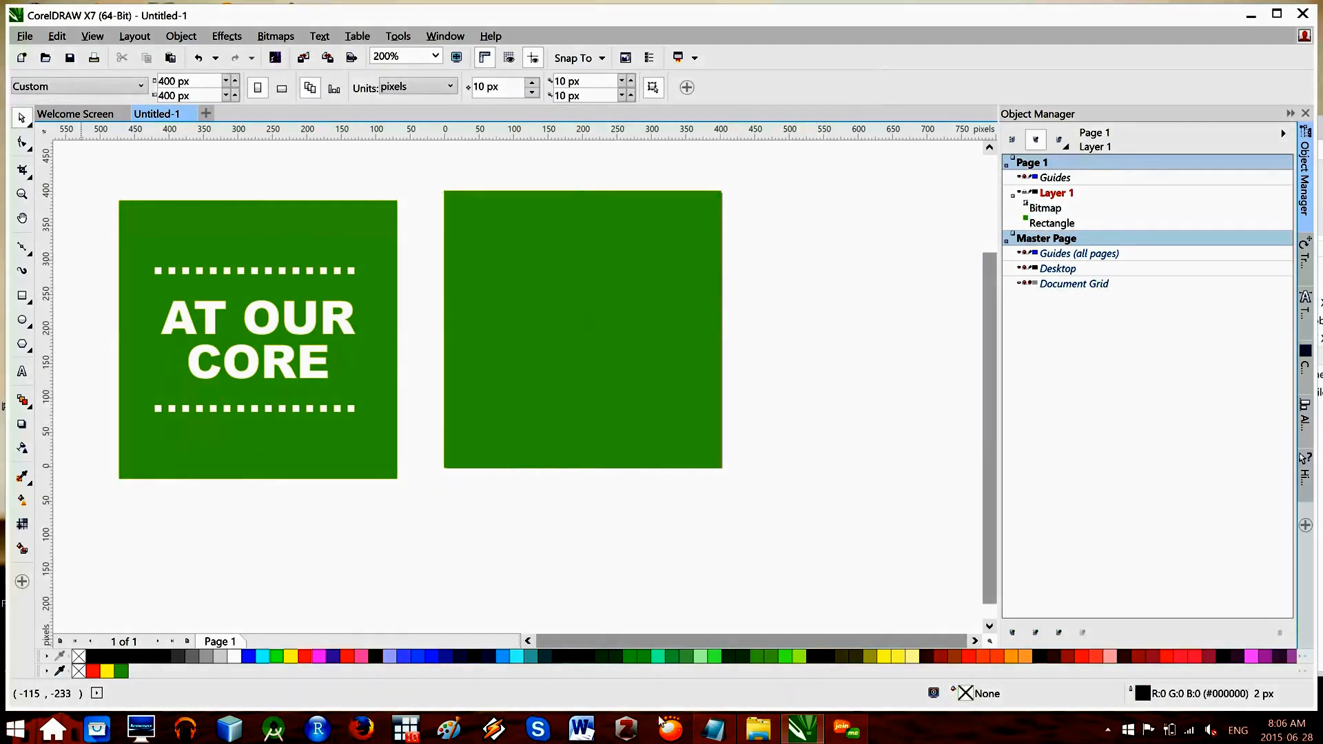
# Step: Switch to Notepad to review the basic tools listed in the class objectives, from the Pick tool to the Text tool, and return to CorelDRAW
pyautogui.click(715, 732)
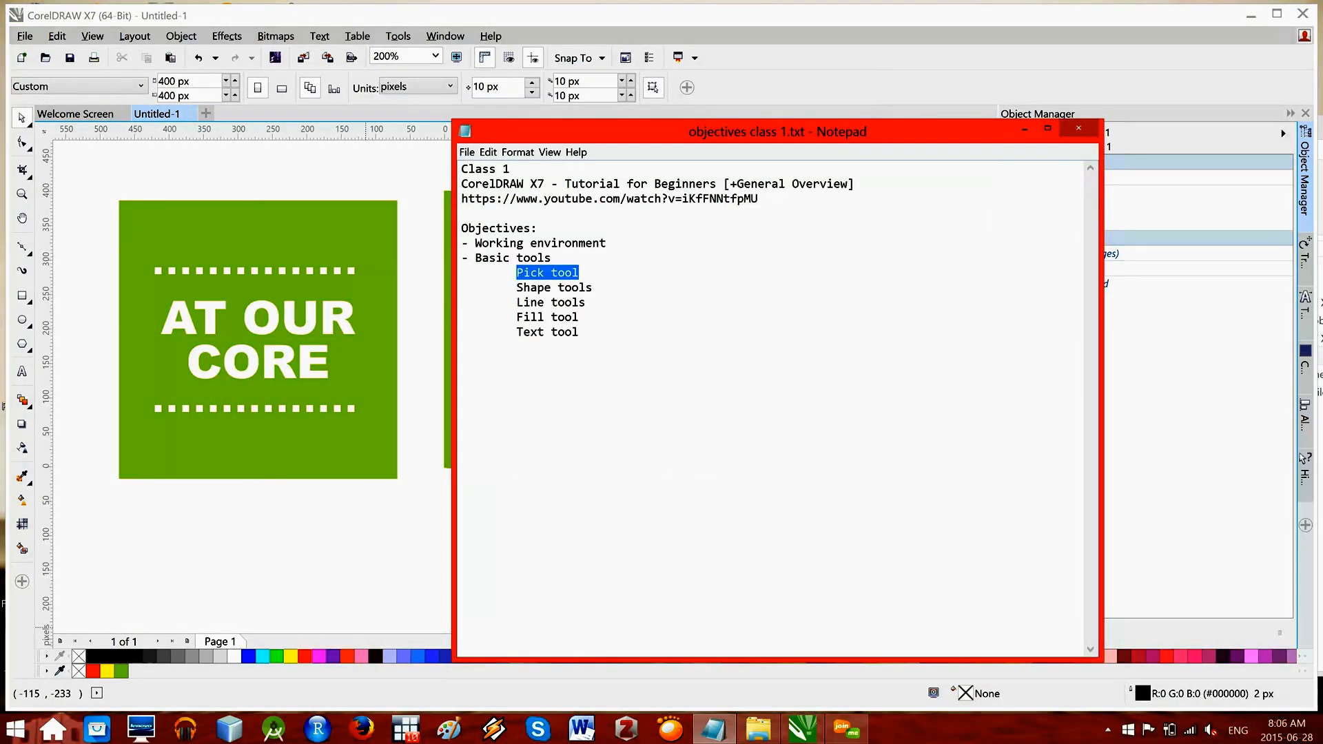
pyautogui.moveTo(521, 273); pyautogui.dragTo(573, 273)
pyautogui.click(518, 288)
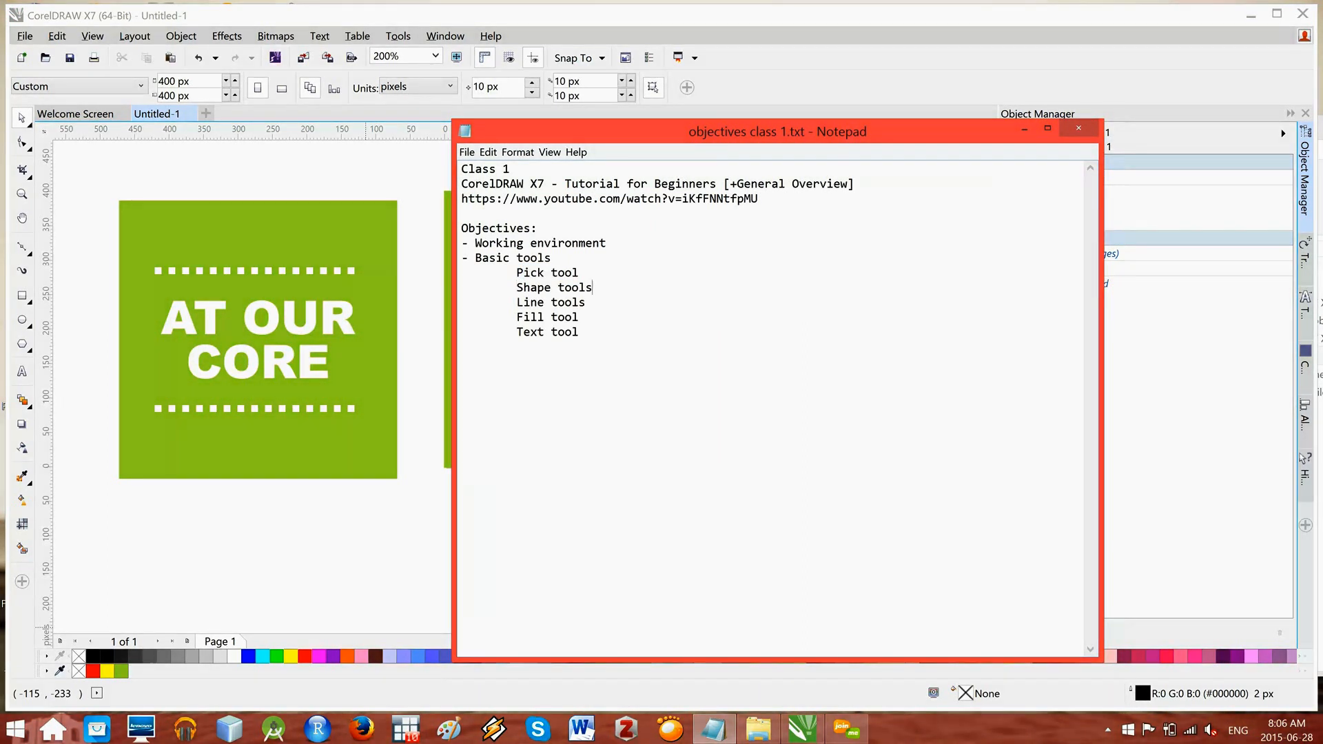
pyautogui.moveTo(516, 317); pyautogui.dragTo(585, 302)
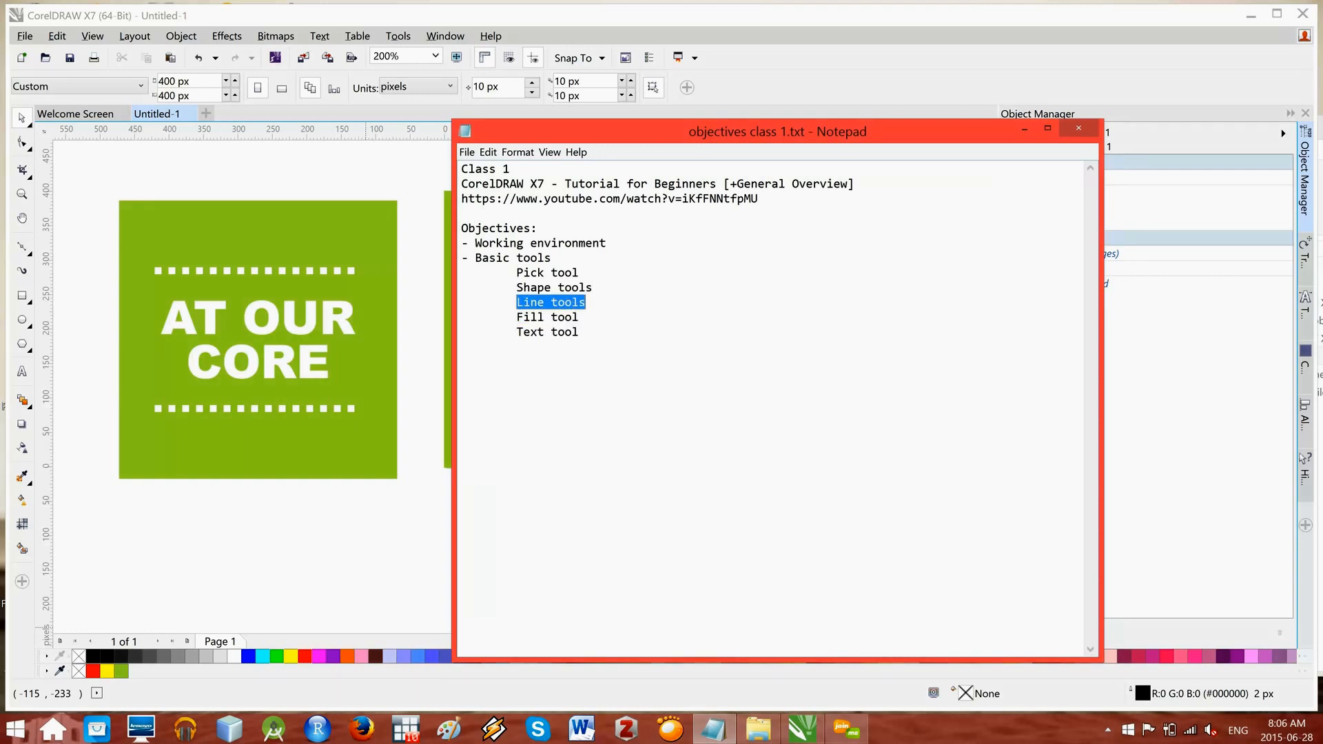
pyautogui.moveTo(516, 331); pyautogui.dragTo(579, 332)
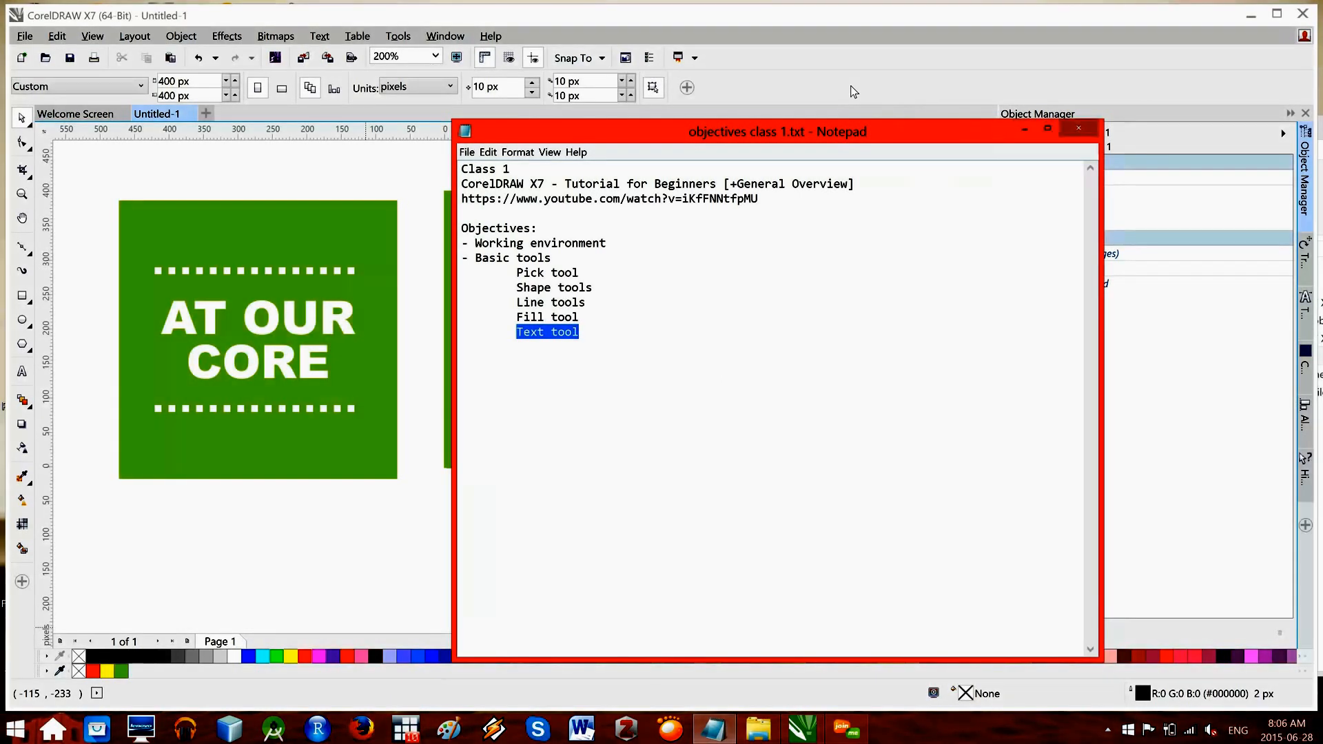
pyautogui.click(1025, 129)
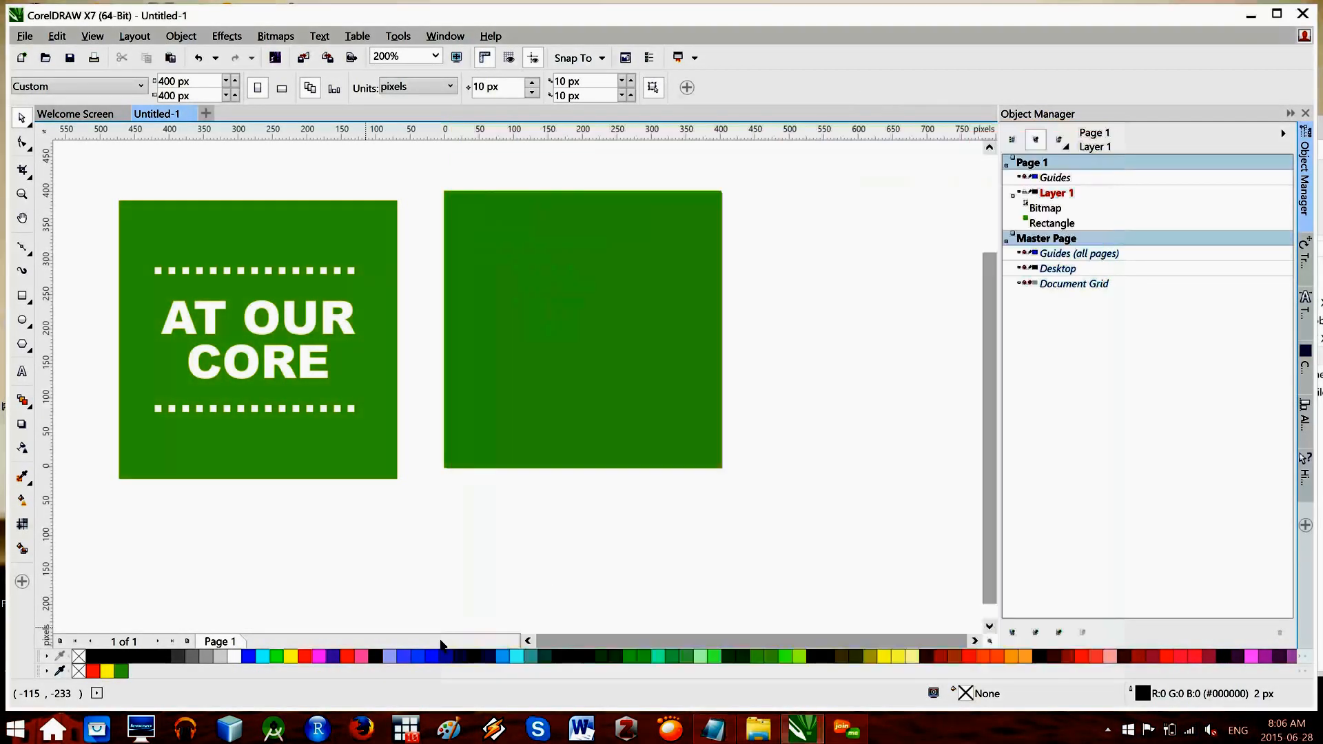
# Step: Review the available line-drawing tools and display the tool hints in place of the object list
pyautogui.click(30, 256)
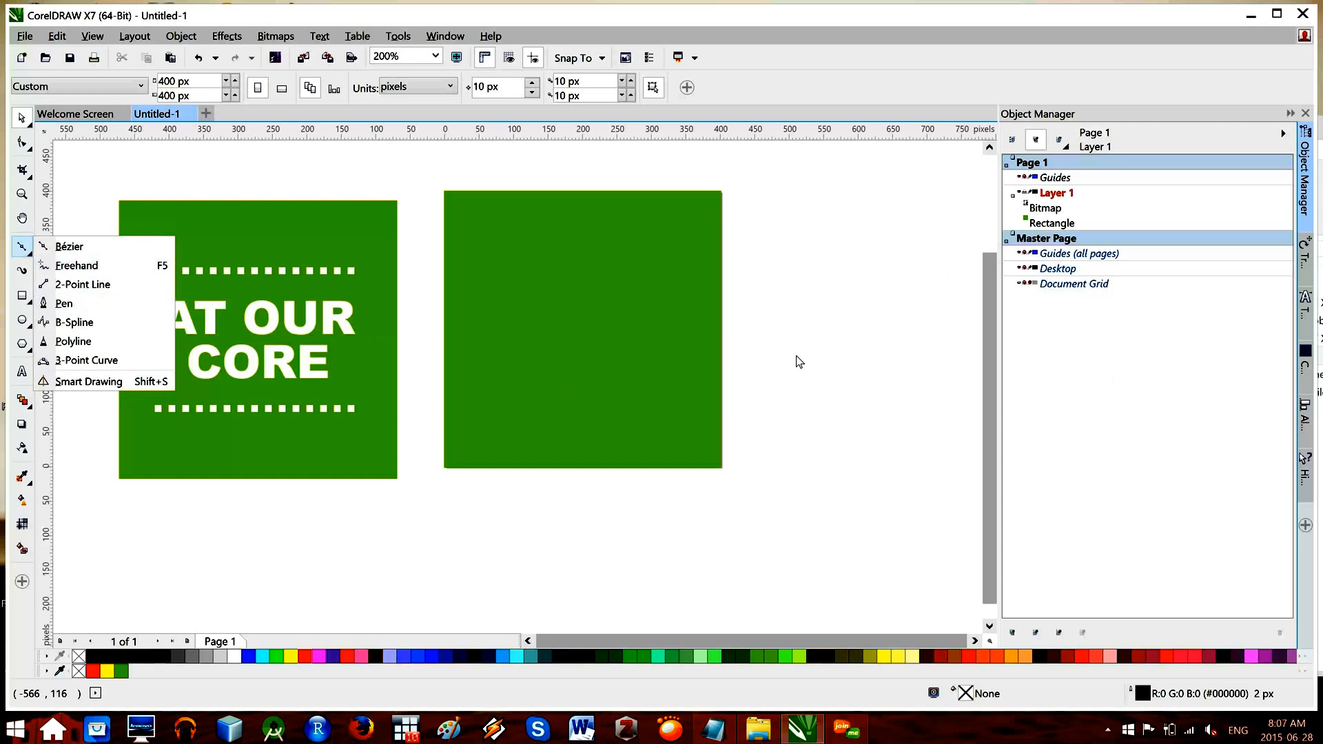
pyautogui.click(811, 364)
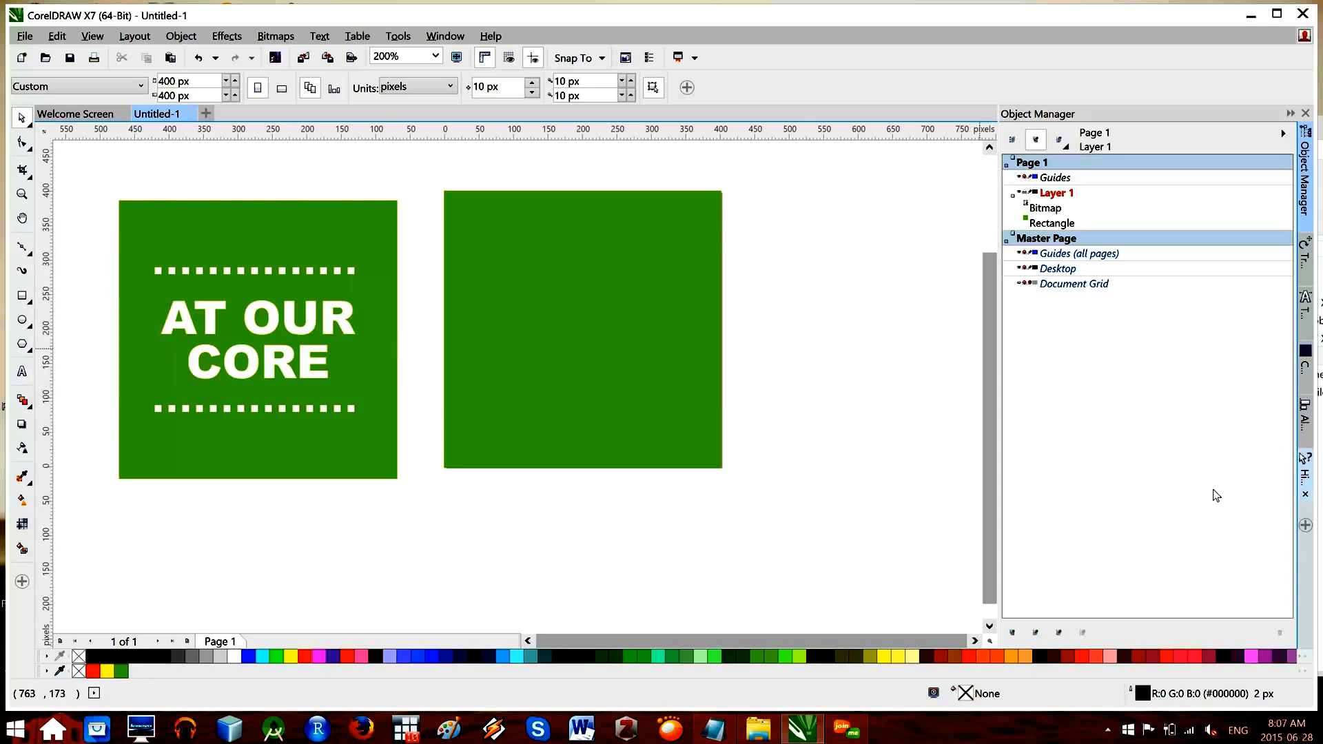
pyautogui.click(1309, 481)
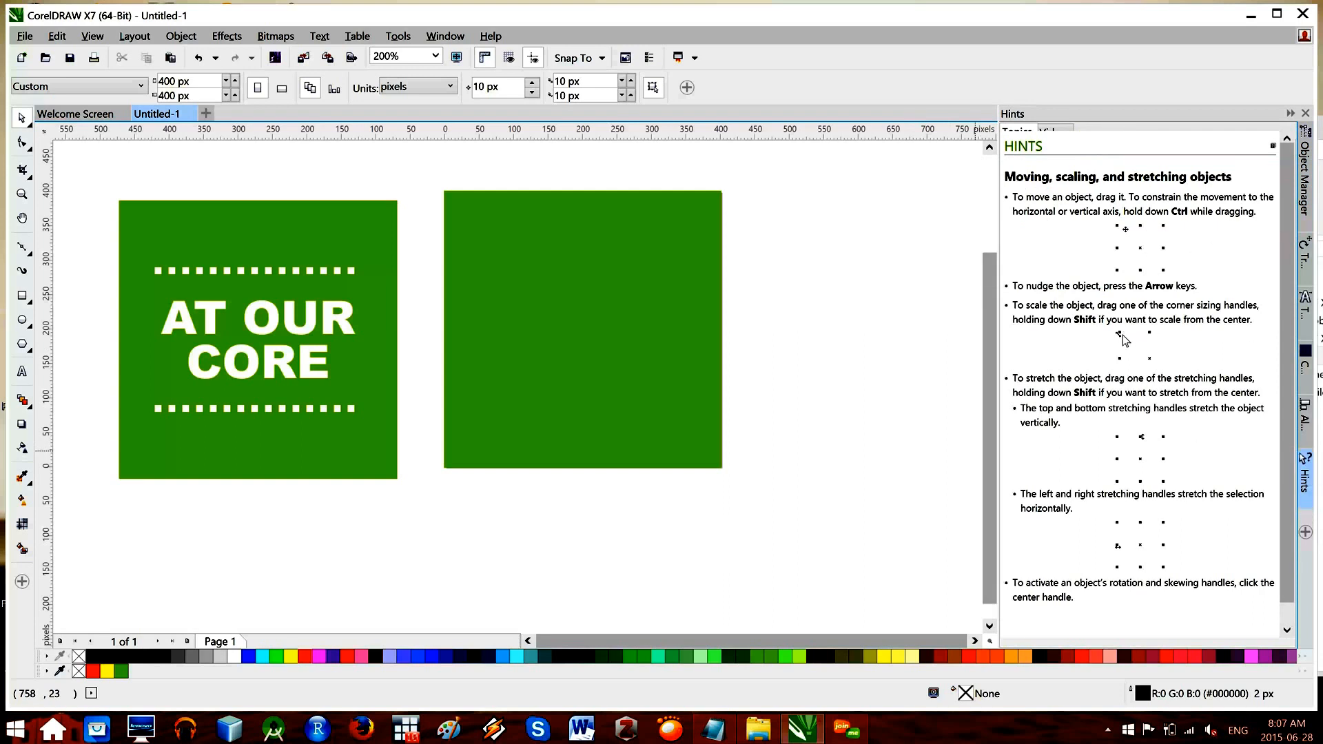
# Step: Draw a looping Freehand curve about 119 × 176 px over the green square's left half and set its outline width to 8 px
pyautogui.click(34, 261)
pyautogui.click(67, 267)
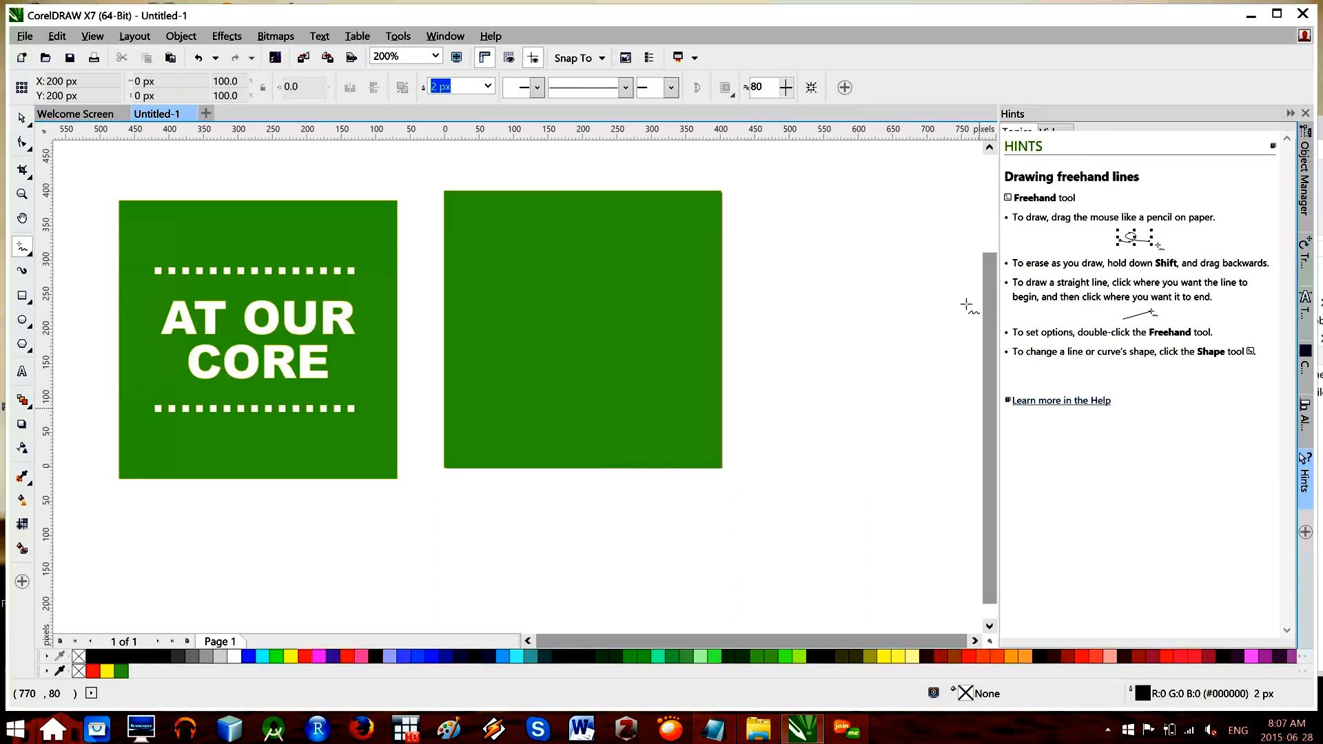
pyautogui.moveTo(475, 361)
pyautogui.mouseDown()
pyautogui.moveTo(476, 281)
pyautogui.moveTo(496, 306)
pyautogui.moveTo(503, 292)
pyautogui.moveTo(503, 315)
pyautogui.moveTo(463, 330)
pyautogui.moveTo(474, 378)
pyautogui.moveTo(541, 372)
pyautogui.mouseUp()
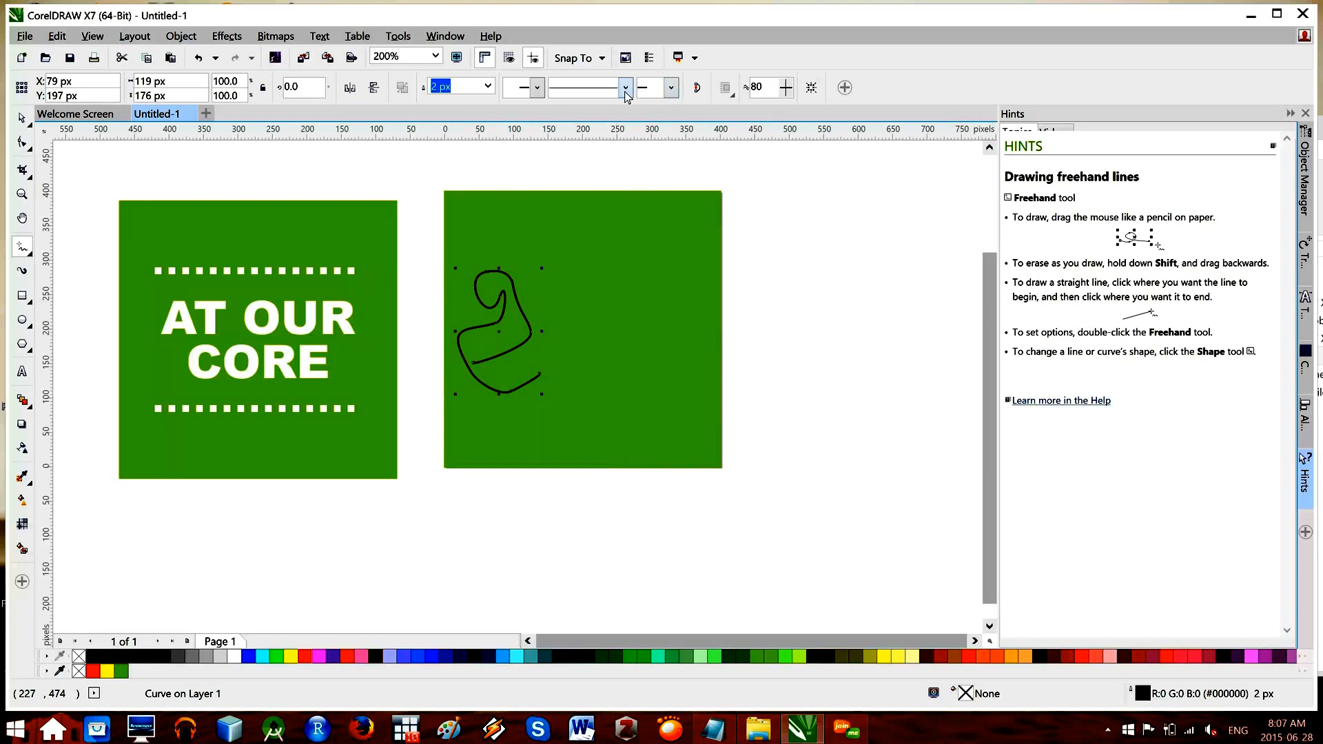
pyautogui.click(488, 86)
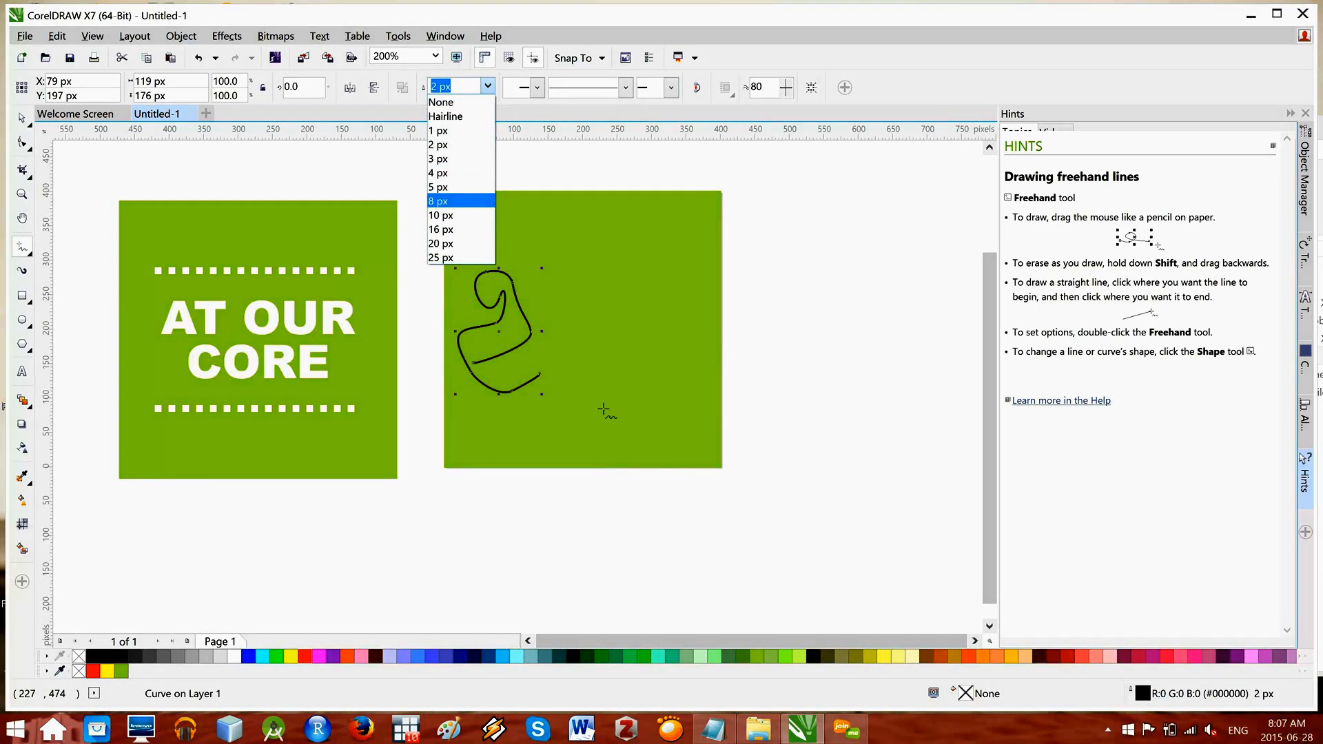
pyautogui.click(455, 201)
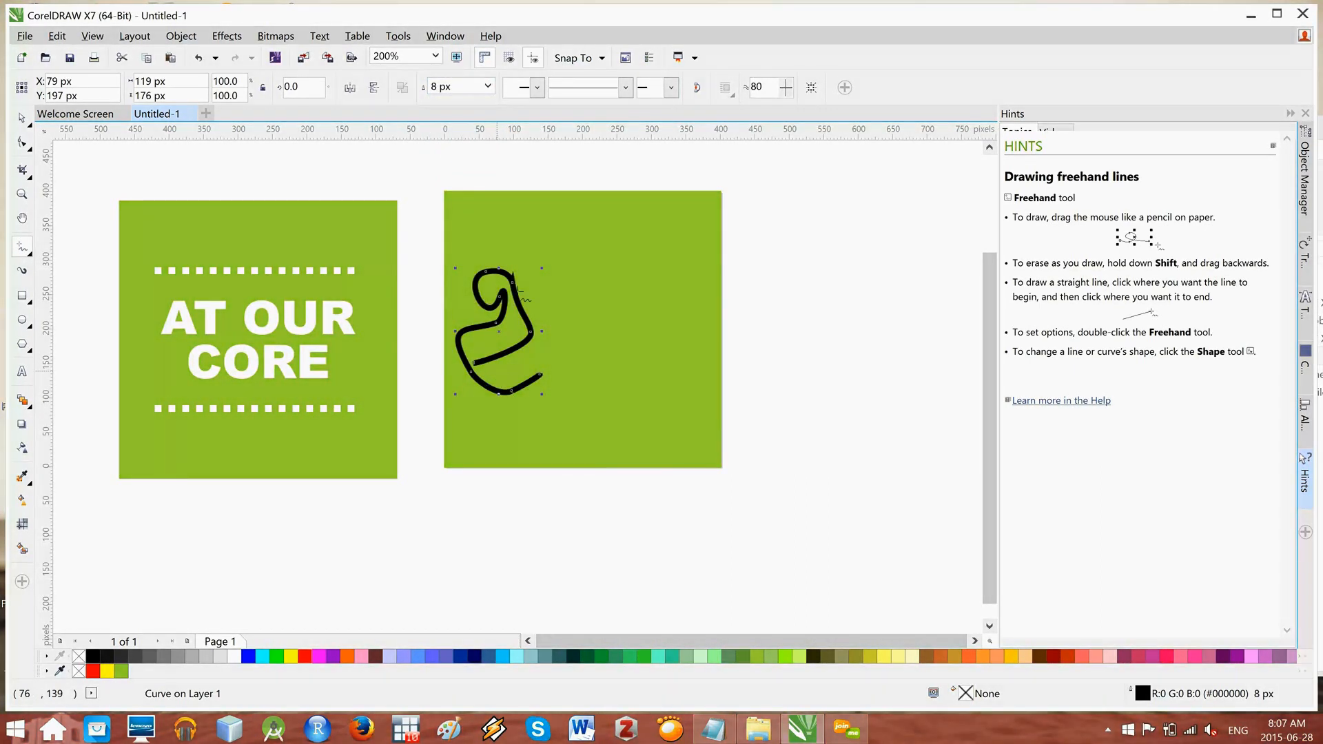
# Step: Try a dash-dot line style and a tightly dotted line style on the freehand curve
pyautogui.click(625, 88)
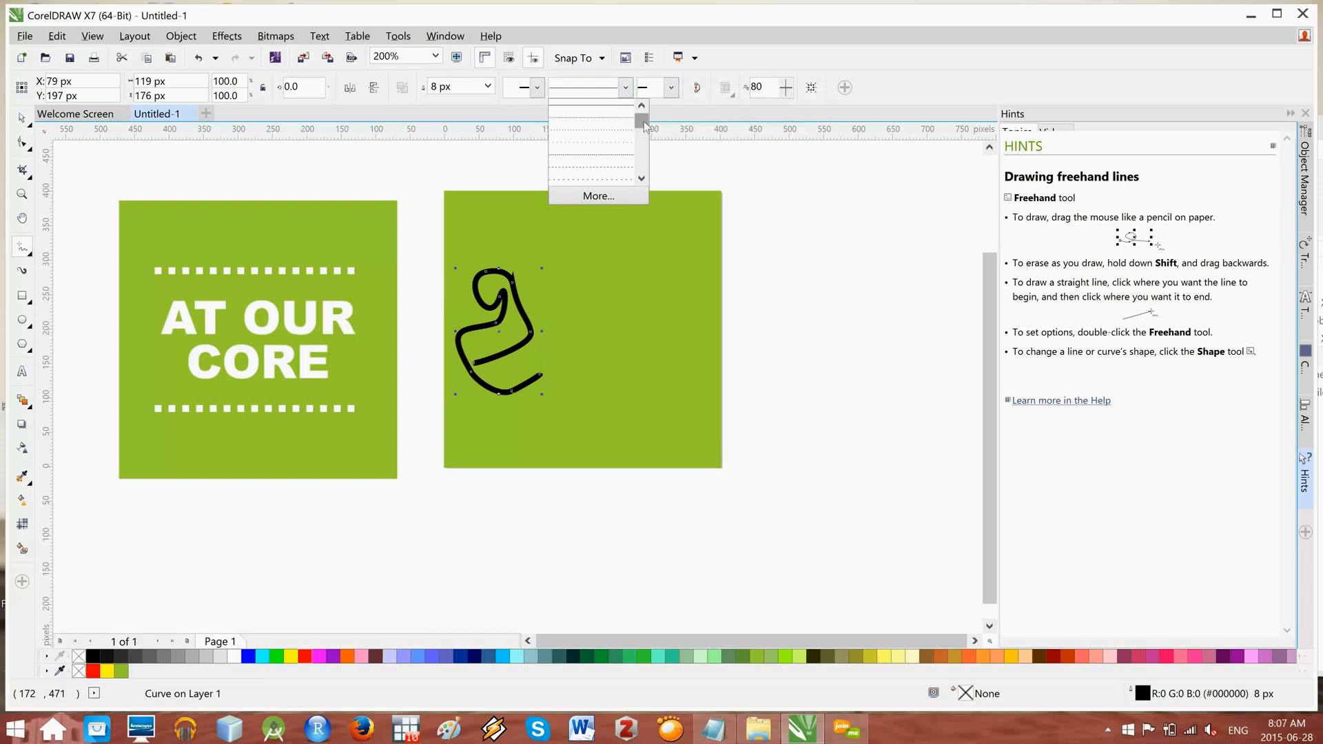
pyautogui.moveTo(644, 122); pyautogui.dragTo(633, 148)
pyautogui.scroll(-2, 613, 140)
pyautogui.click(615, 140)
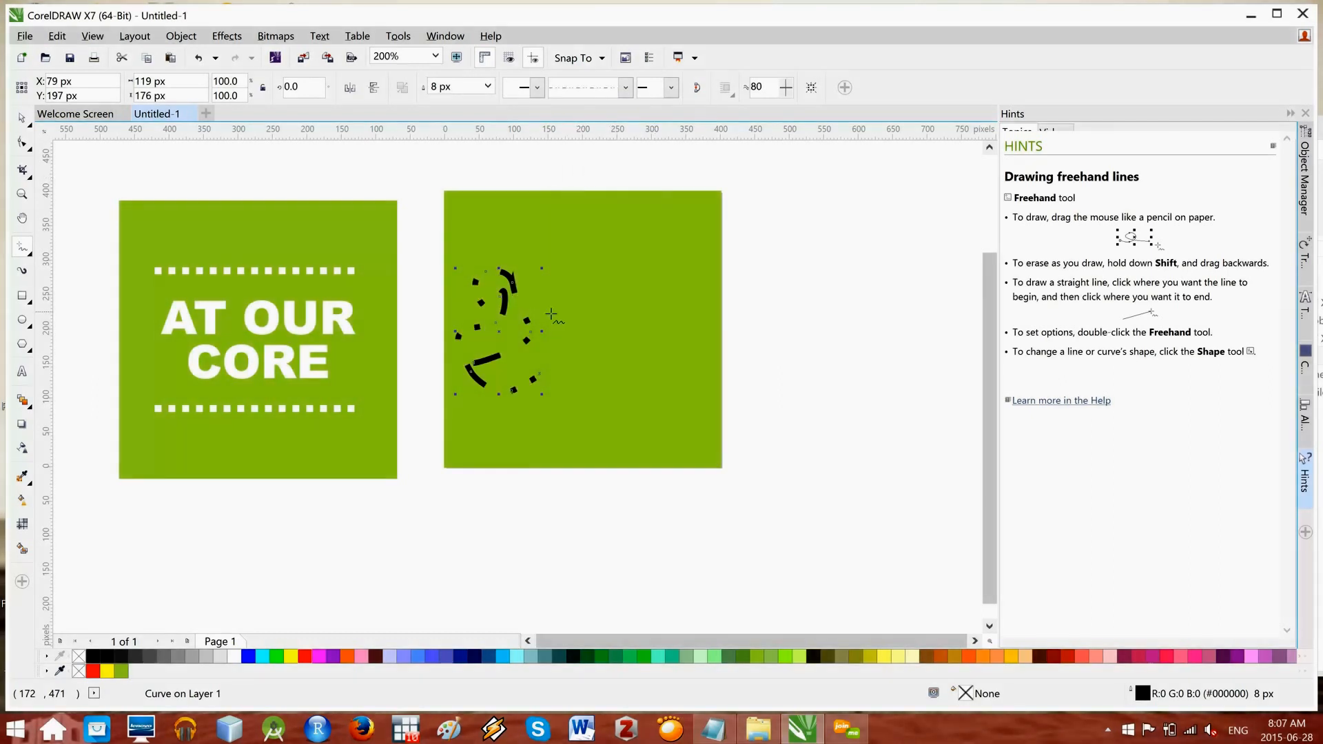
pyautogui.click(627, 89)
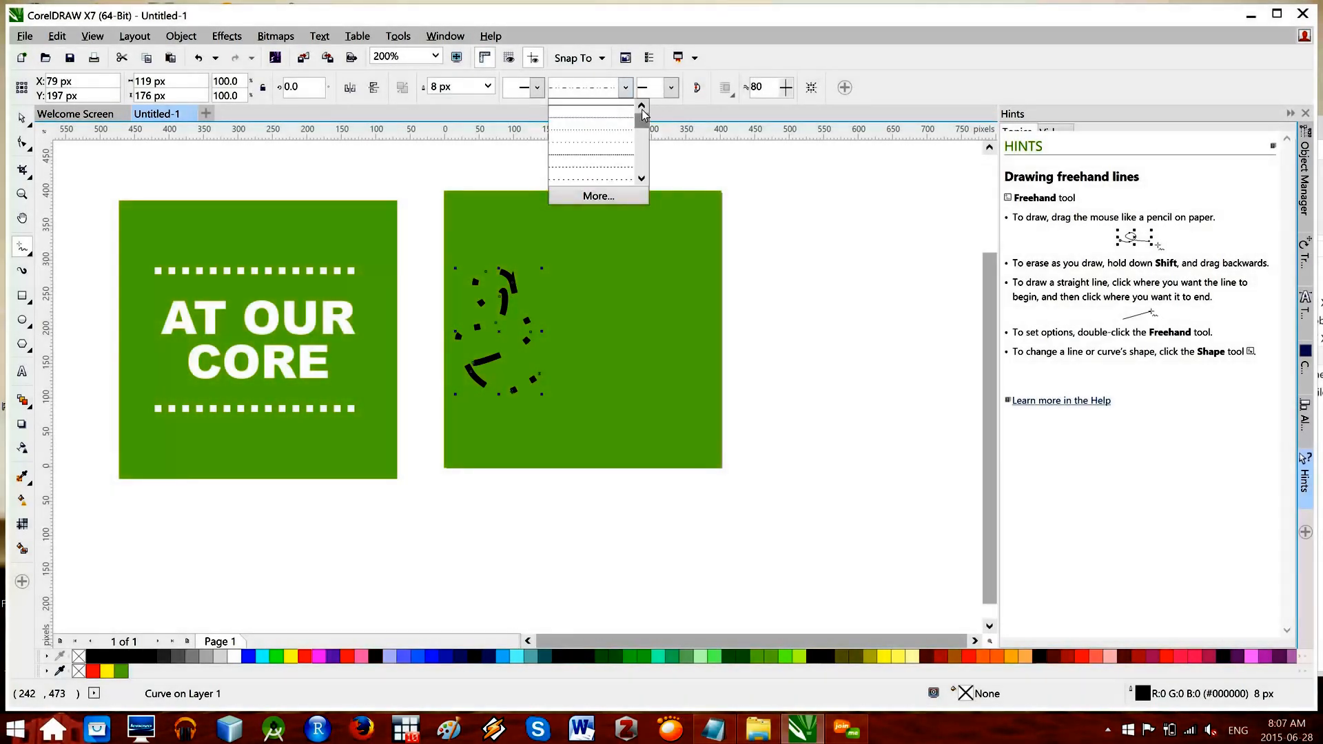
pyautogui.click(617, 117)
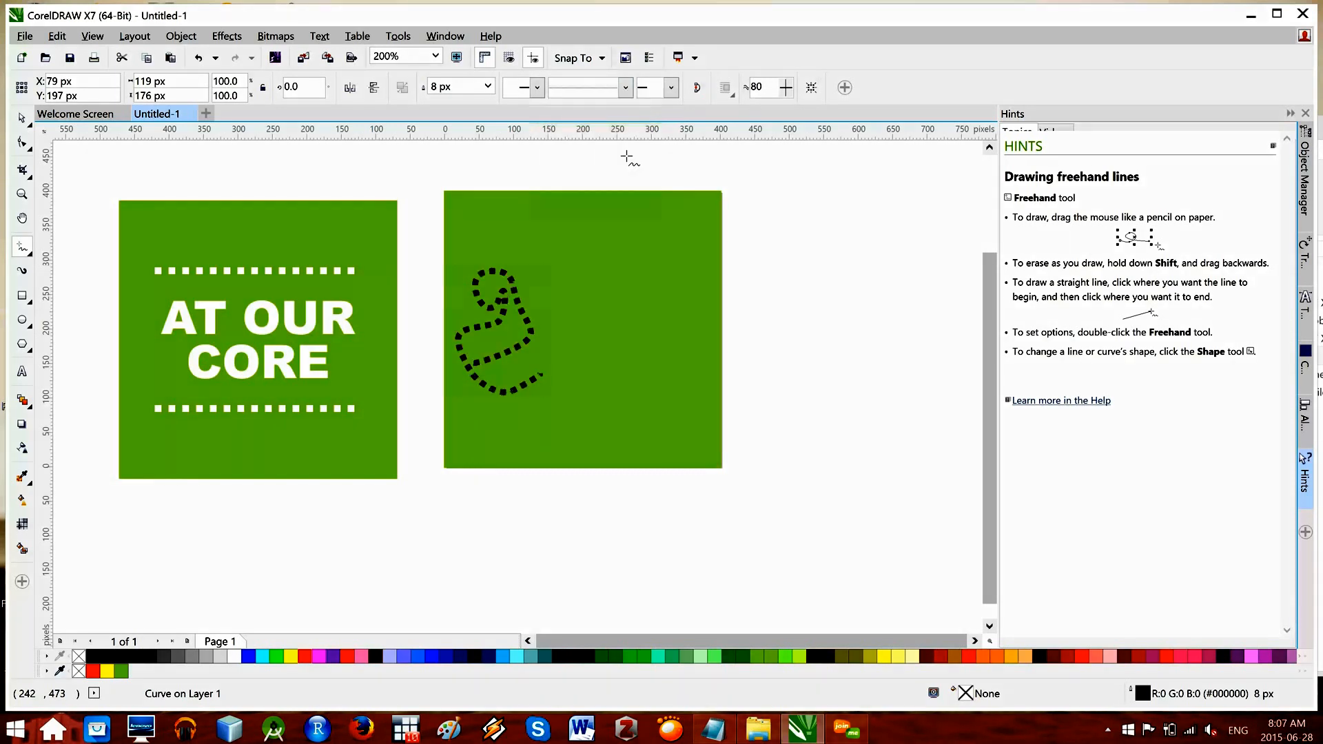
# Step: Set the freehand curve's outline width to 2 px and apply a short-dashed line style
pyautogui.click(490, 88)
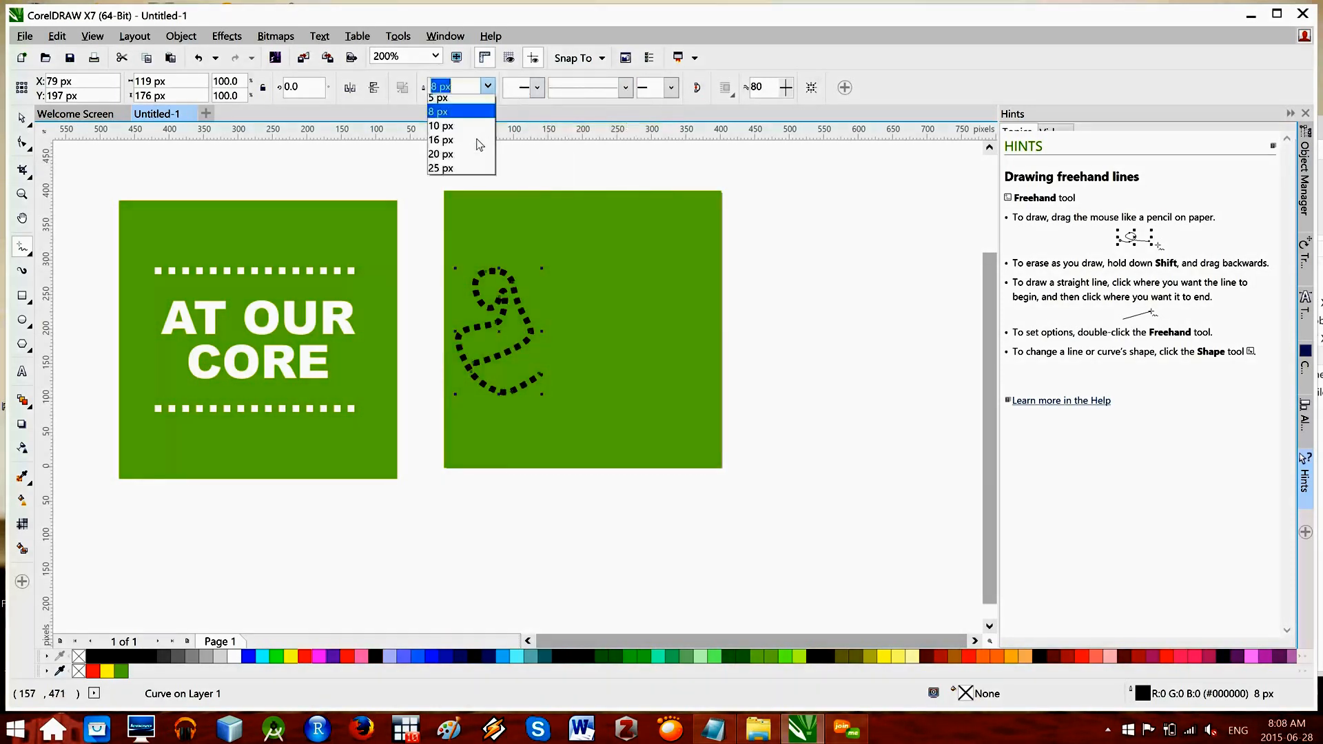
pyautogui.click(499, 145)
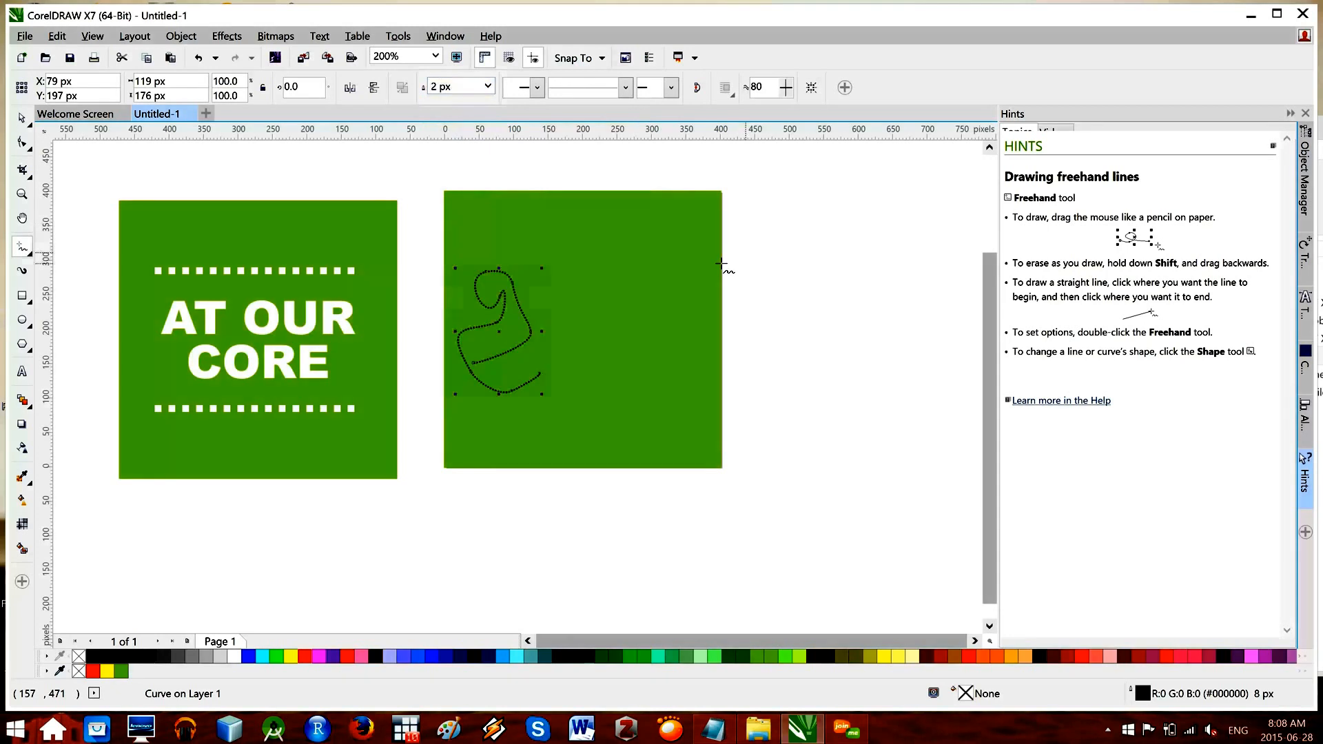
pyautogui.click(625, 88)
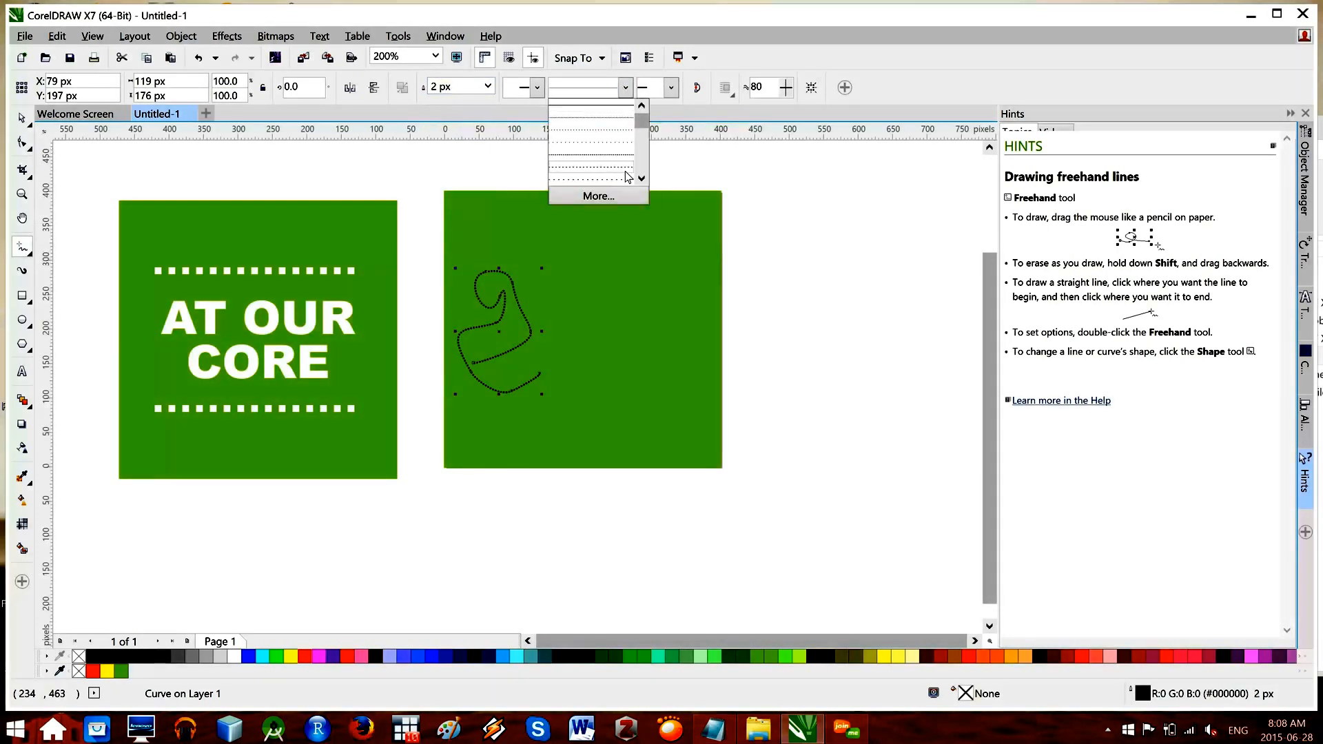
pyautogui.click(623, 174)
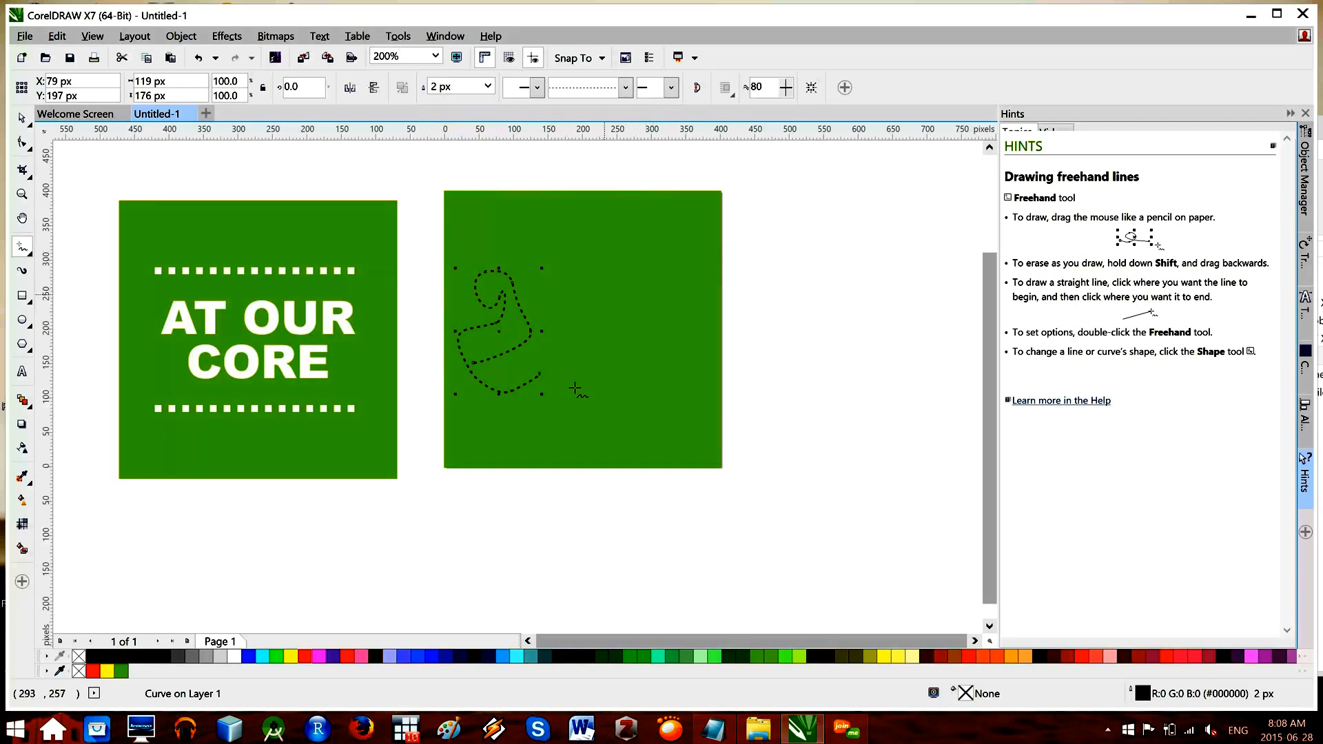
# Step: Try Arrowhead 4 at the start of the freehand curve and restore the plain start
pyautogui.click(536, 88)
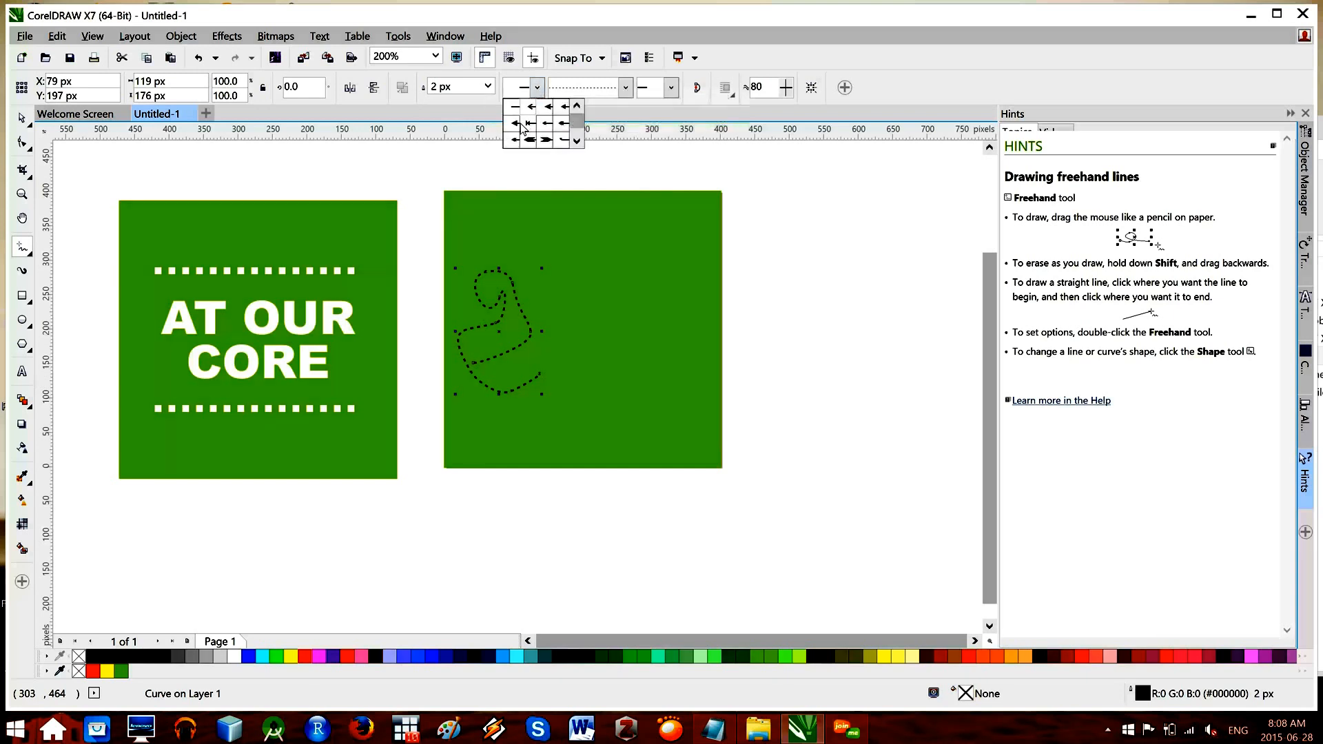
pyautogui.click(516, 126)
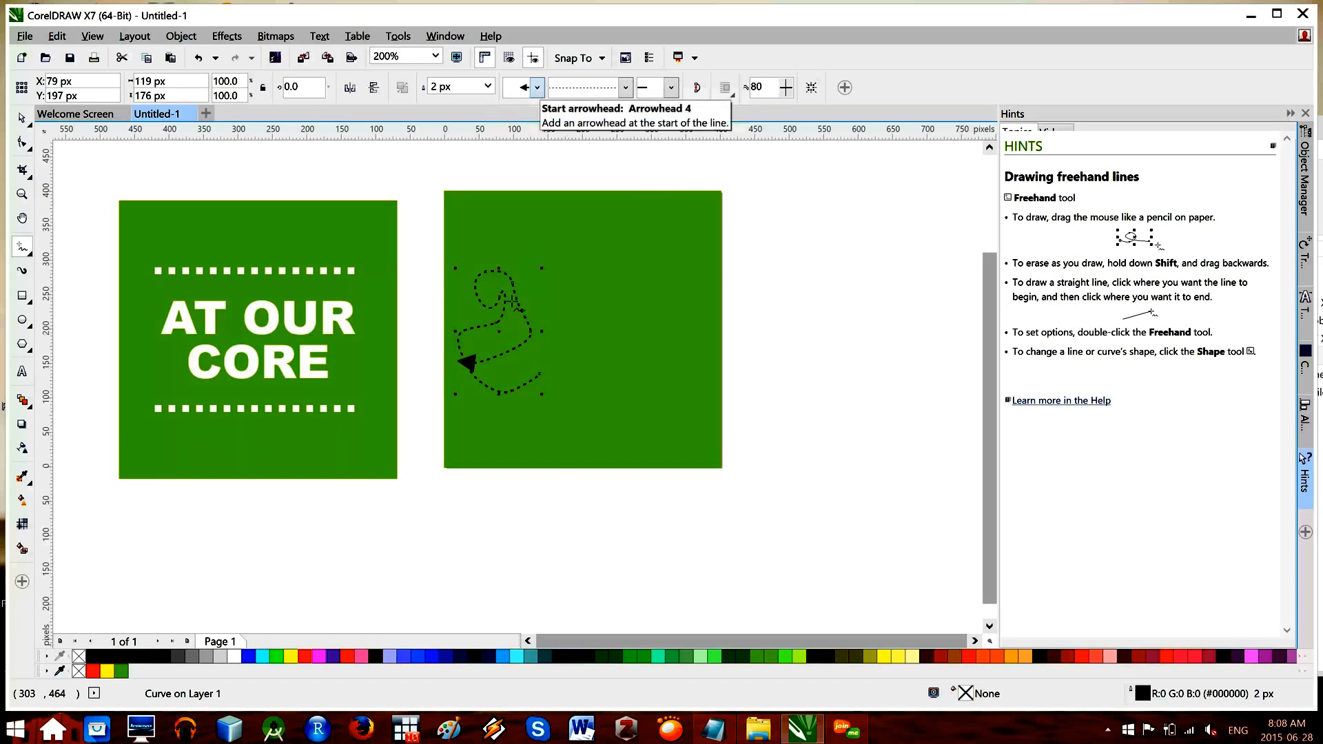
pyautogui.click(538, 90)
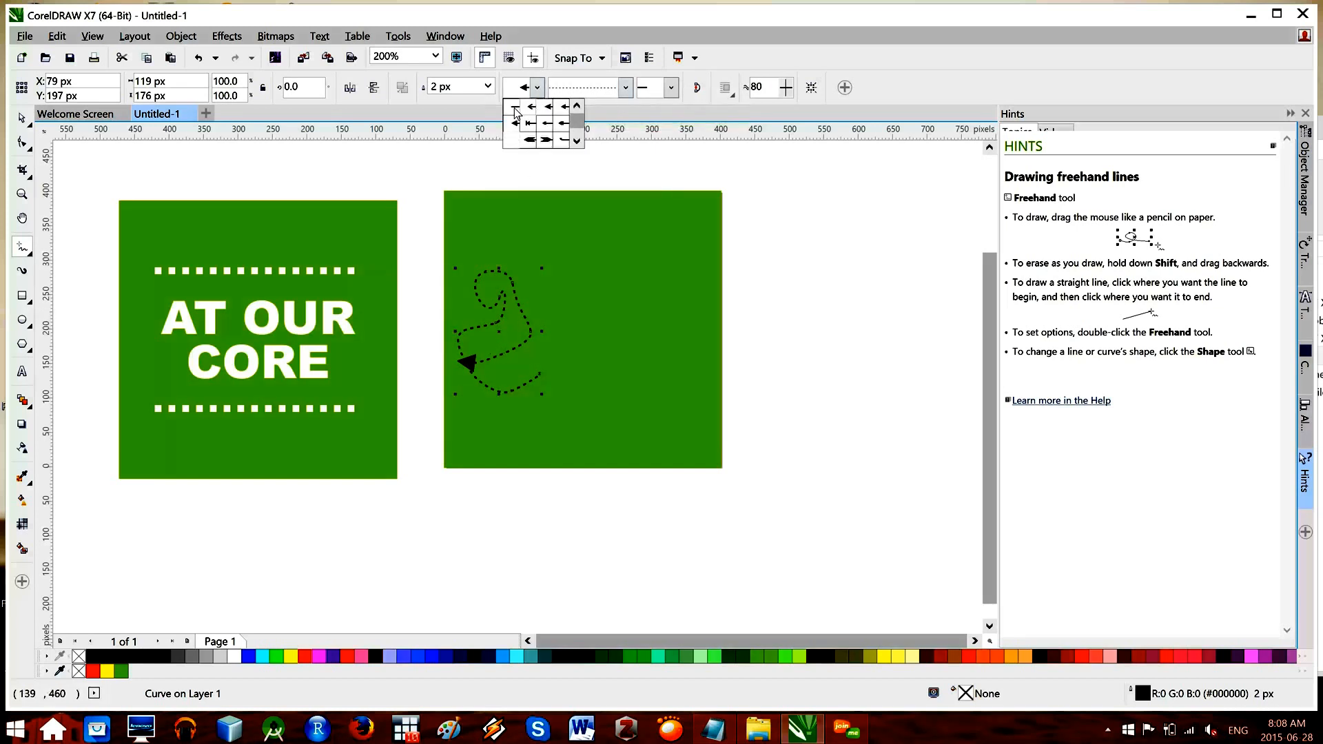
pyautogui.click(515, 106)
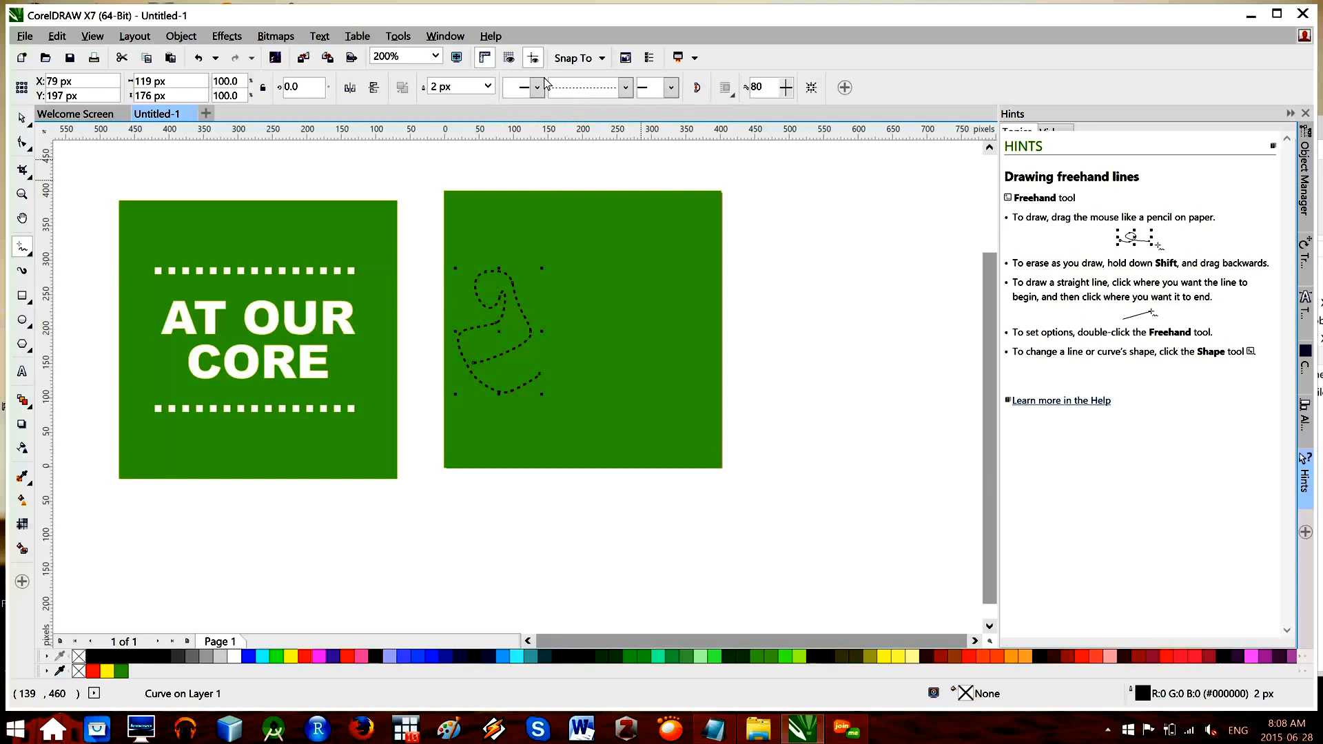
# Step: Try different arrowheads at the end of the freehand curve, finishing with the multiple-chevron shape
pyautogui.click(672, 92)
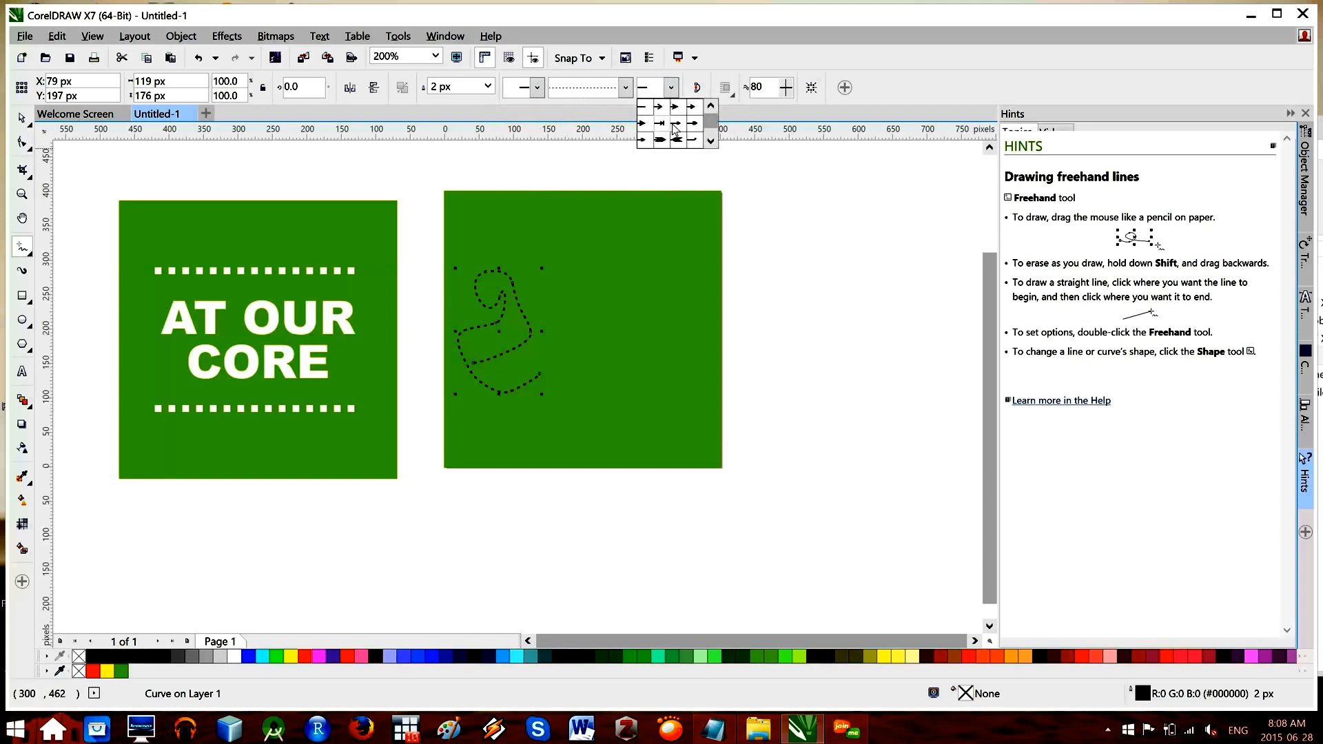
pyautogui.click(675, 131)
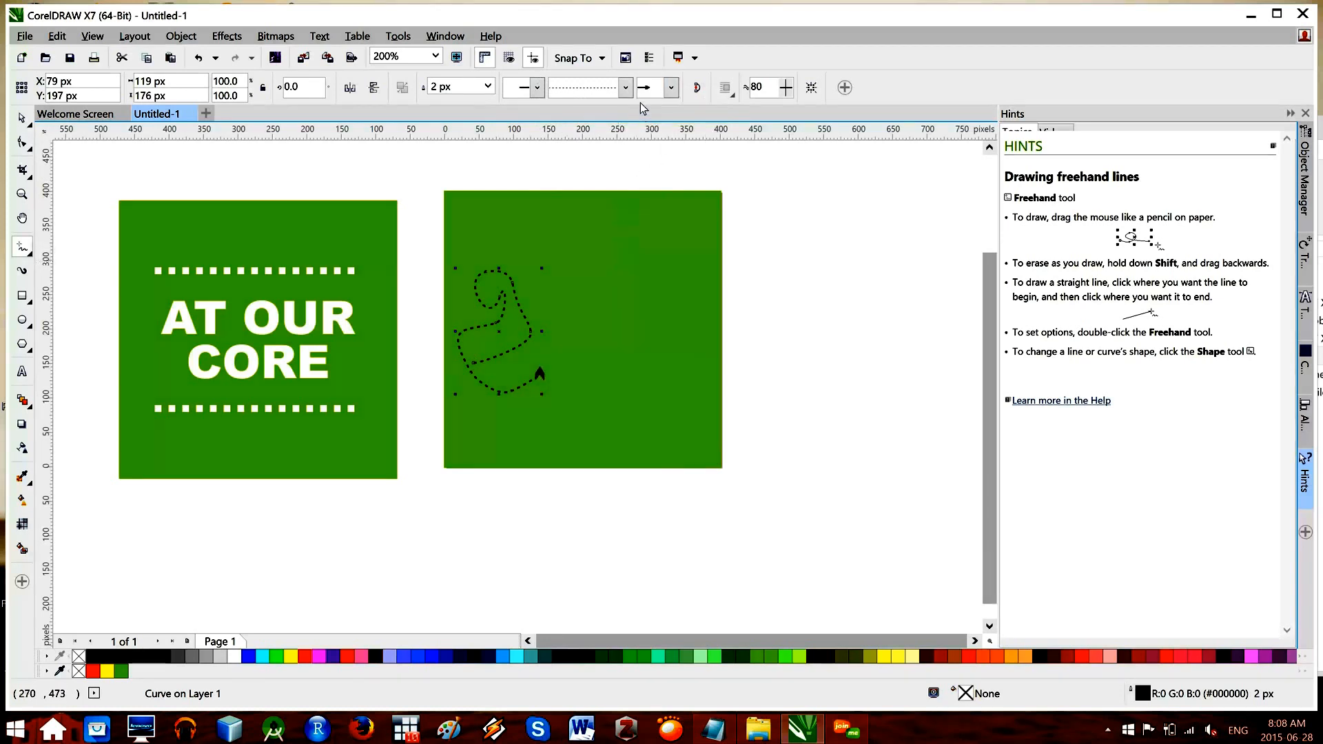
pyautogui.click(671, 88)
pyautogui.click(682, 142)
pyautogui.click(670, 88)
pyautogui.click(710, 141)
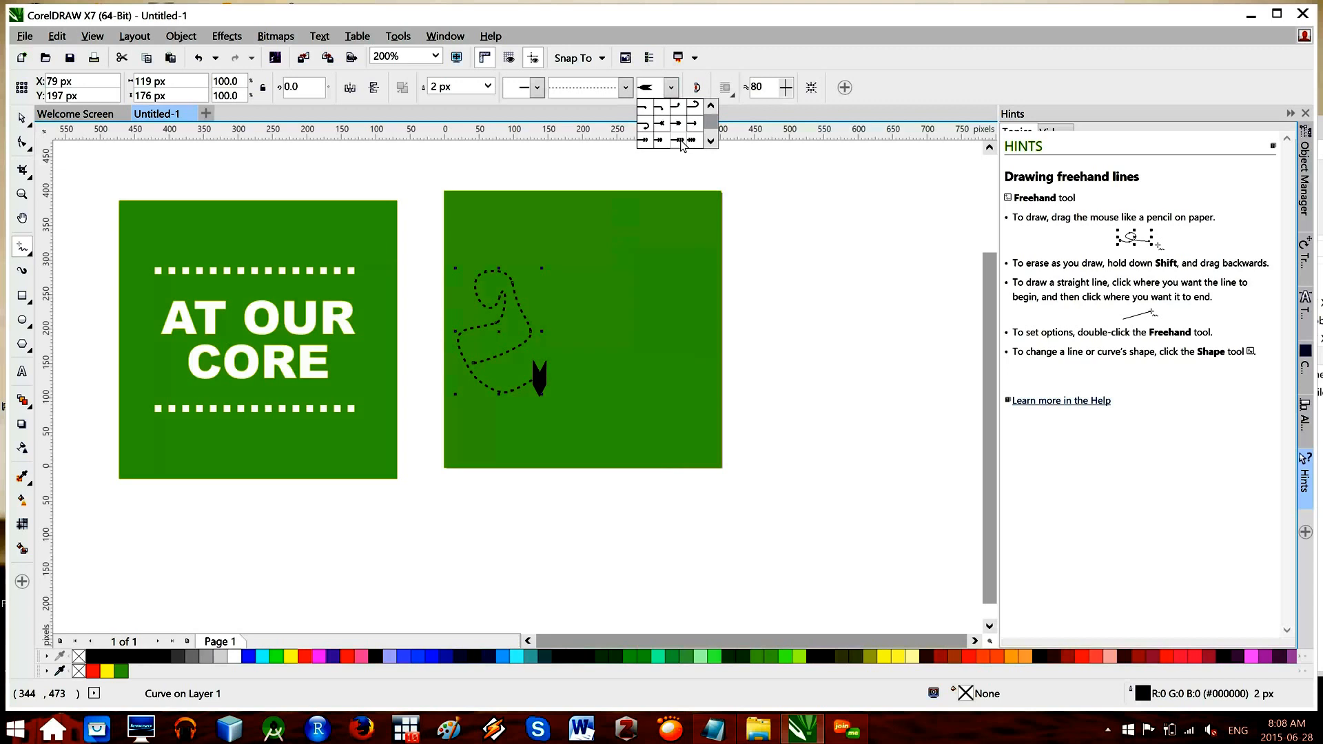
pyautogui.click(680, 140)
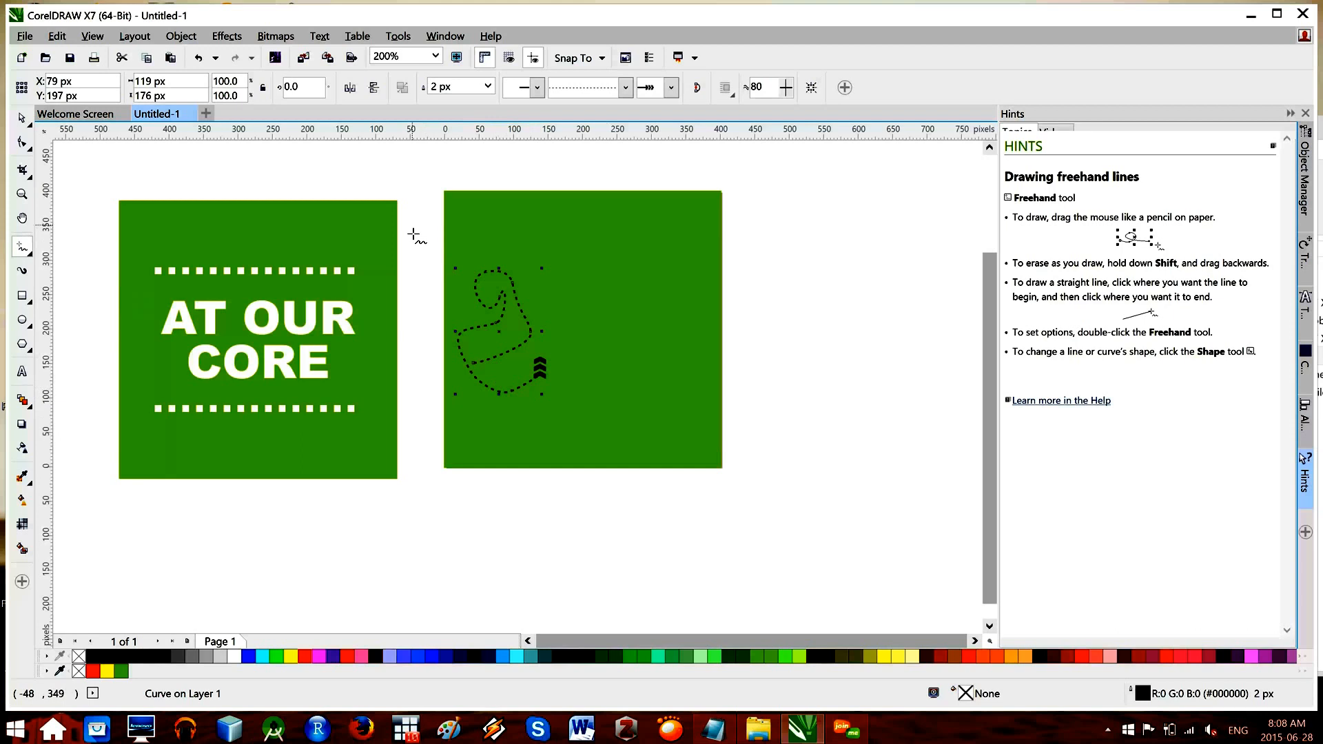
# Step: Move the dashed freehand curve sideways toward the green square's middle, to about X 169 px, Y 202 px
pyautogui.click(22, 117)
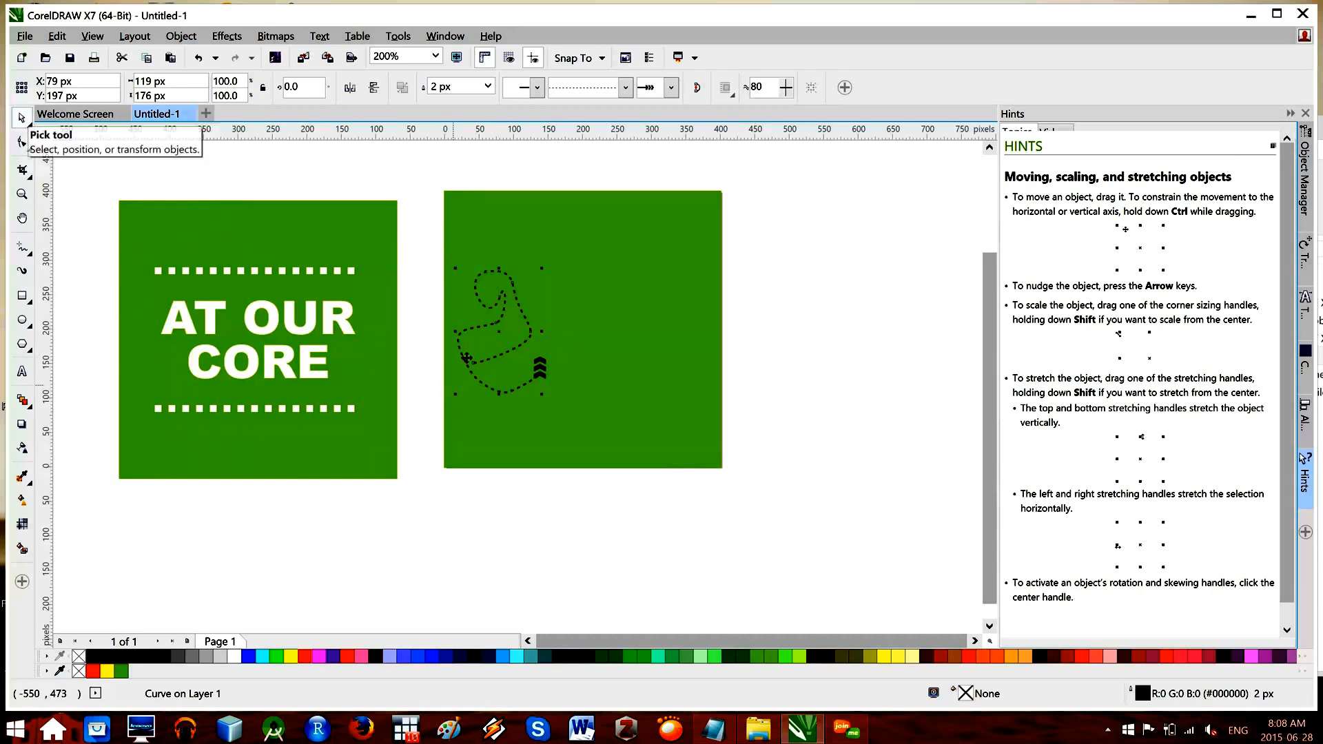
pyautogui.moveTo(473, 368); pyautogui.dragTo(534, 366)
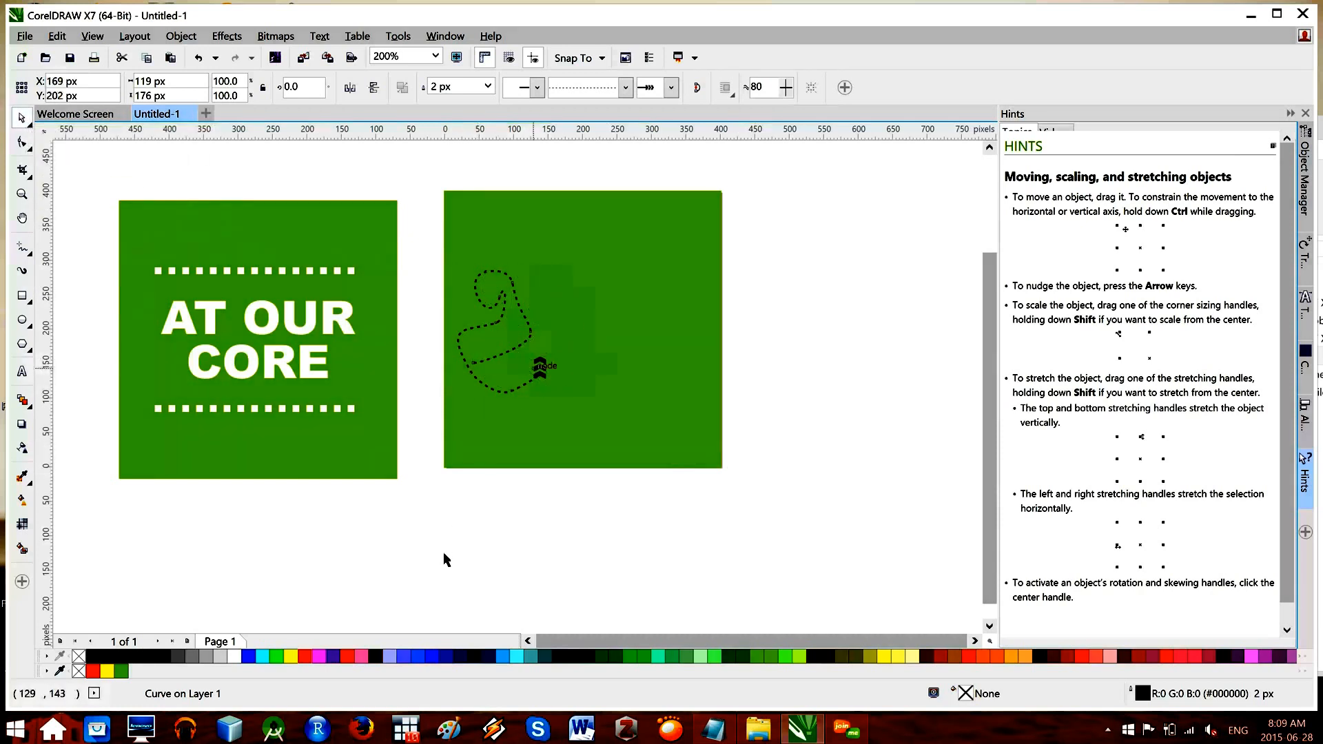
# Step: Give the dashed freehand curve a white outline and a white fill, then clear the selection
pyautogui.rightClick(235, 658)
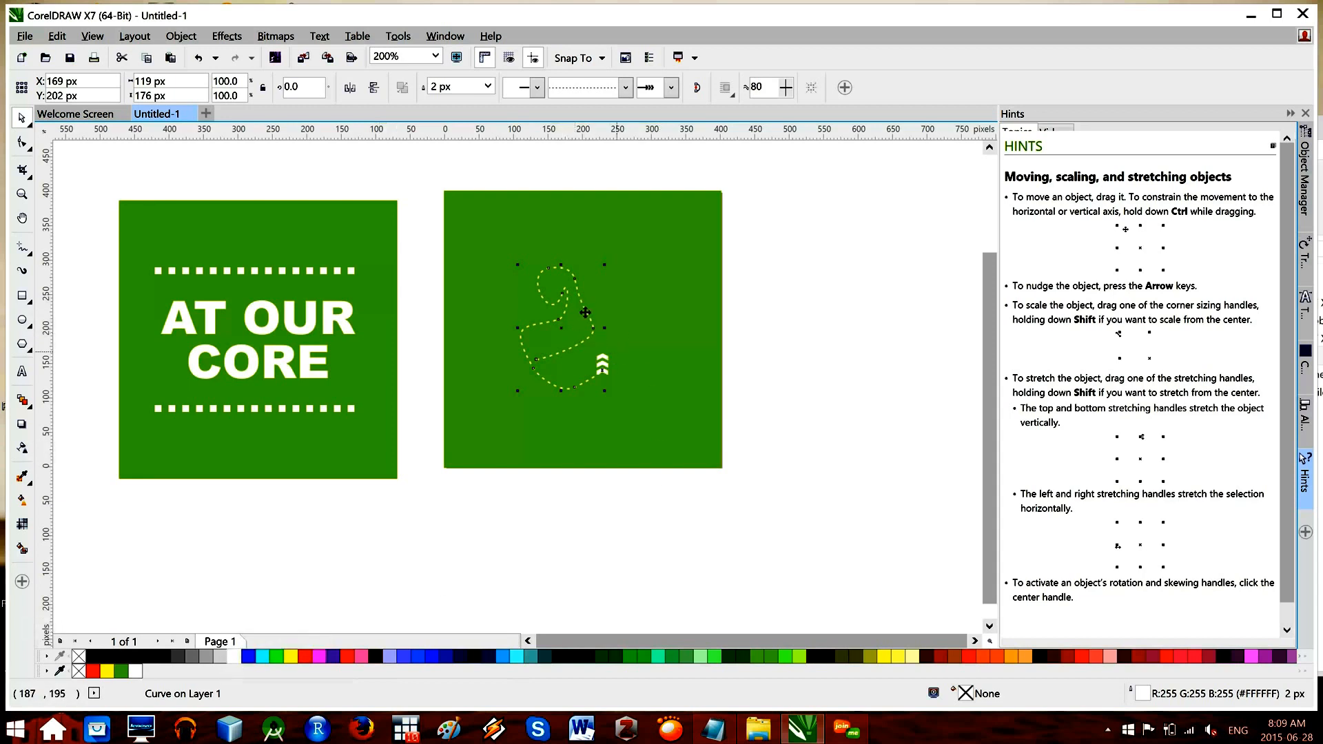
pyautogui.click(237, 656)
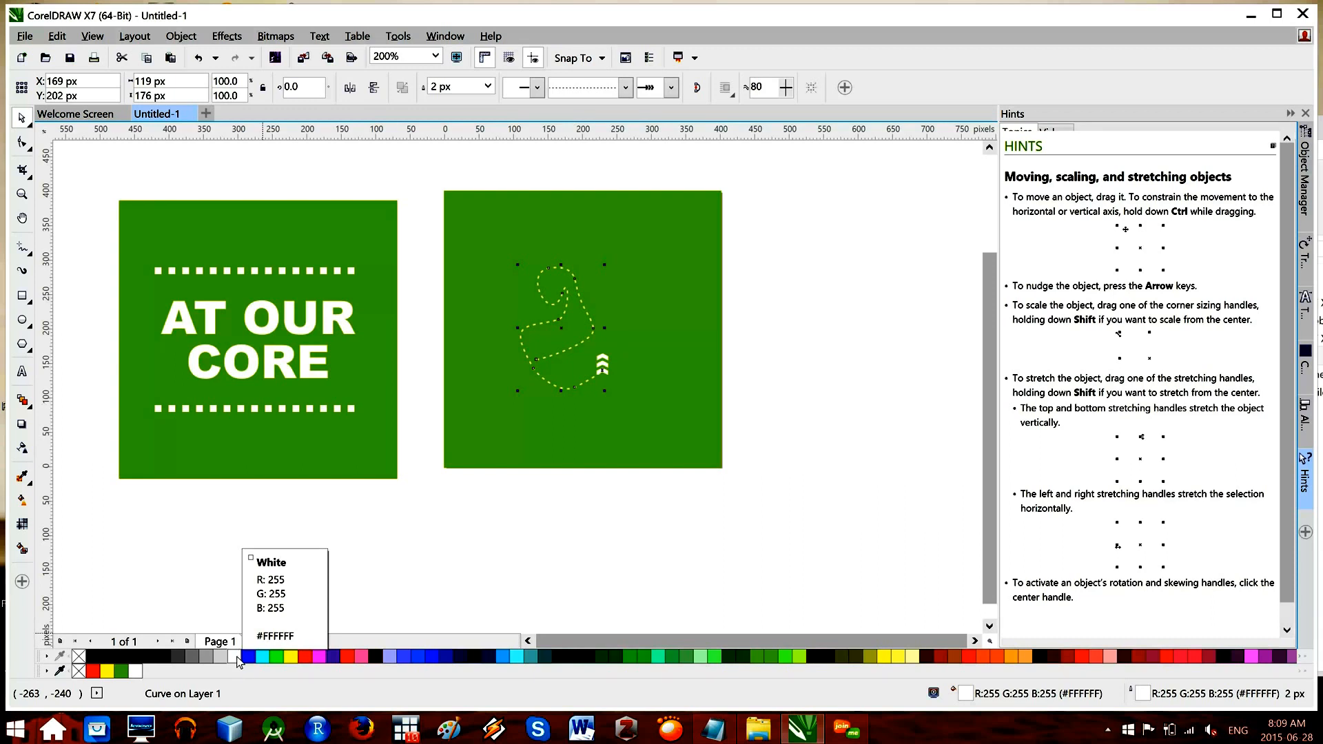
pyautogui.click(496, 528)
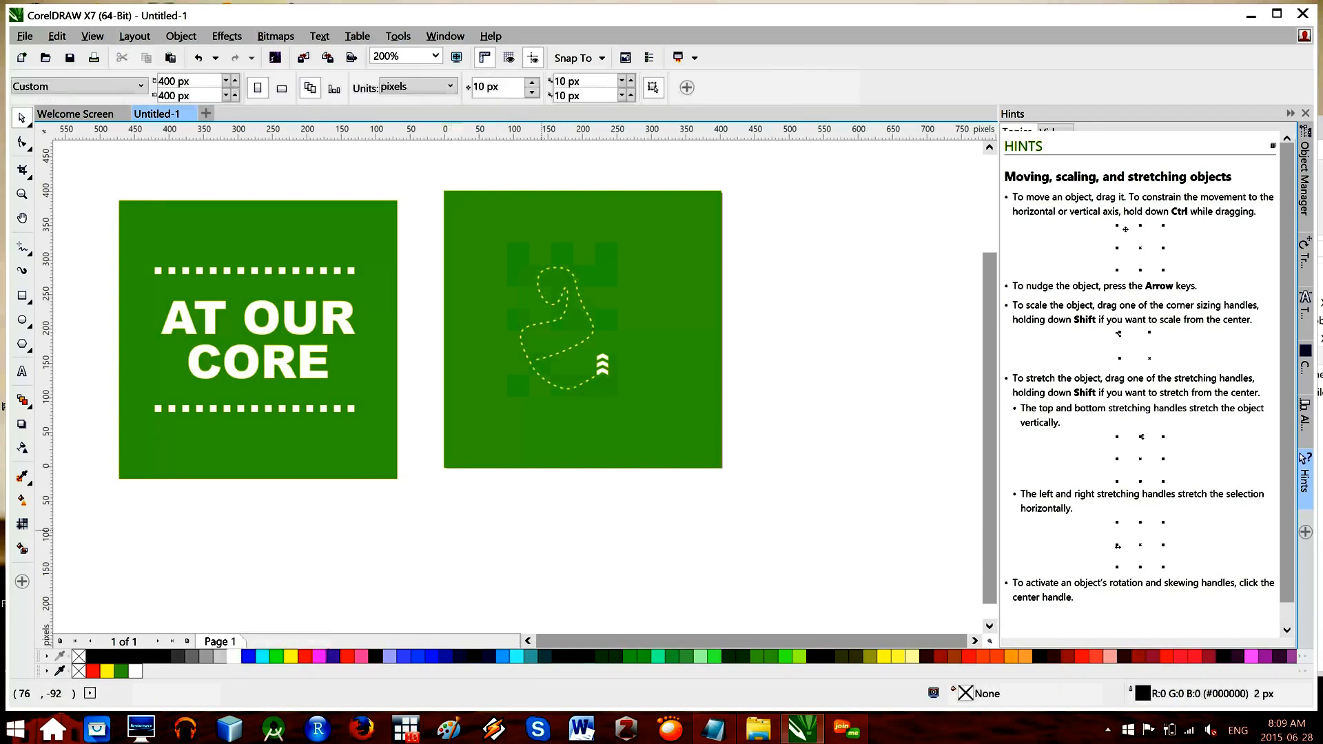
# Step: Draw a nearly horizontal straight line about 265 px wide across the green square's upper part with the Freehand tool
pyautogui.click(22, 252)
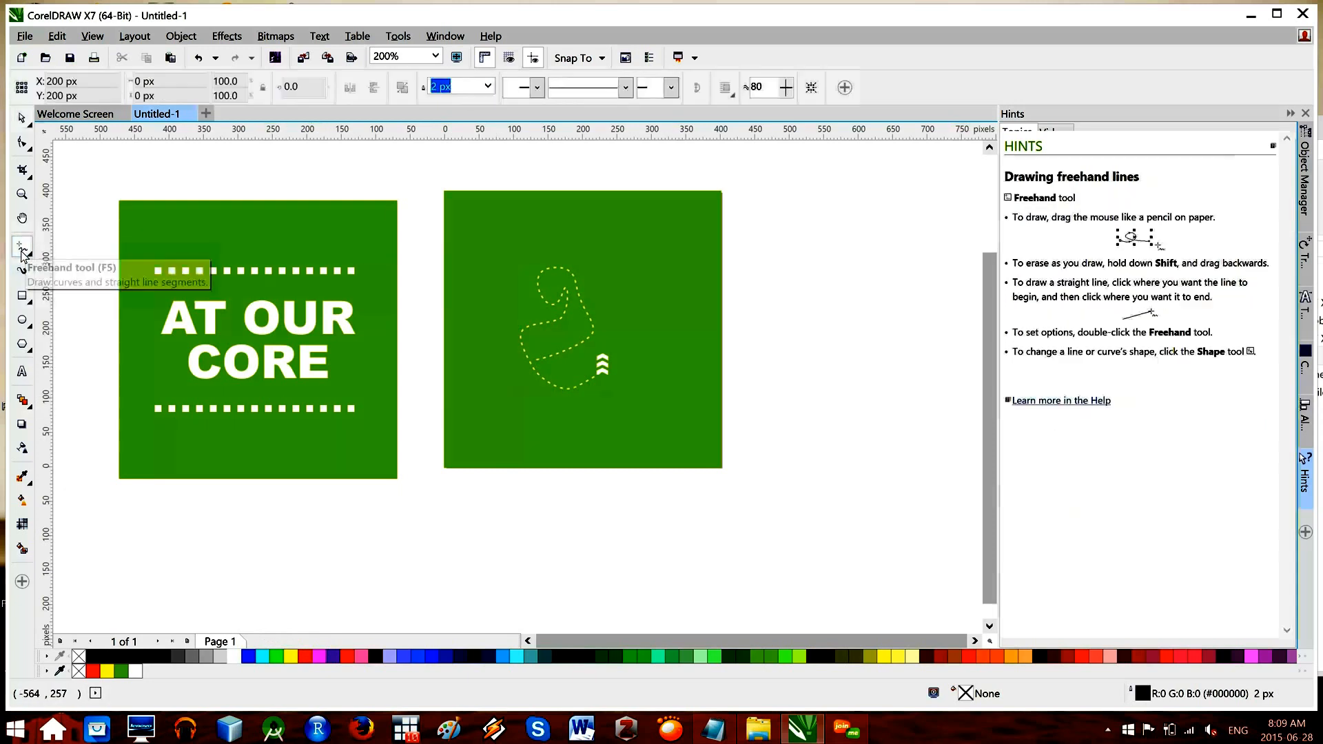
pyautogui.click(498, 240)
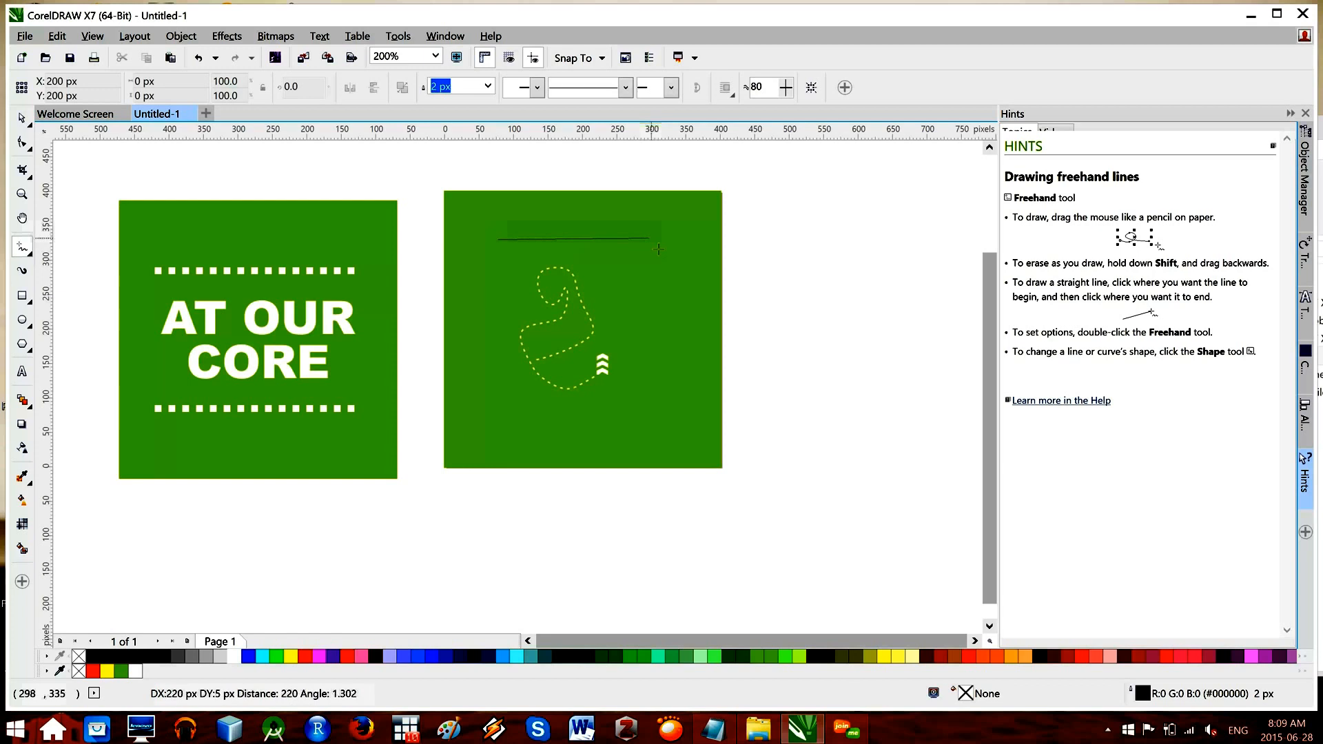
pyautogui.click(681, 238)
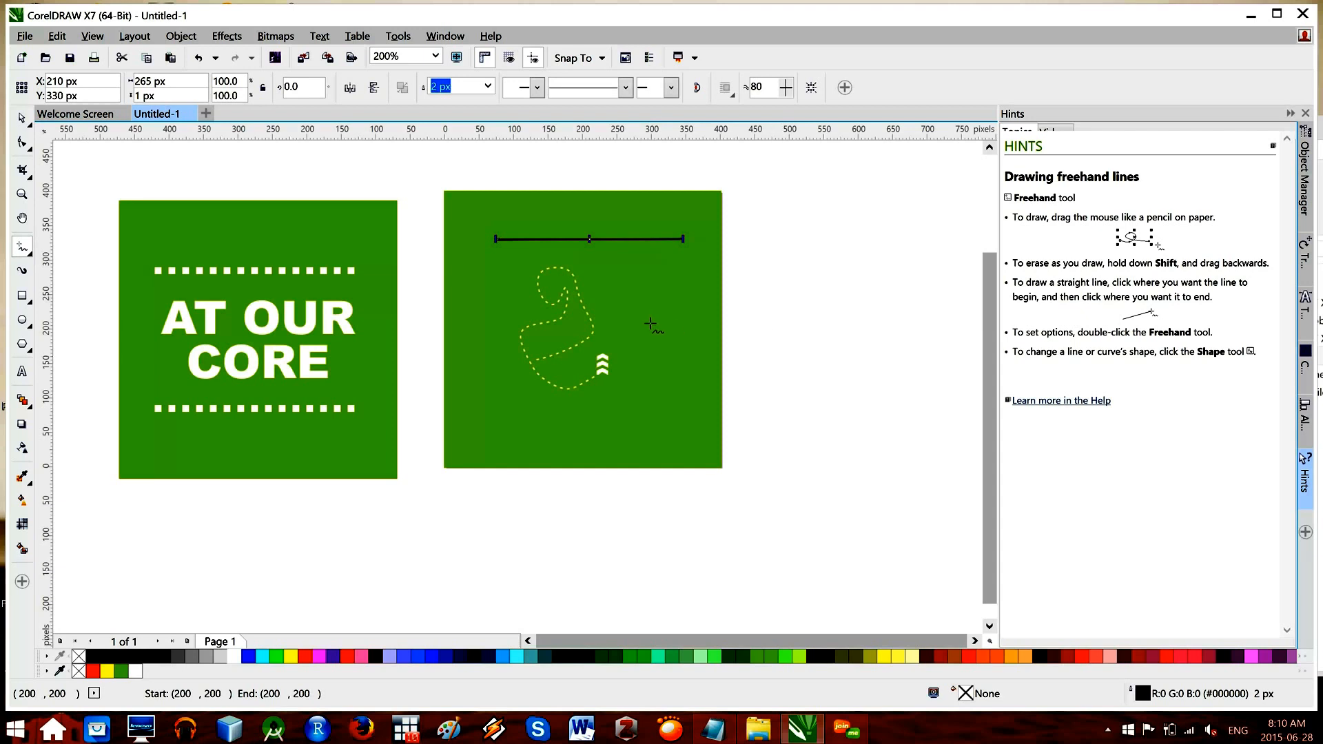
# Step: Draw a rising diagonal line below the dashed curve and a short steep line about 32 × 61 px beside it
pyautogui.click(521, 438)
pyautogui.click(668, 365)
pyautogui.click(480, 353)
pyautogui.click(507, 399)
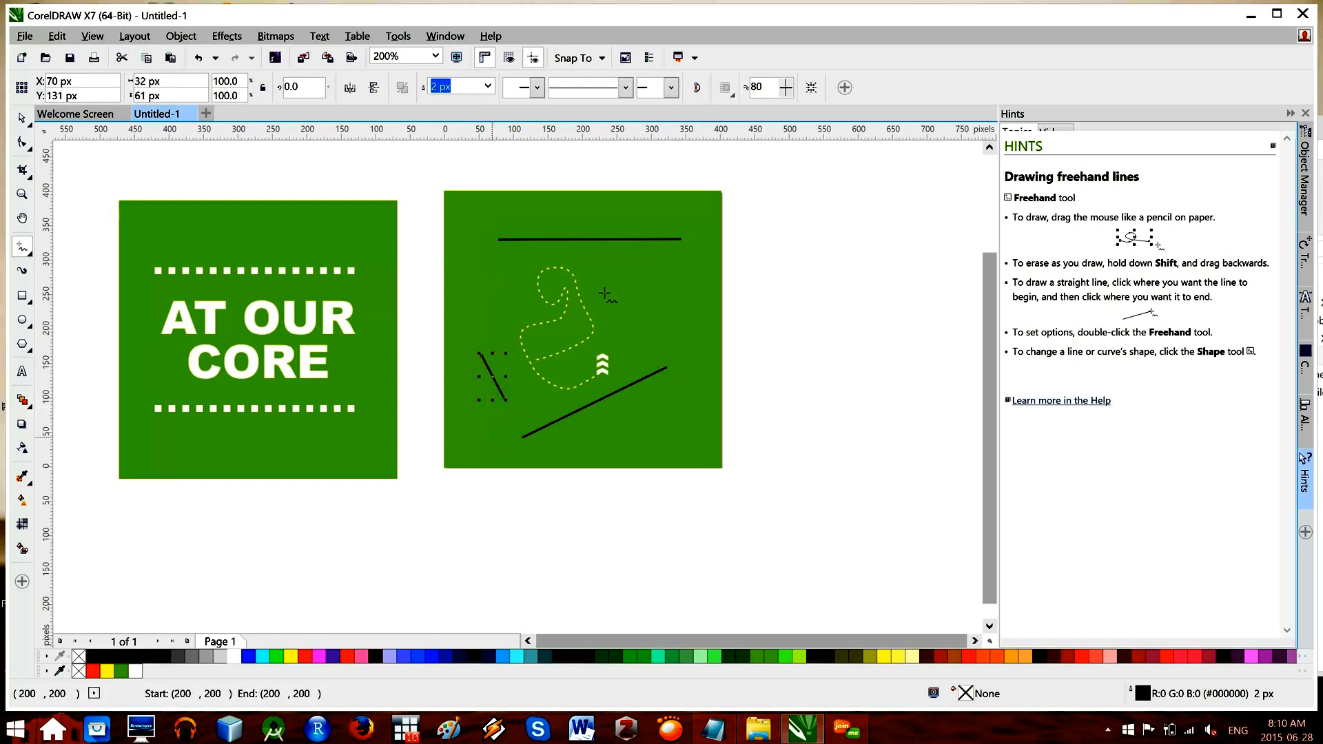
# Step: Draw a perfectly horizontal line about 310 px wide at Y 303 px under the upper line and select it
pyautogui.click(478, 259)
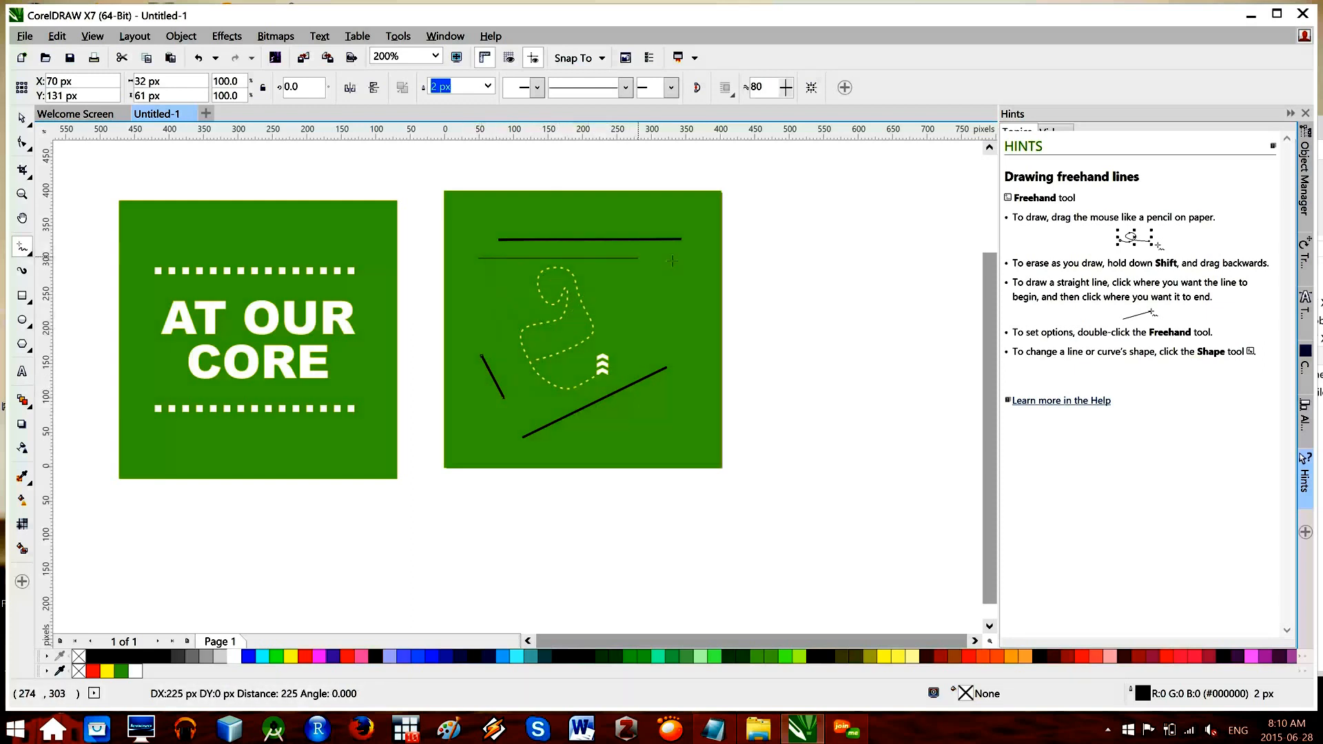
pyautogui.click(635, 344)
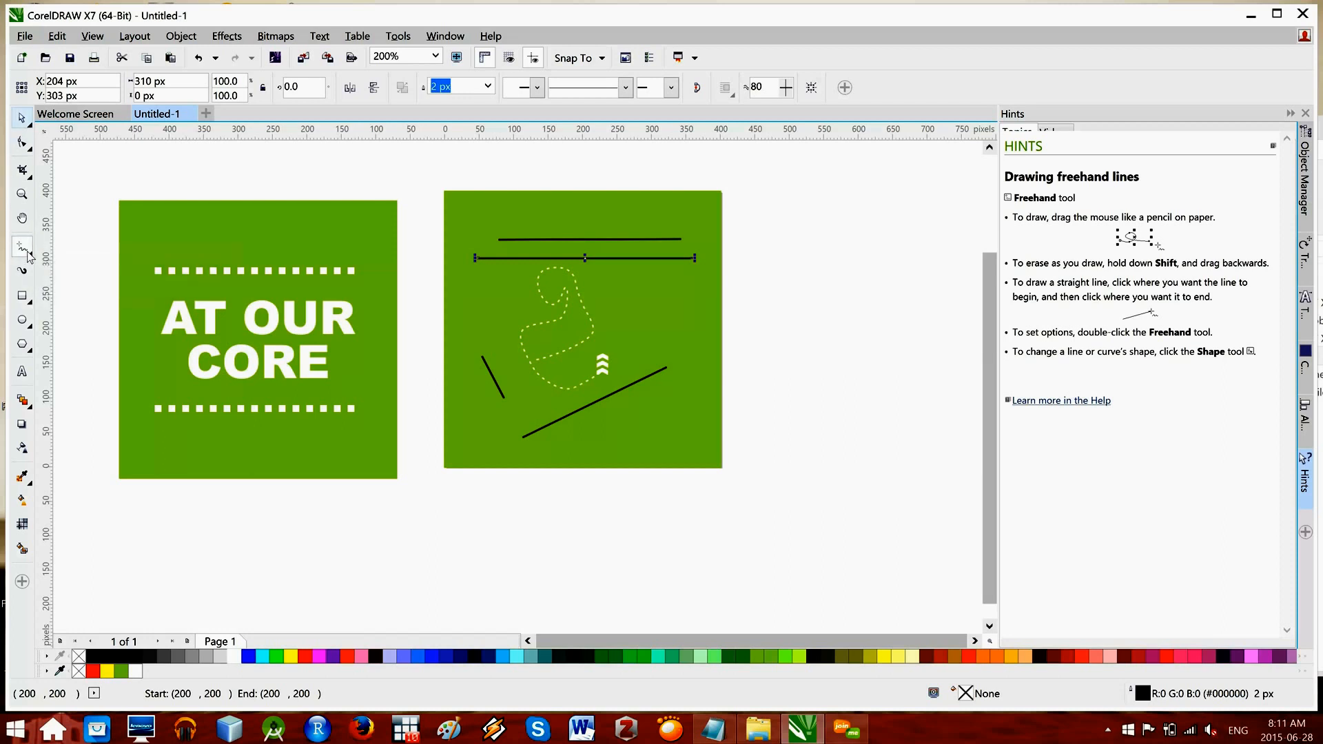
pyautogui.click(21, 119)
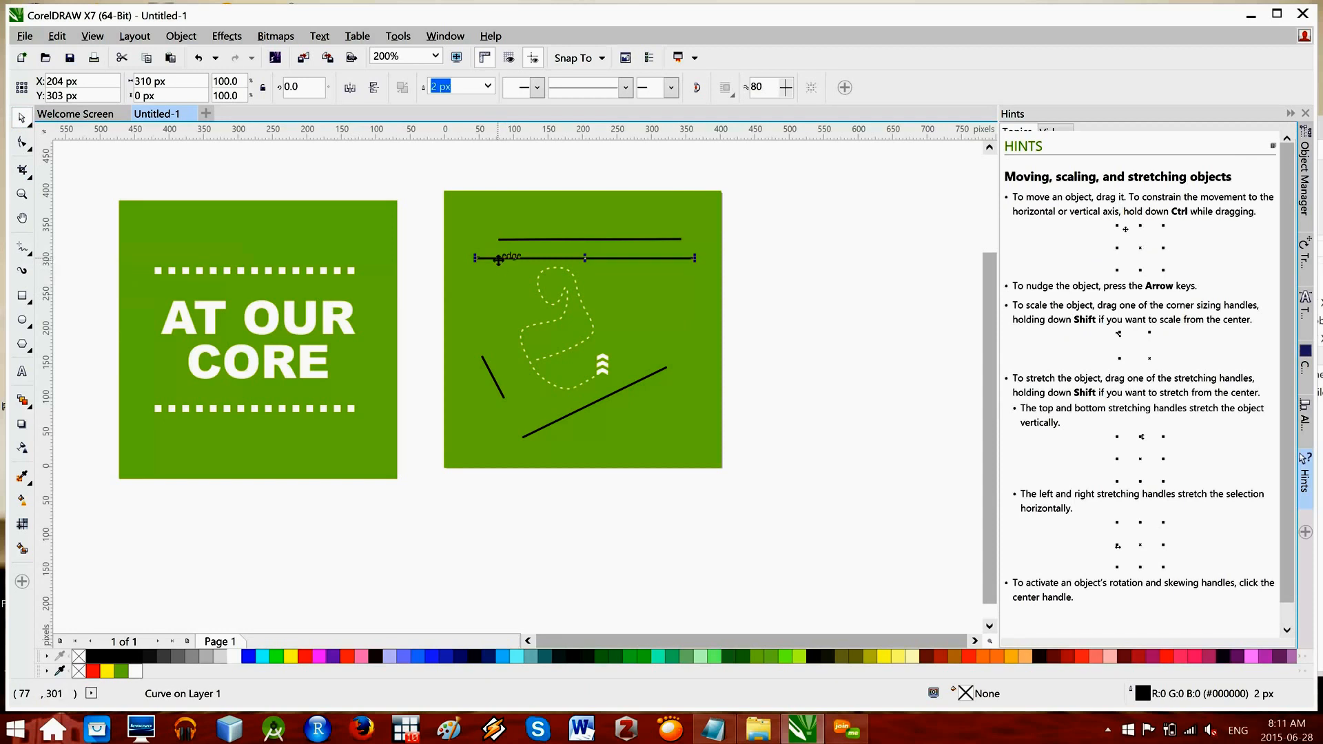
pyautogui.click(498, 260)
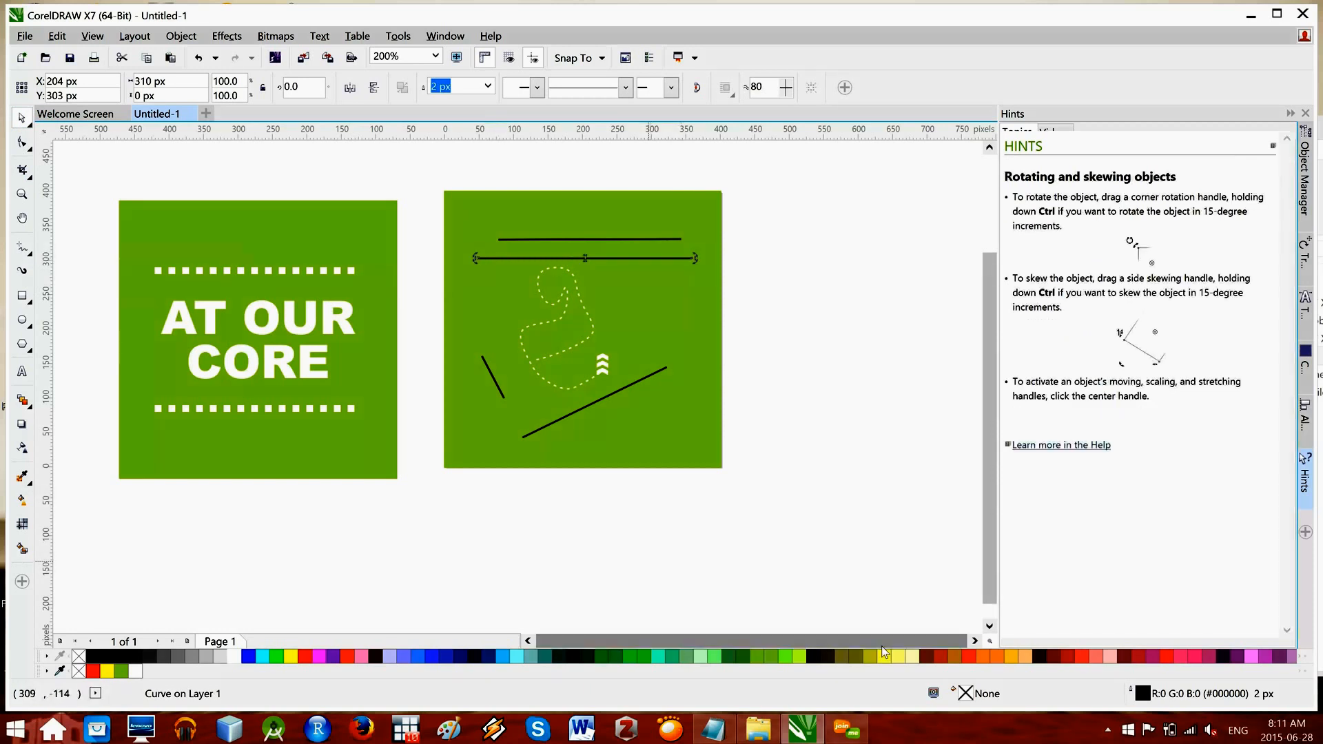
# Step: Try moving the green background square to about X 310 px, Y 18 px, and undo the move
pyautogui.click(976, 643)
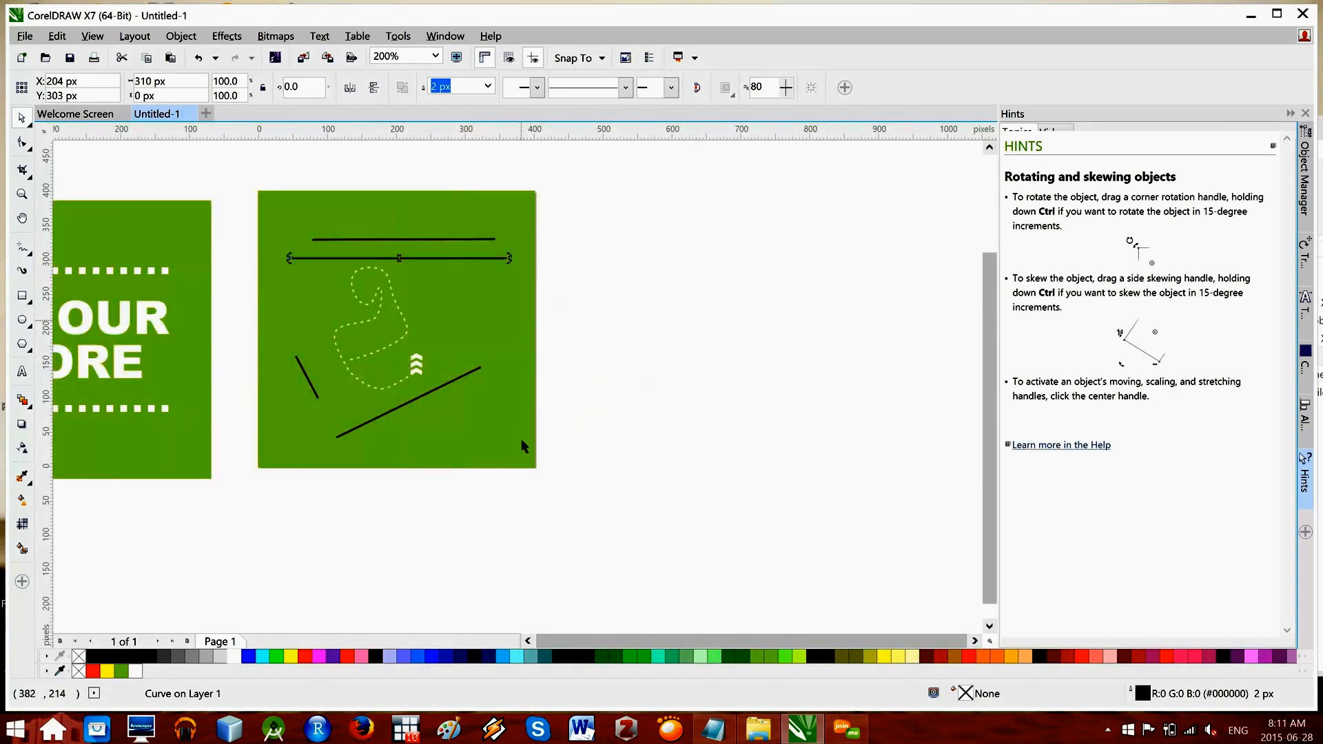
pyautogui.moveTo(525, 454); pyautogui.dragTo(600, 578)
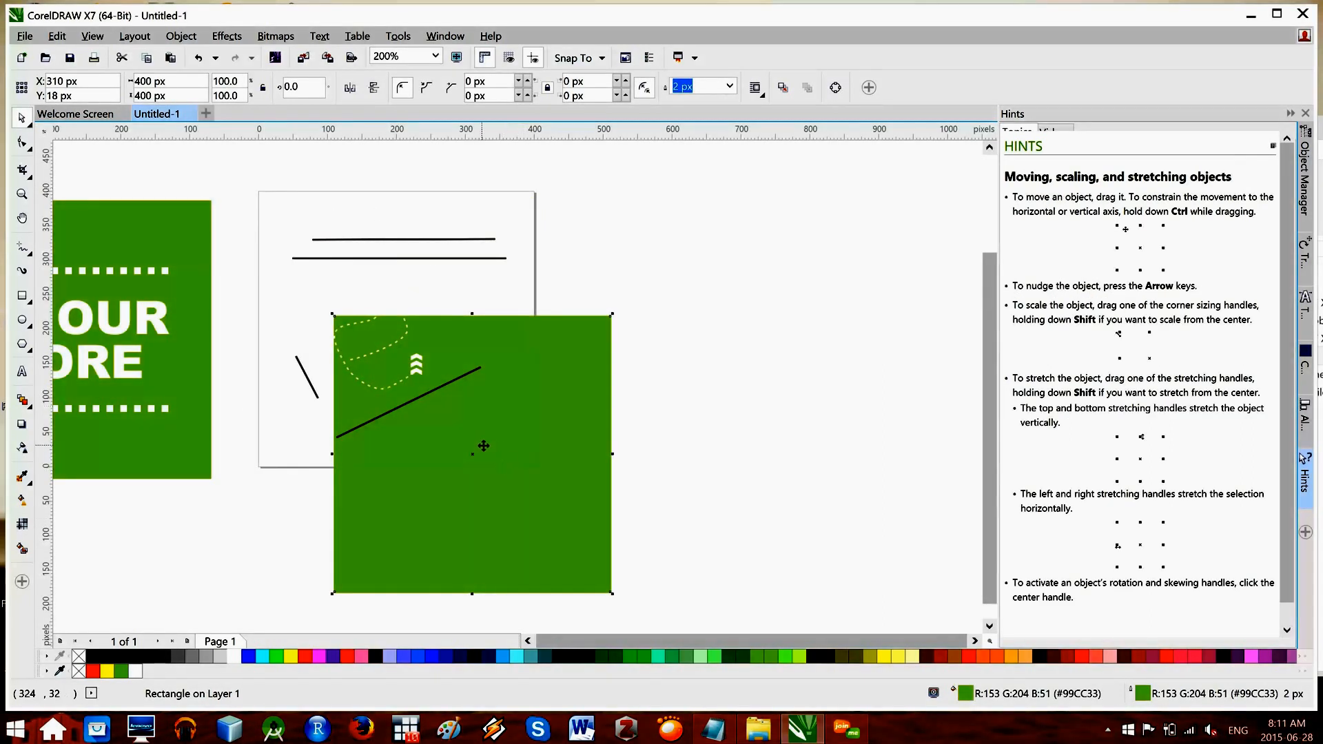
pyautogui.hotkey('ctrl', 'z')
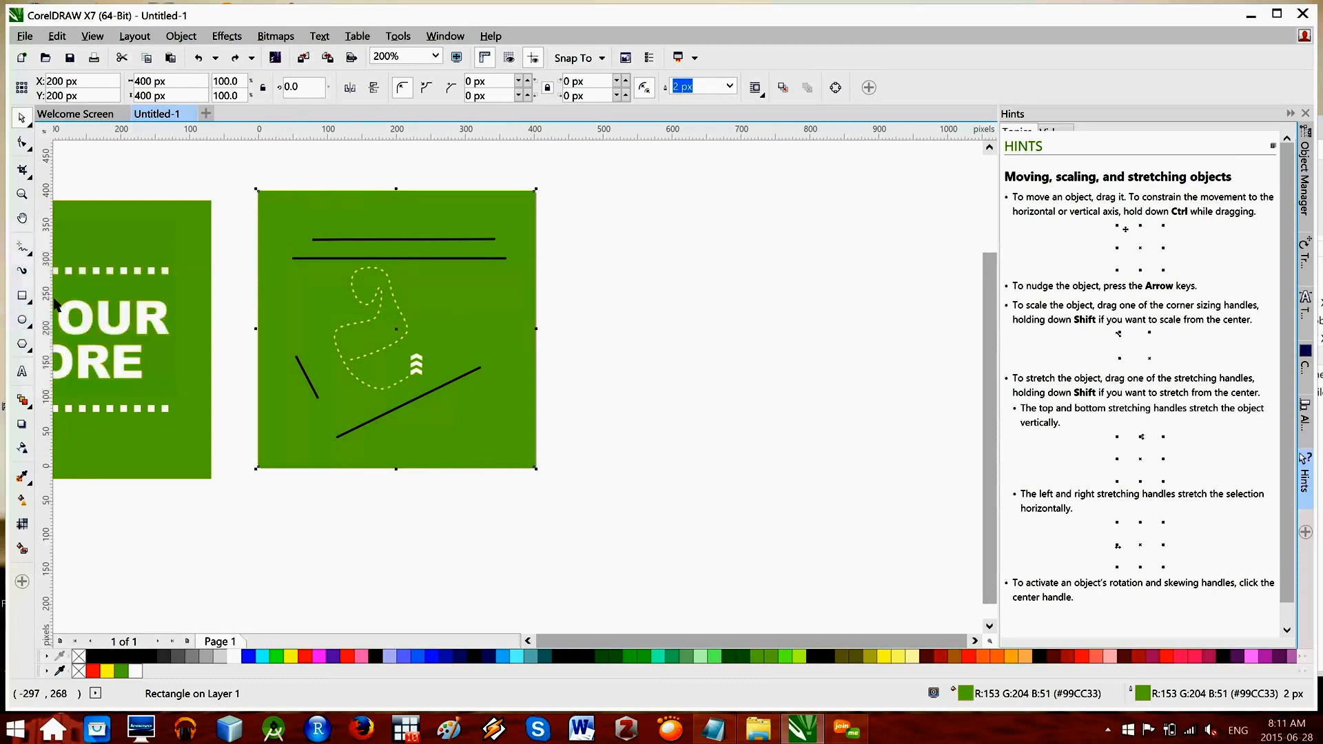
# Step: Try starting a curved segment in the empty area beside the green square with the Pen tool, and cancel it
pyautogui.click(28, 252)
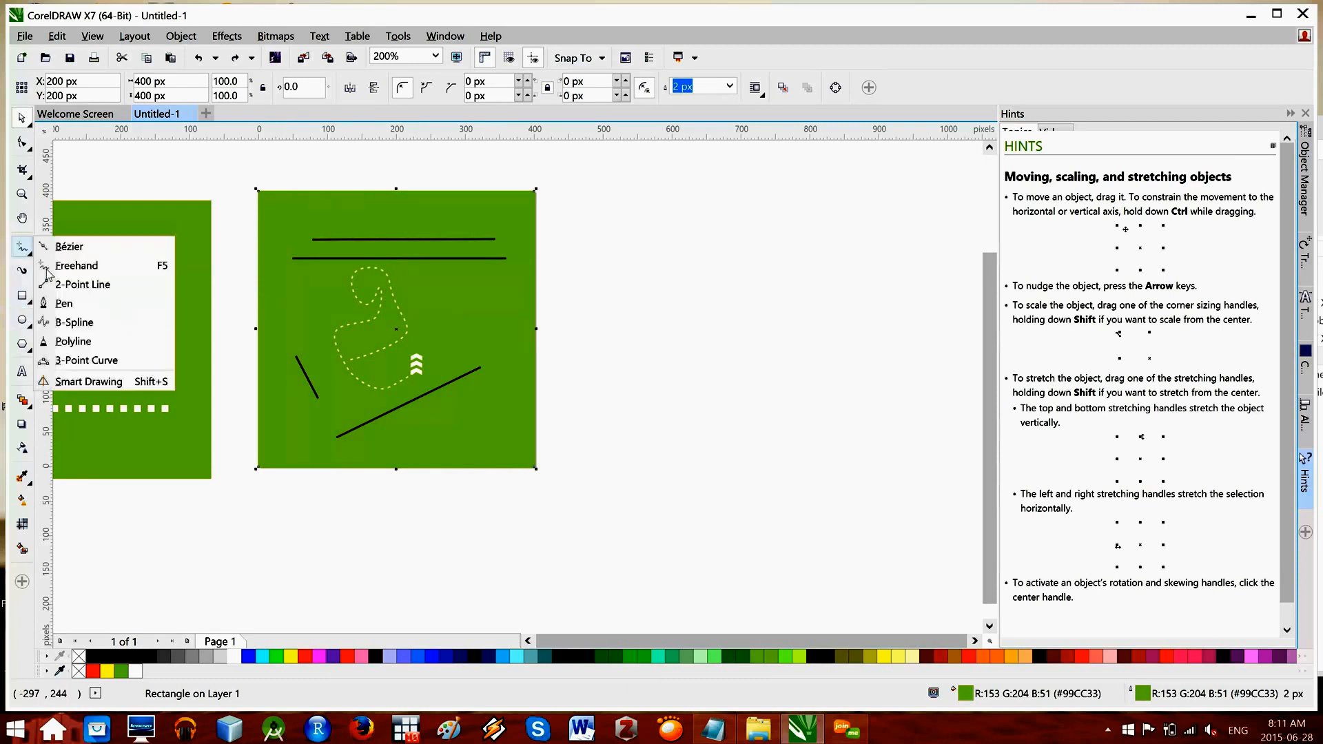
pyautogui.click(87, 310)
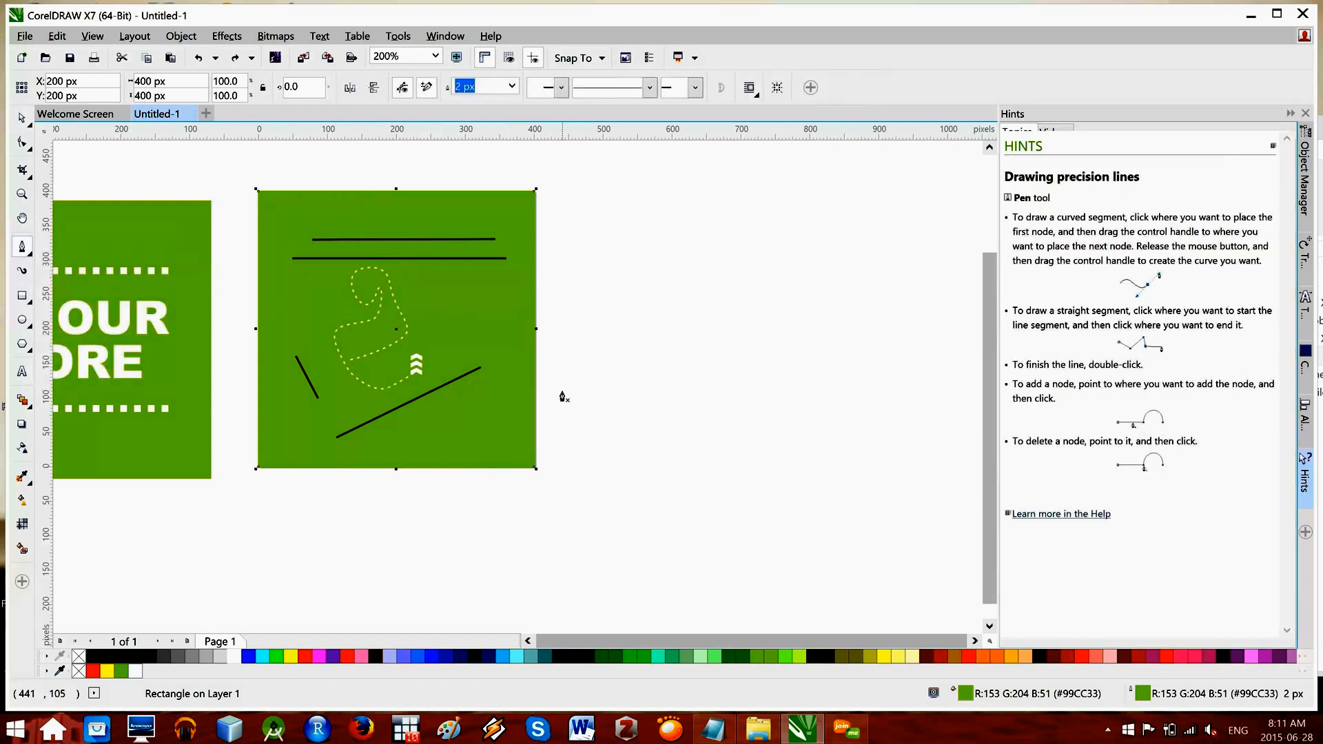
pyautogui.moveTo(601, 422)
pyautogui.mouseDown()
pyautogui.moveTo(689, 445)
pyautogui.moveTo(647, 477)
pyautogui.moveTo(558, 502)
pyautogui.moveTo(546, 537)
pyautogui.moveTo(635, 551)
pyautogui.moveTo(623, 549)
pyautogui.moveTo(602, 460)
pyautogui.mouseUp()
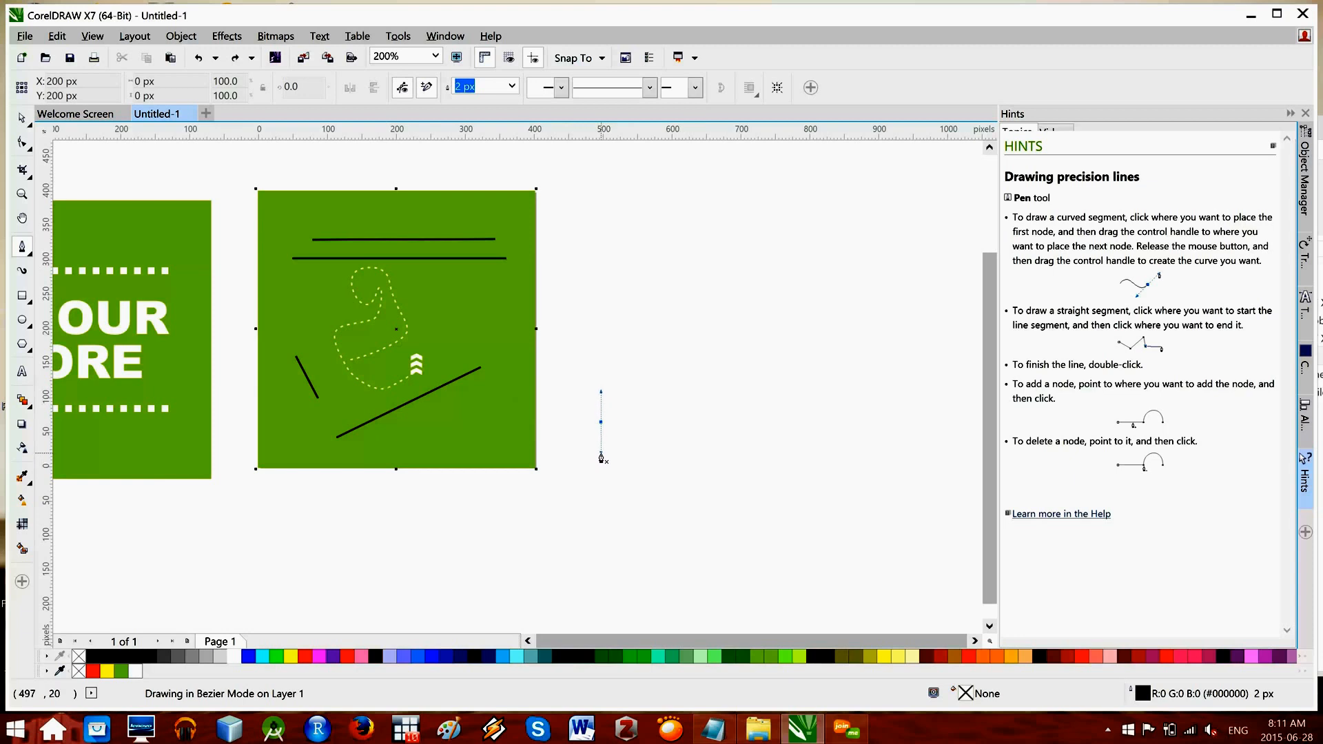
pyautogui.moveTo(601, 457); pyautogui.dragTo(601, 454)
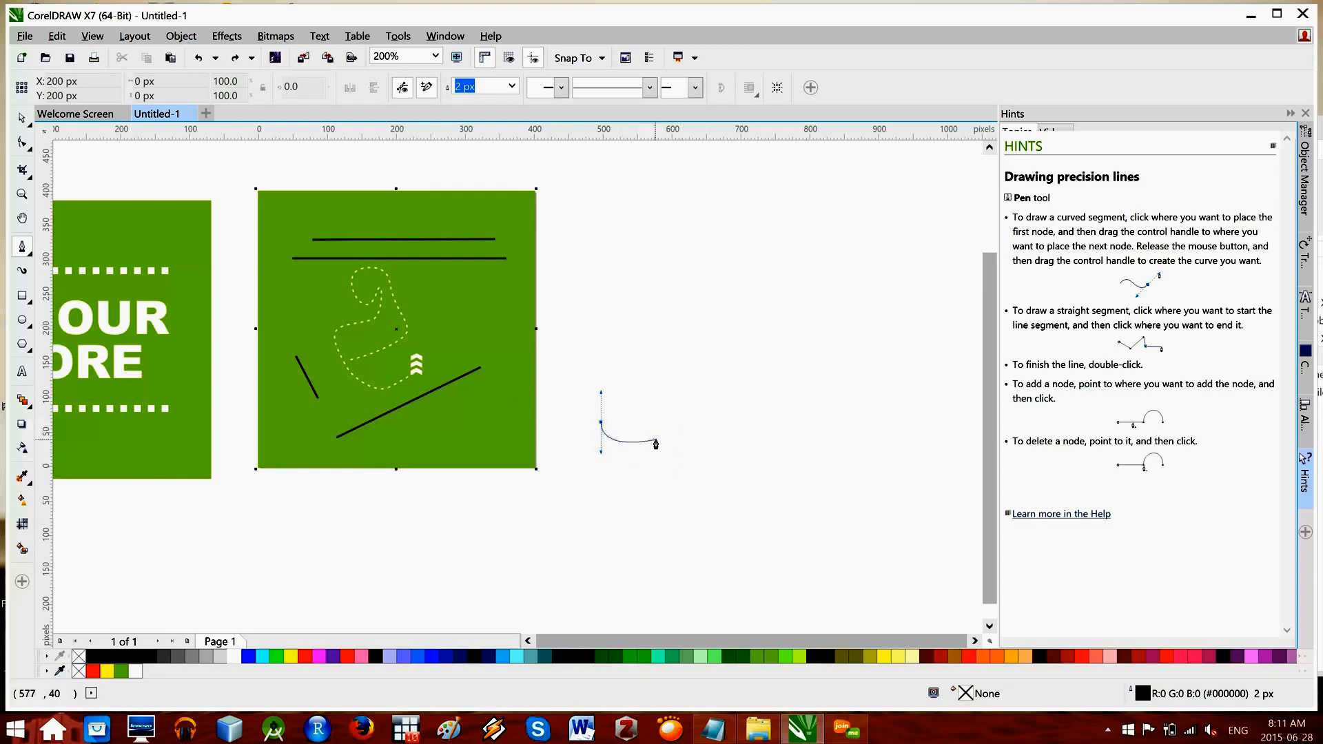
pyautogui.press('Escape')
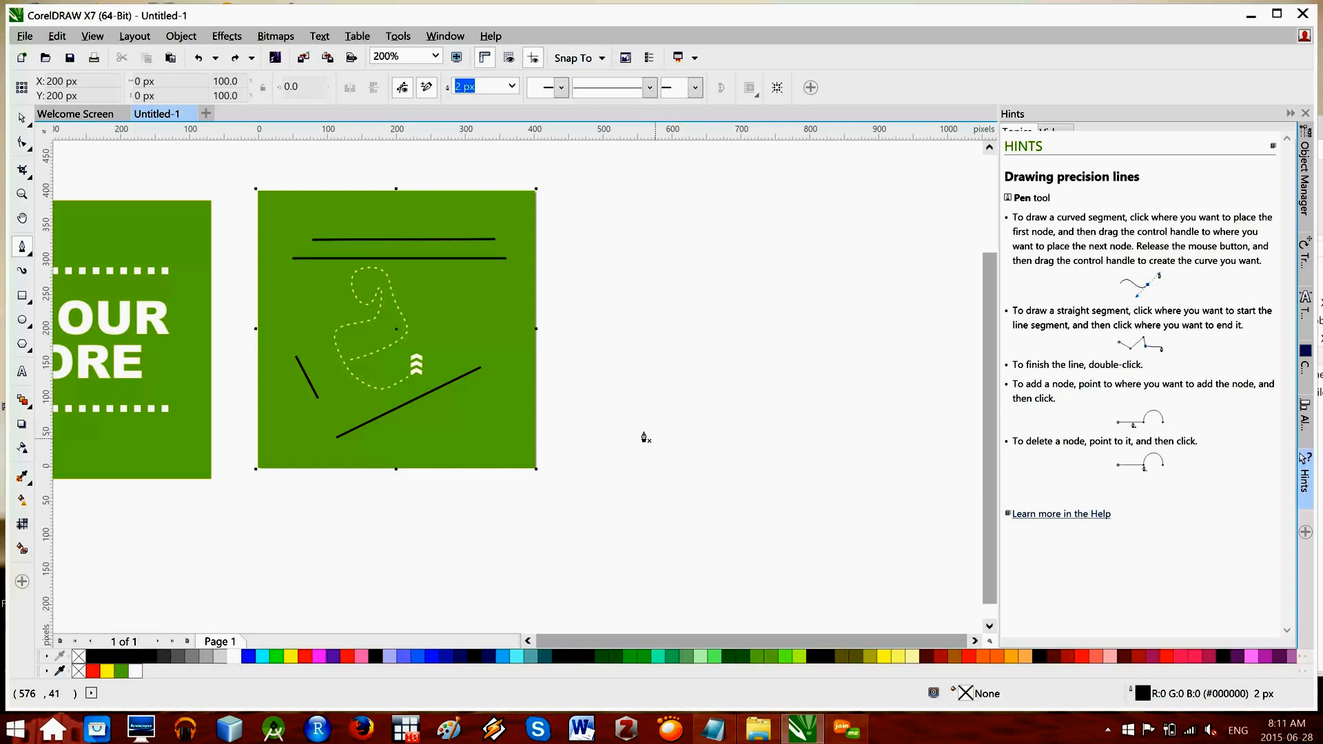
# Step: Draw a three-segment zigzag about 296 × 89 px beside the green square with the Pen tool and move it to about X 603 px, Y 284 px
pyautogui.click(566, 276)
pyautogui.click(763, 277)
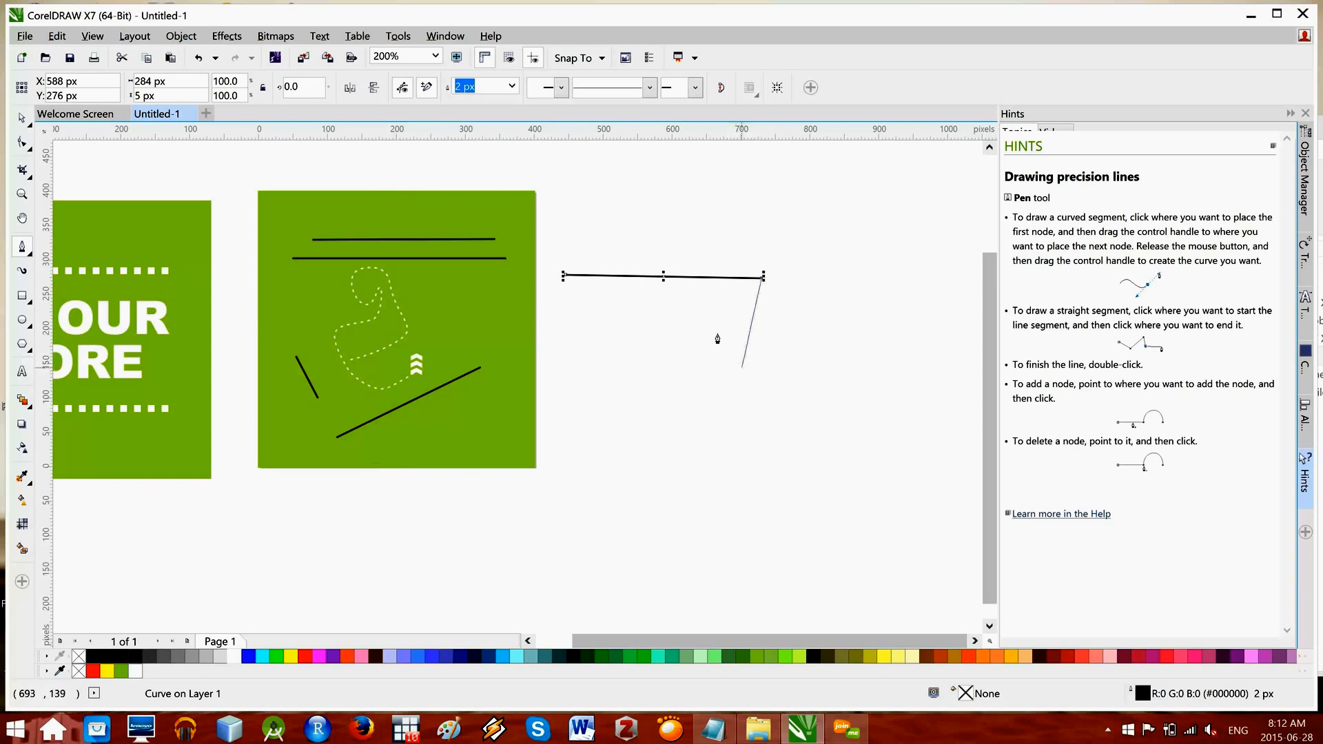
pyautogui.click(677, 323)
pyautogui.click(769, 339)
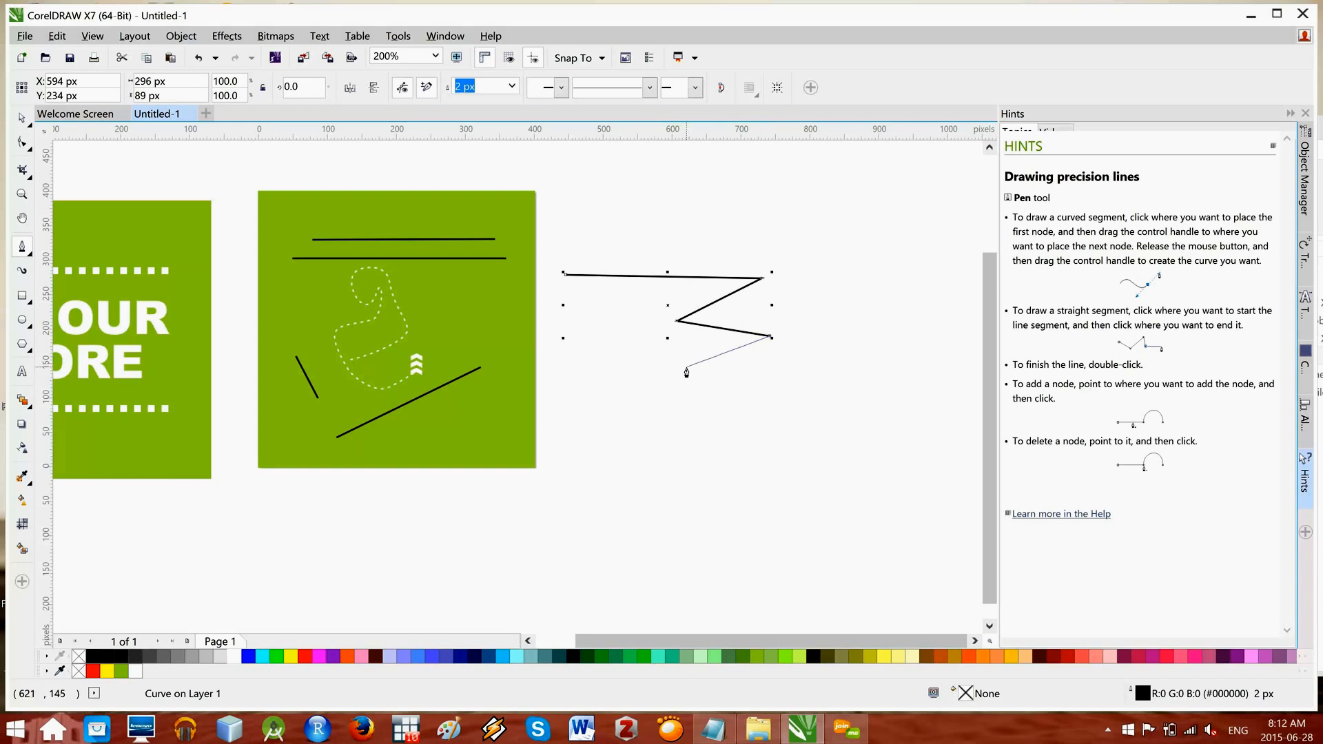
pyautogui.press('space')
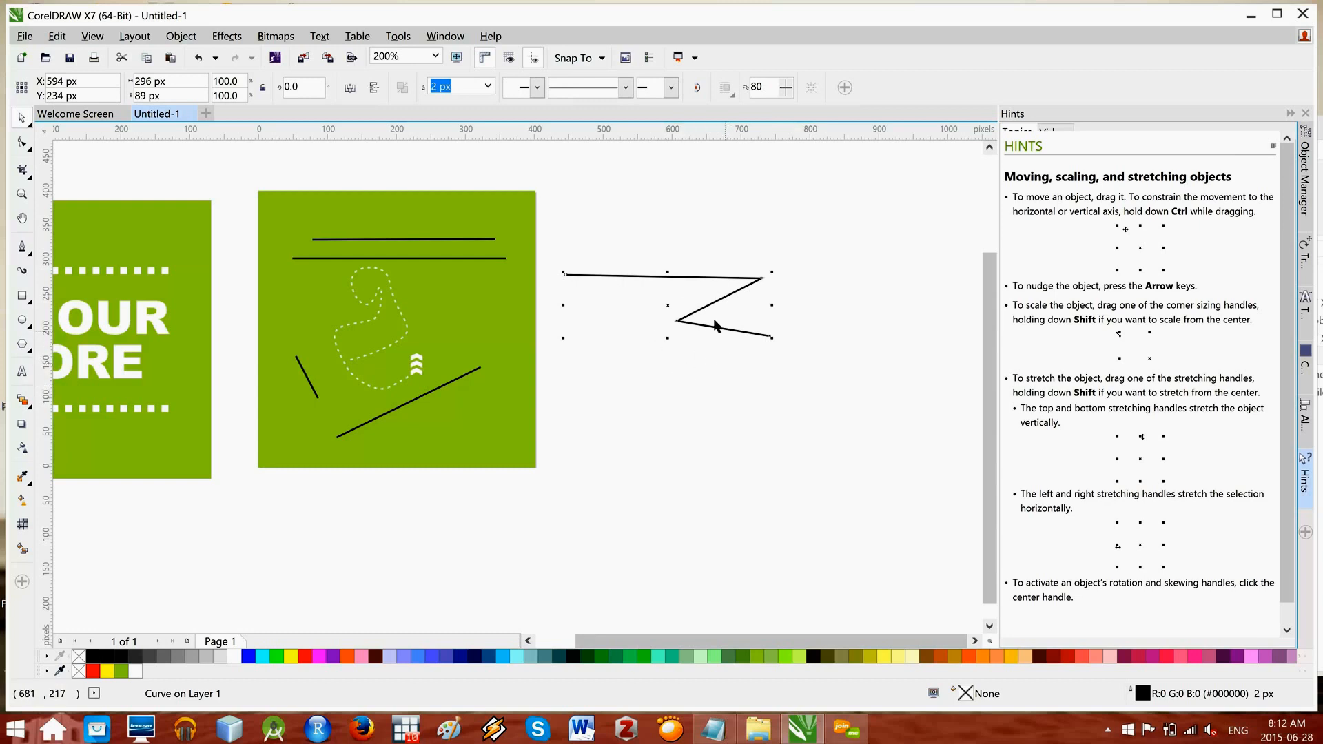
pyautogui.moveTo(695, 320); pyautogui.dragTo(701, 286)
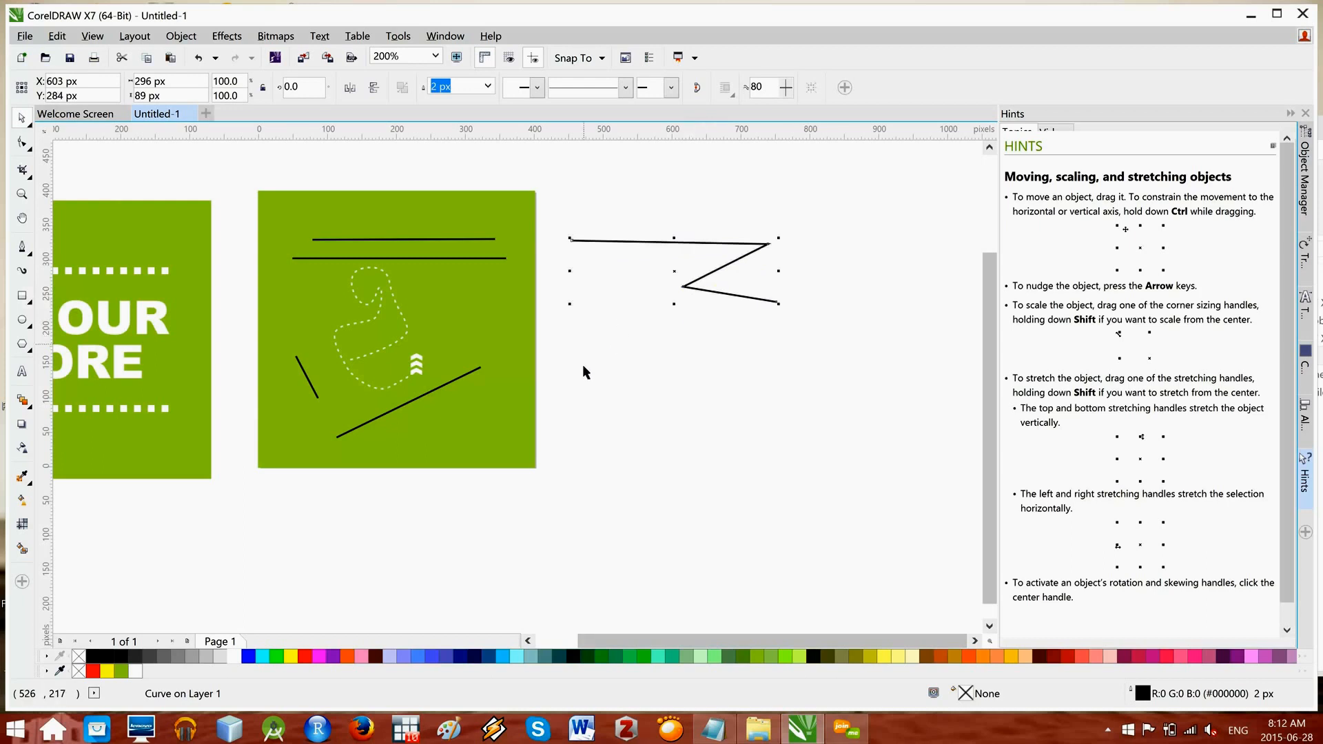
# Step: Draw a two-segment right-angle line about 313 × 287 px below the zigzag with the Pen tool, cancelling any stray extra segment
pyautogui.click(22, 248)
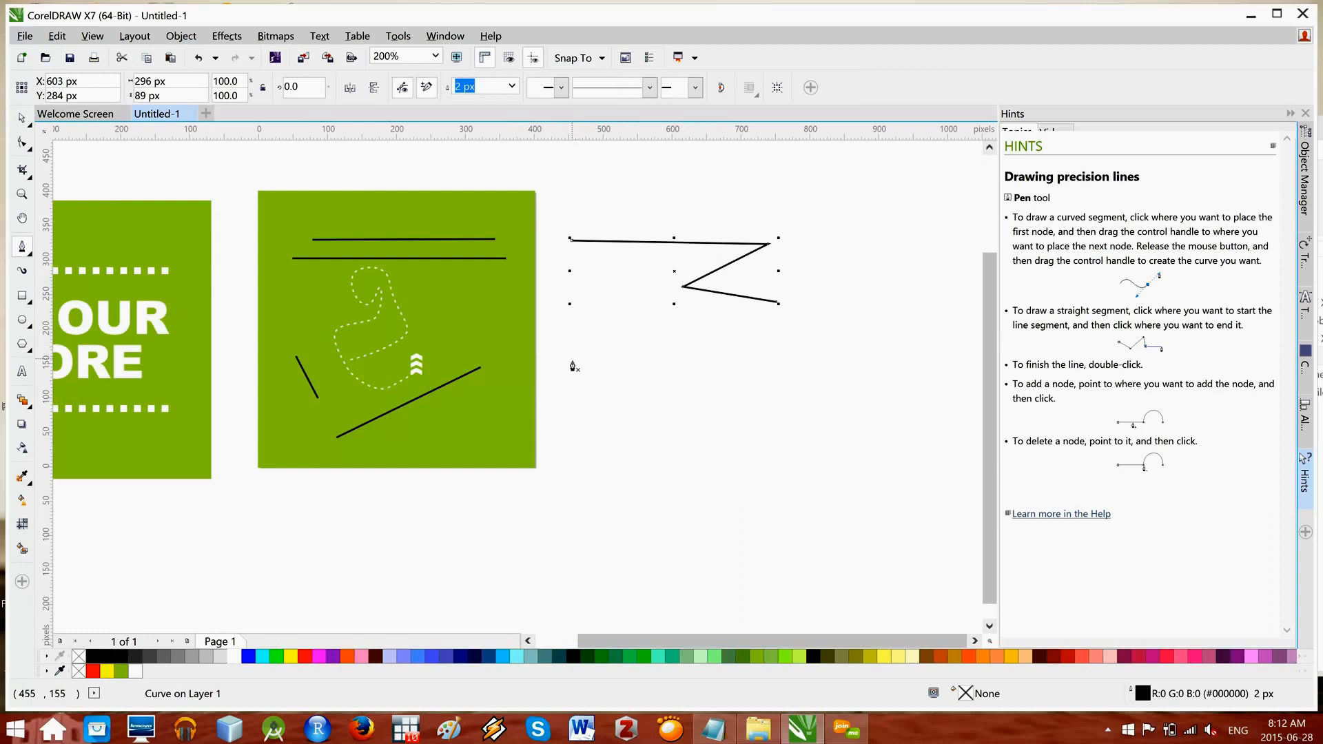
pyautogui.click(572, 360)
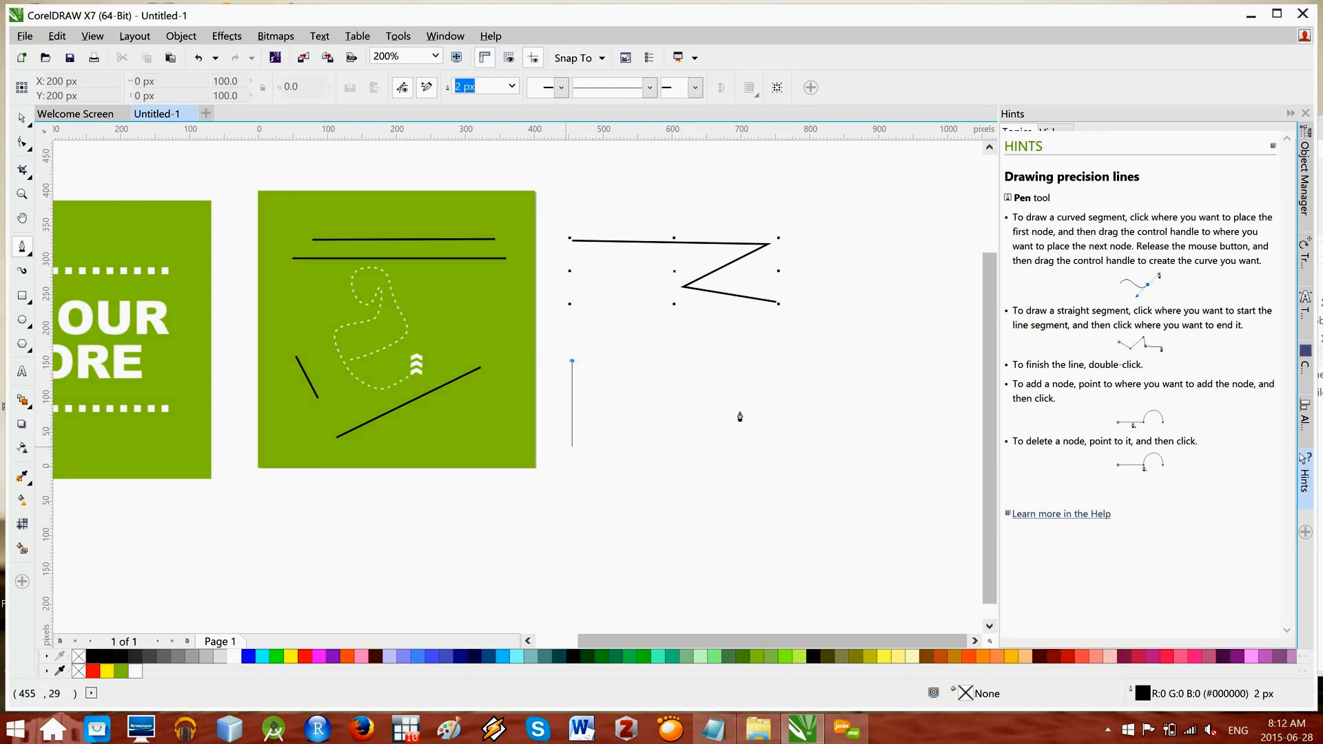
pyautogui.click(789, 364)
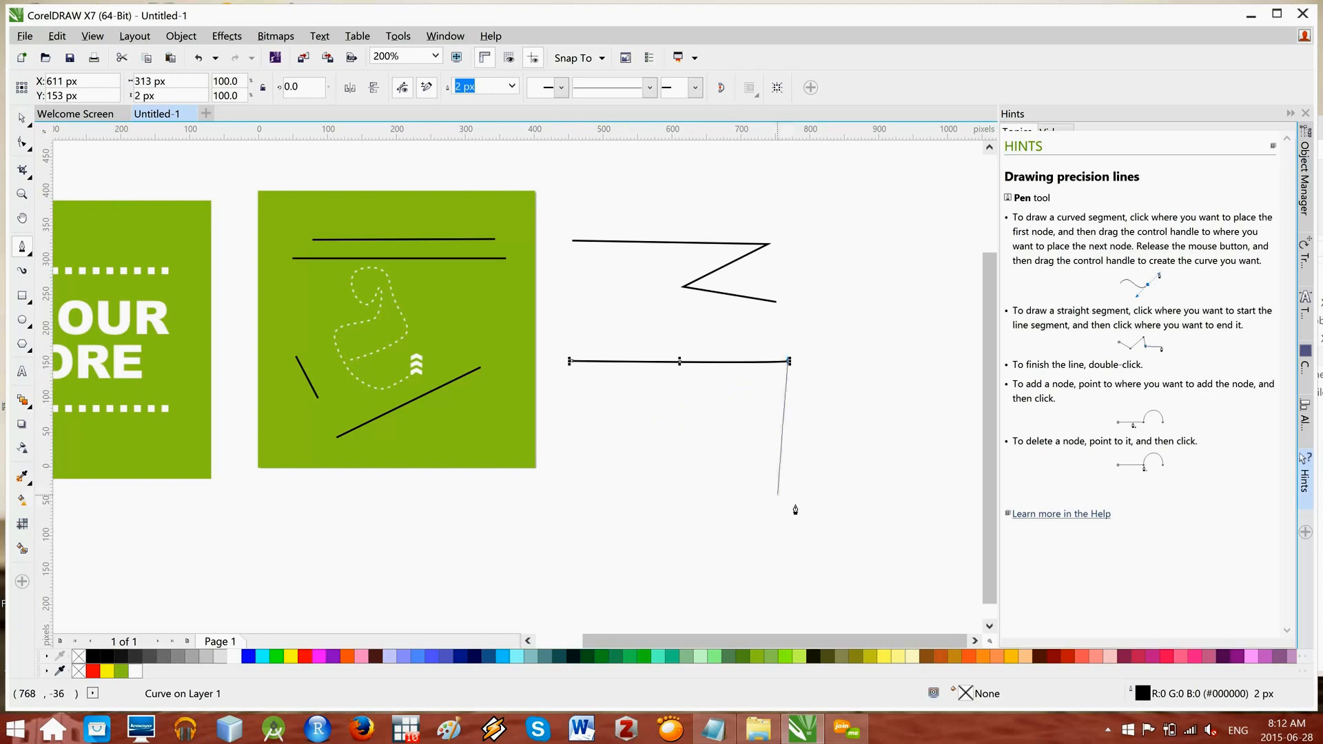
pyautogui.doubleClick(789, 560)
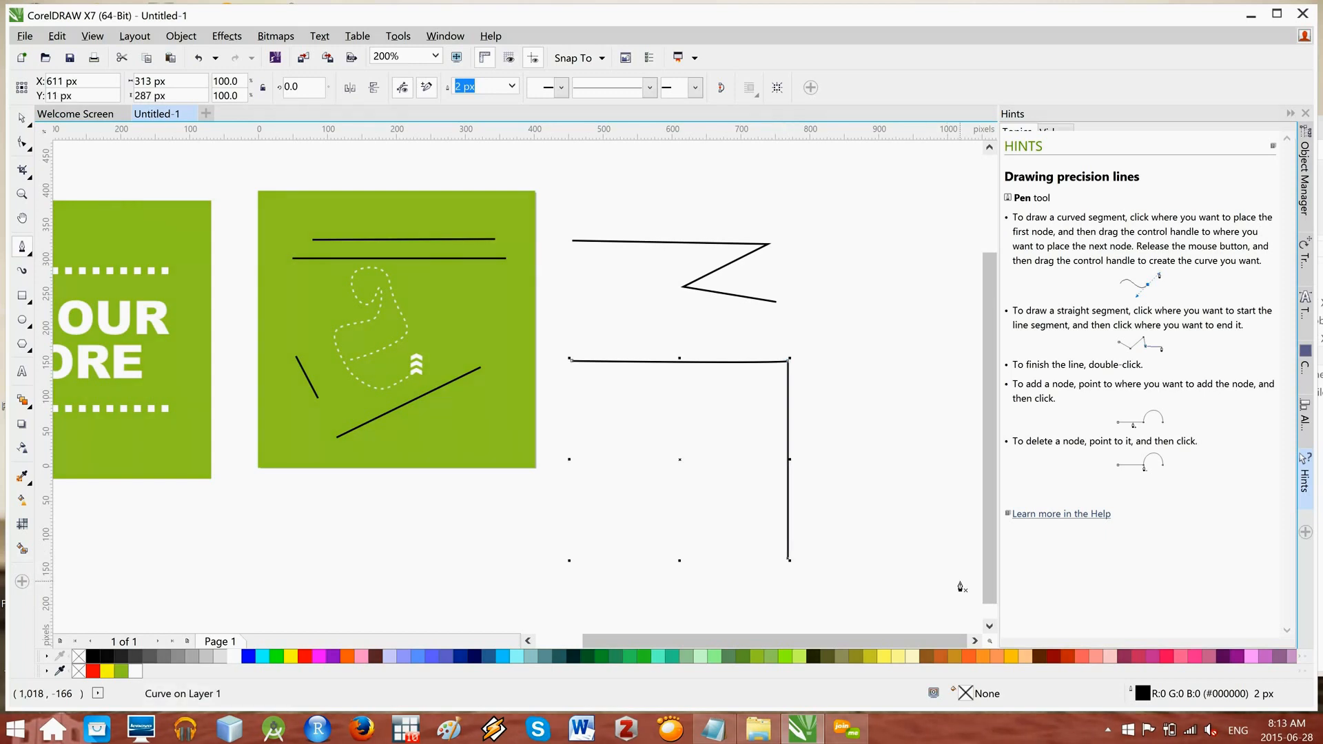
pyautogui.click(915, 572)
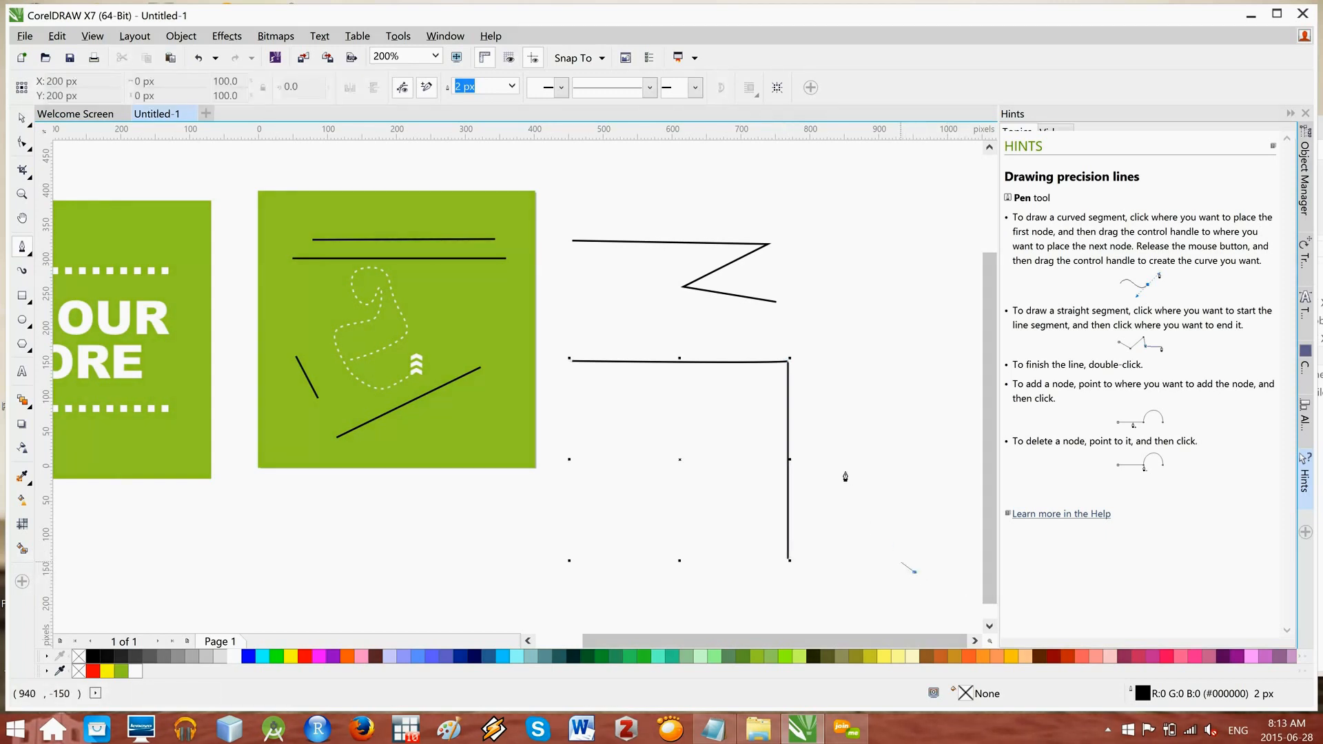
pyautogui.press('Escape')
# Step: Move the right-angle line up around the zigzag, to about X 619 px, Y 250 px
pyautogui.click(23, 120)
pyautogui.click(754, 356)
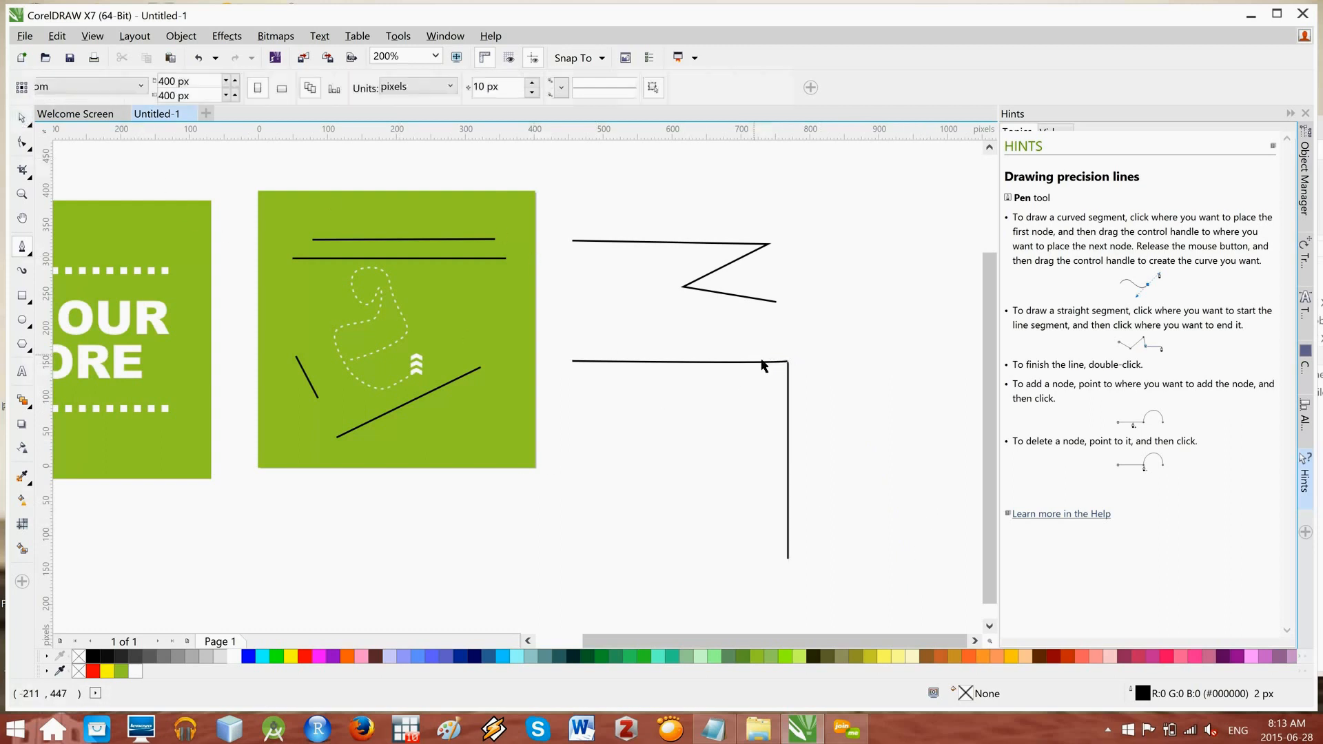
pyautogui.moveTo(787, 364); pyautogui.dragTo(794, 196)
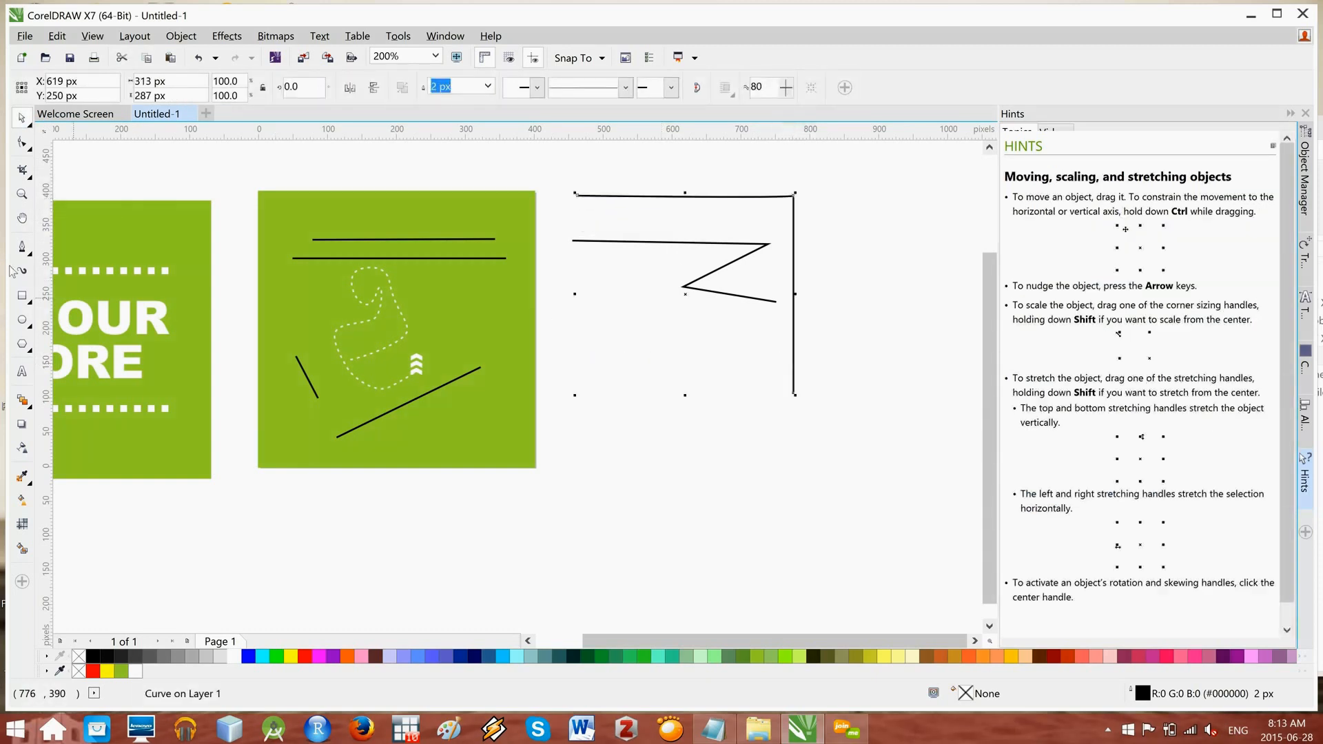
# Step: Draw a two-segment S-shaped curve about 360 × 124 px below the right-angle line with the Pen tool
pyautogui.click(22, 246)
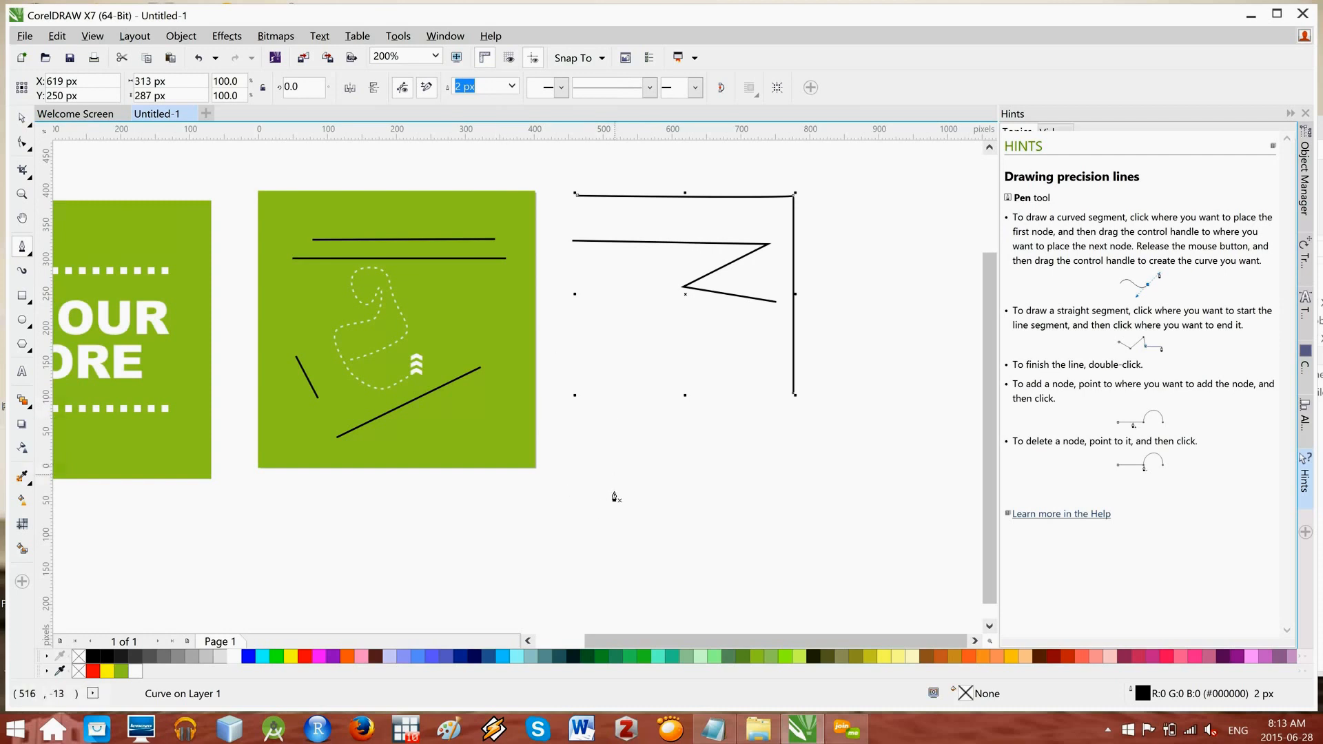
pyautogui.moveTo(609, 481); pyautogui.dragTo(610, 510)
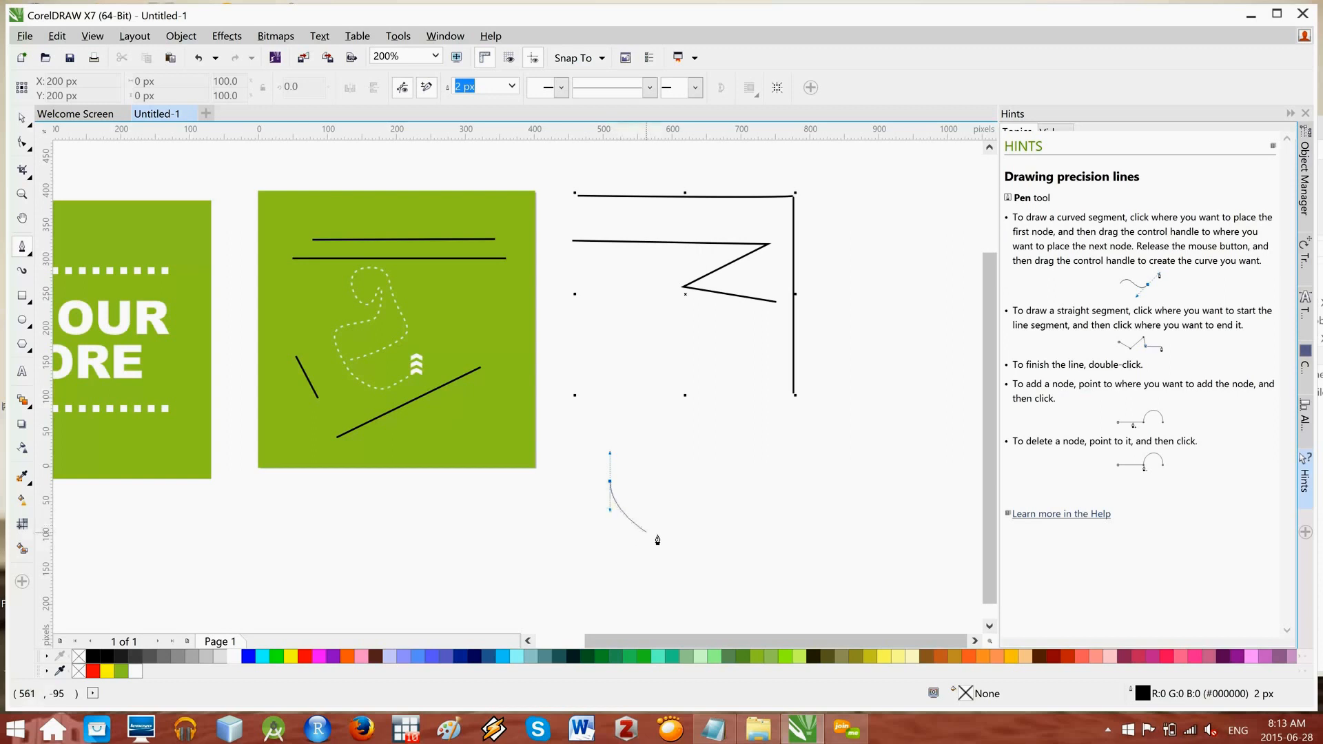
pyautogui.moveTo(745, 487)
pyautogui.mouseDown()
pyautogui.moveTo(744, 499)
pyautogui.moveTo(746, 423)
pyautogui.mouseUp()
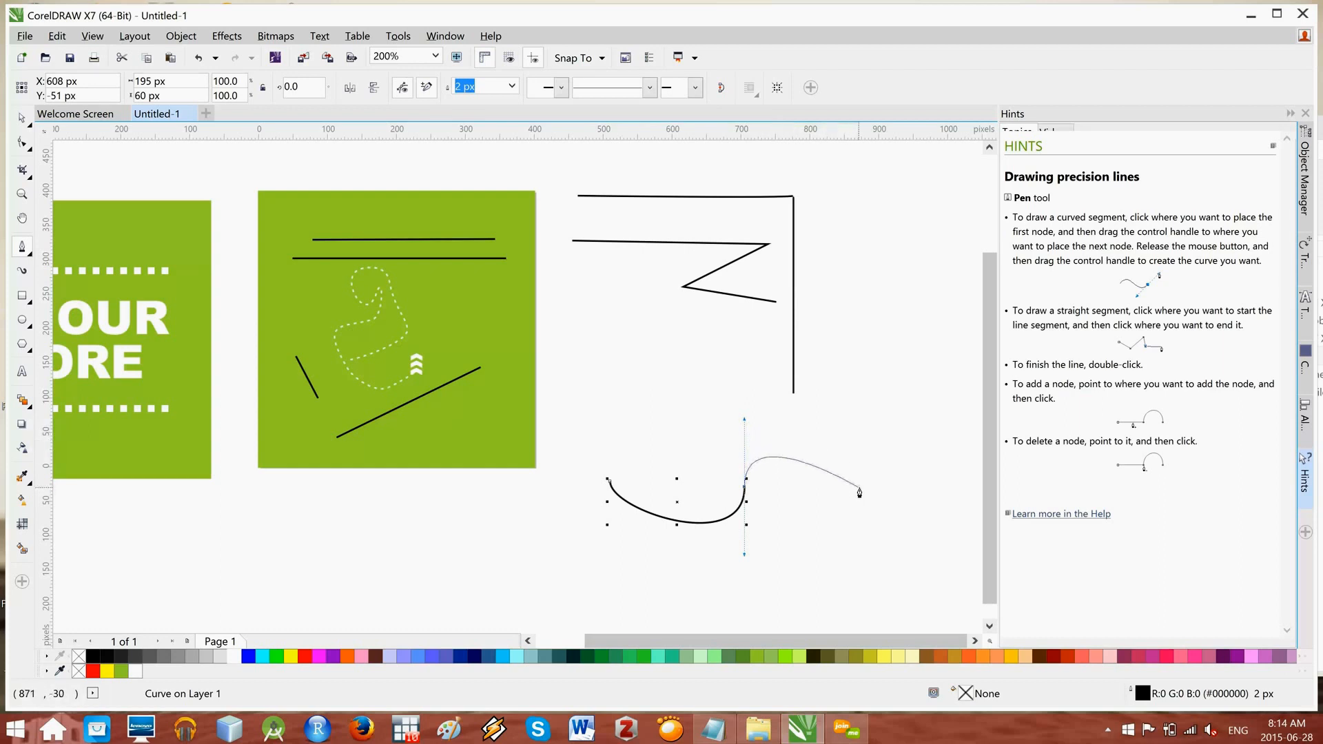
pyautogui.moveTo(859, 491); pyautogui.dragTo(859, 557)
pyautogui.doubleClick(859, 557)
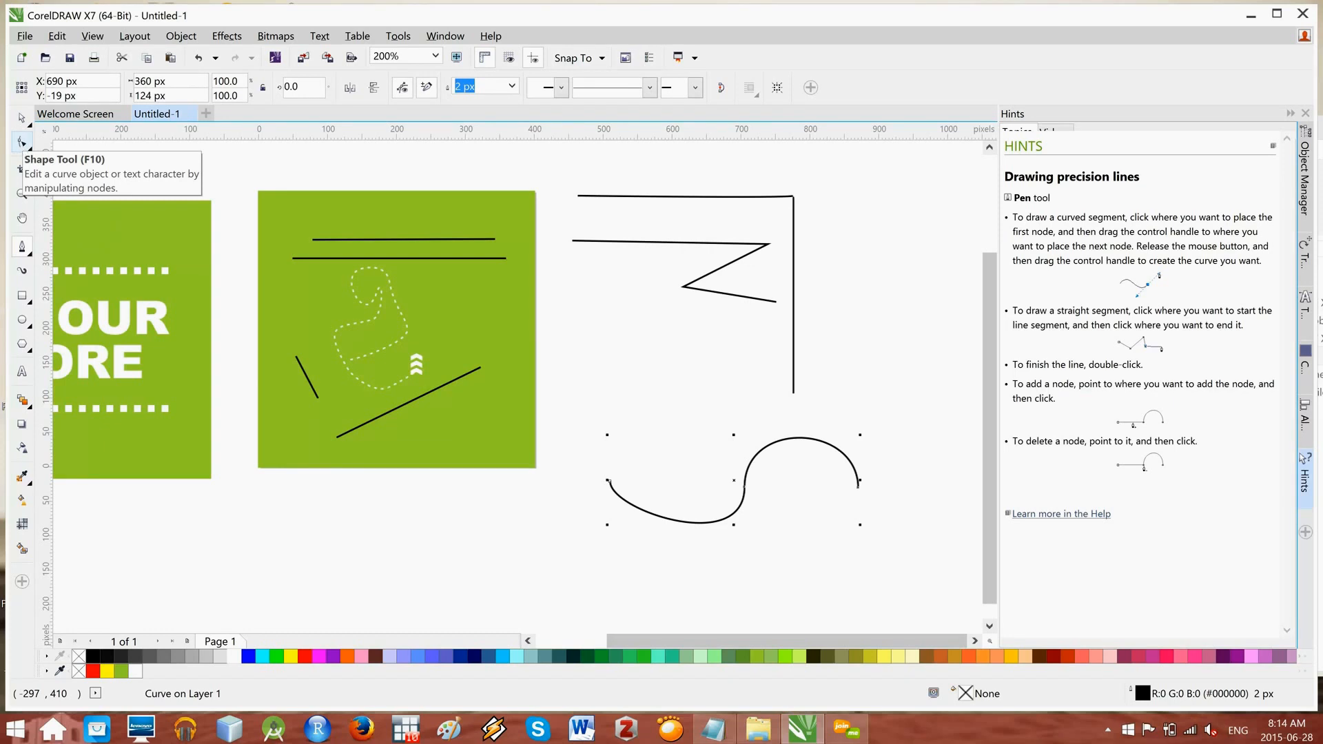
# Step: Reshape the S-shaped curve with the Shape tool, pulling a handle straight down from its start node and tilting the middle node's handles diagonally
pyautogui.click(22, 143)
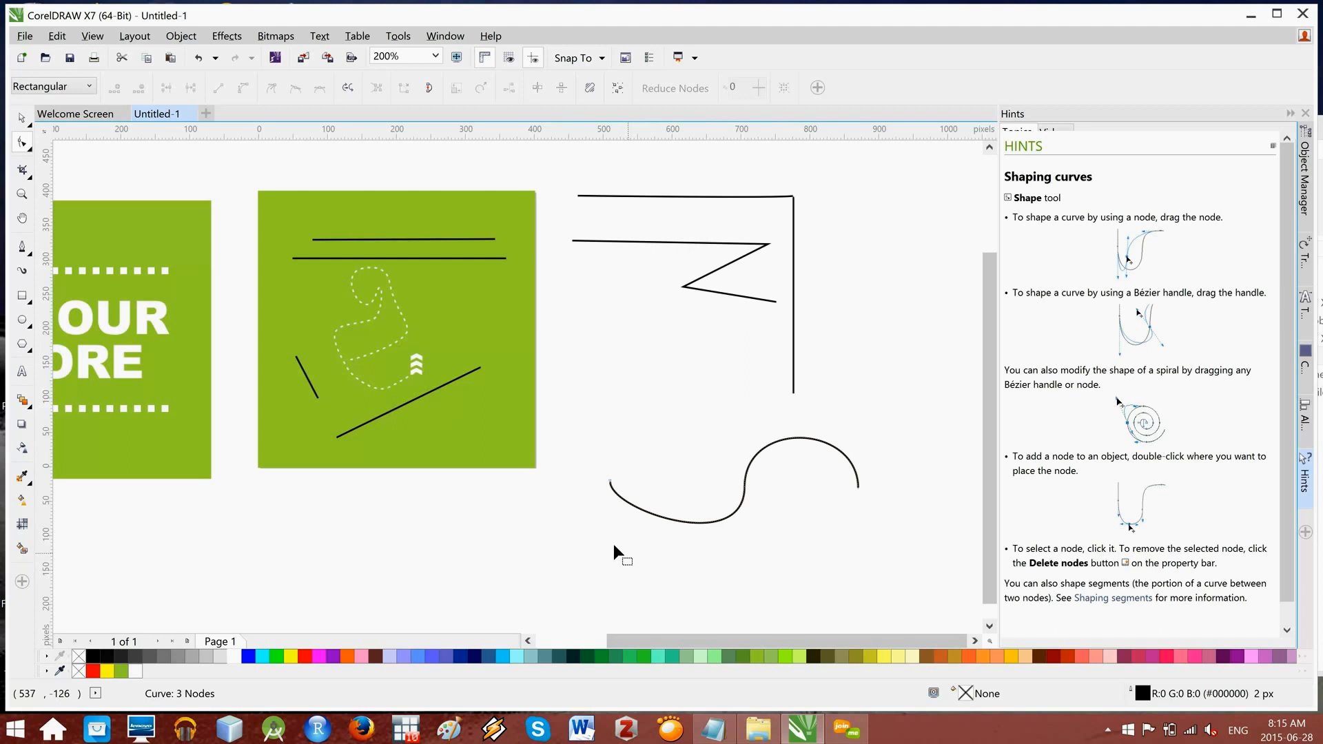
pyautogui.click(609, 481)
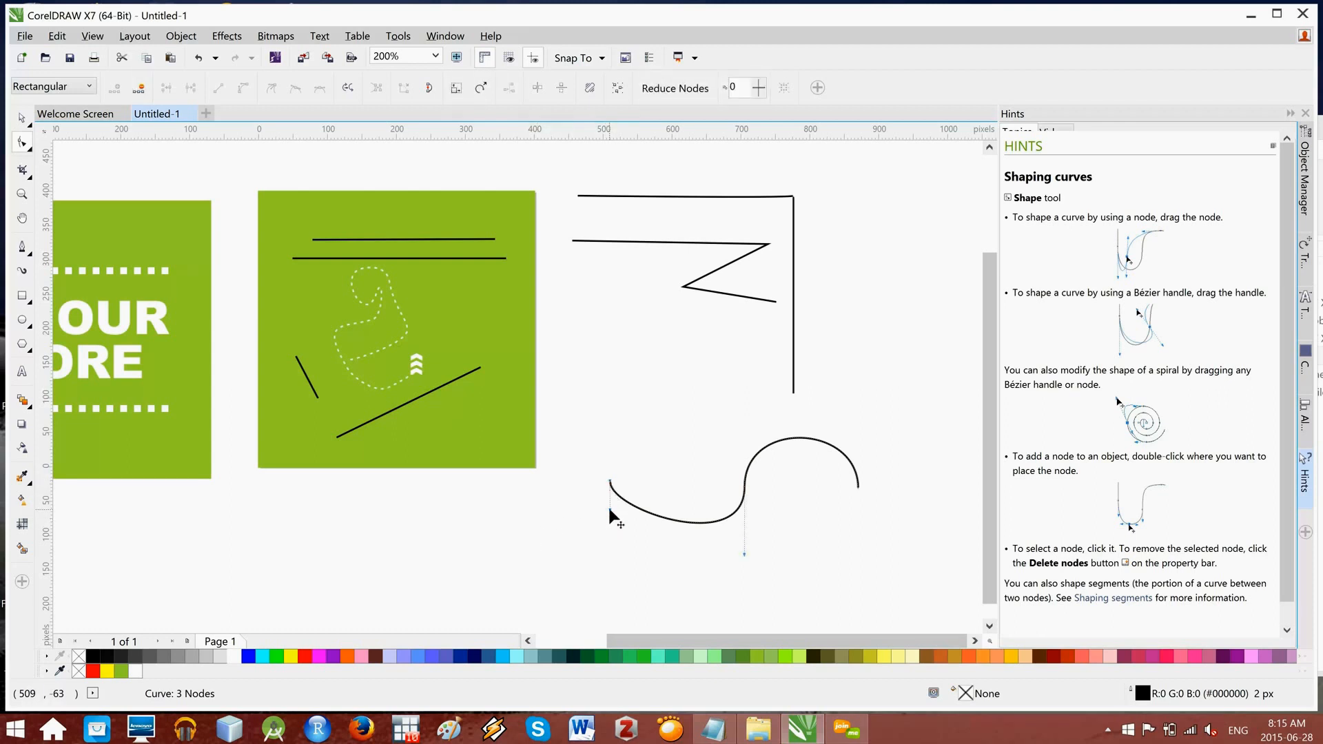
pyautogui.moveTo(609, 510); pyautogui.dragTo(608, 549)
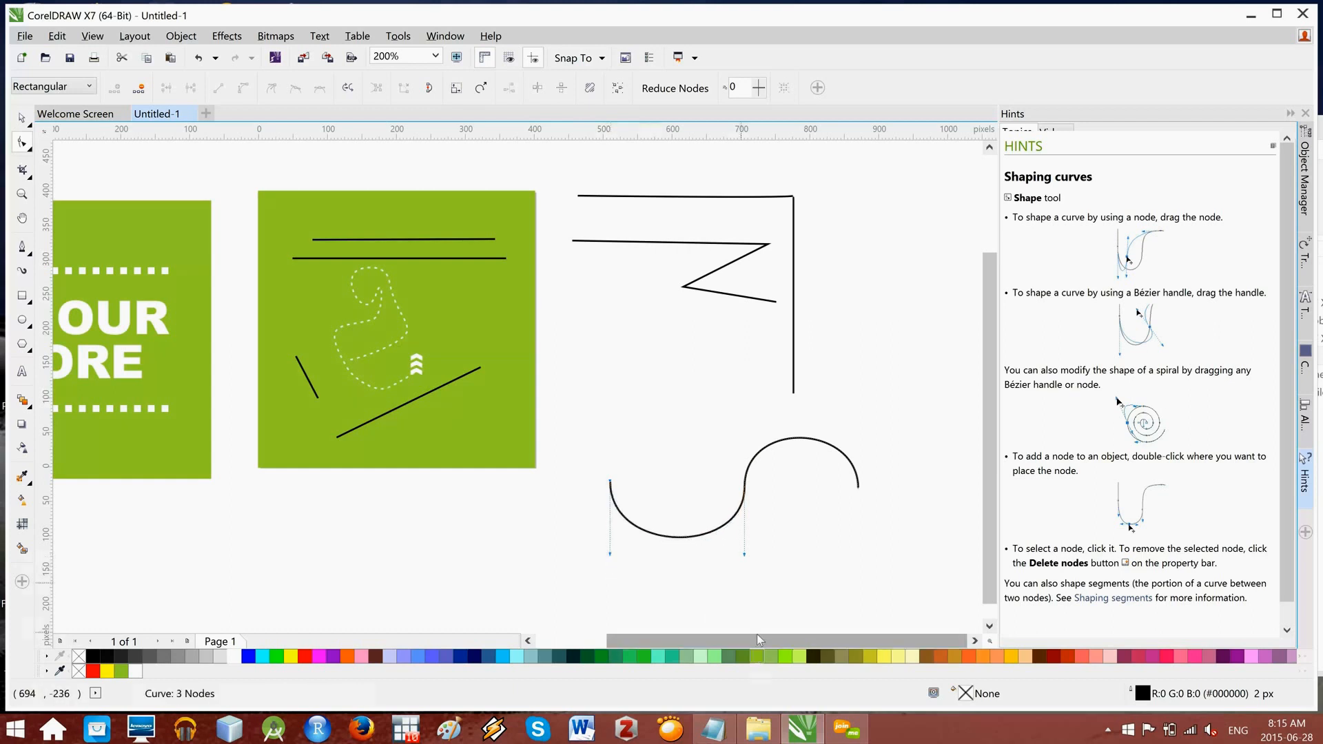
pyautogui.moveTo(744, 552); pyautogui.dragTo(812, 522)
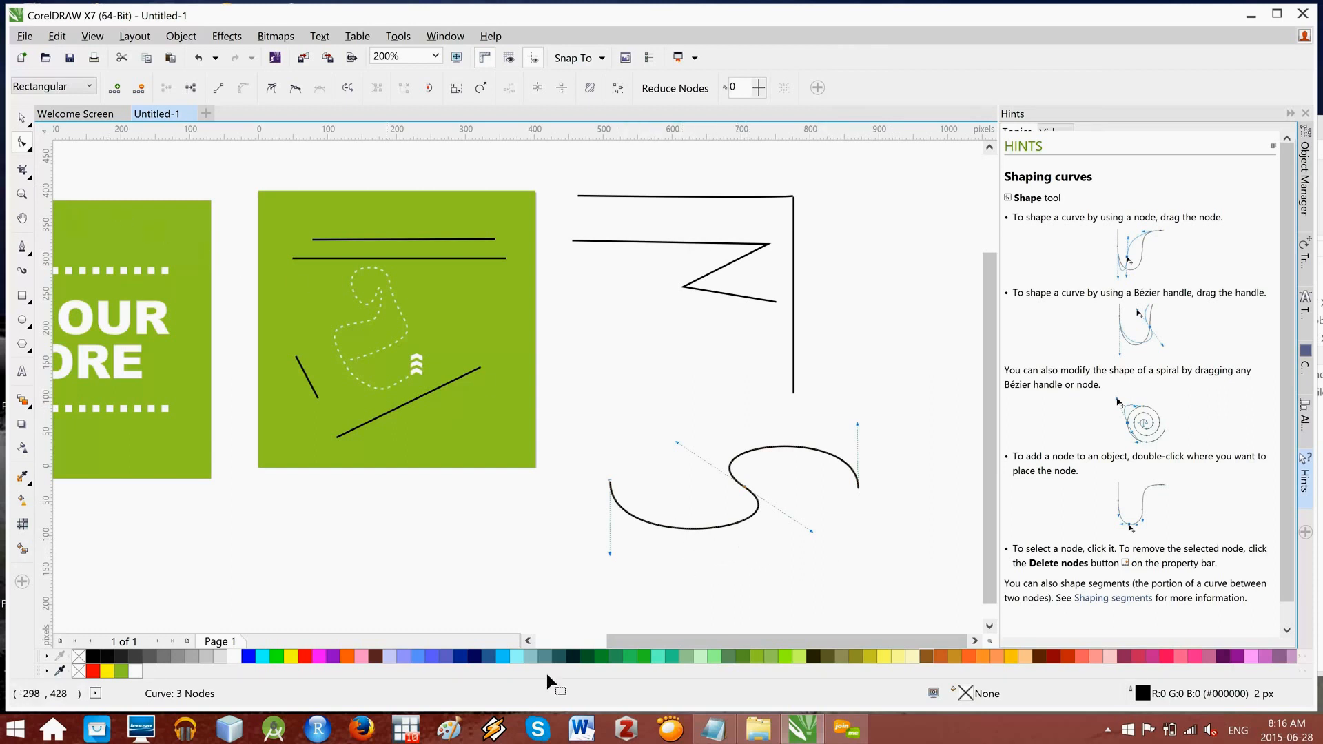
# Step: Check the list of class objectives in the Notepad file objectives class 1.txt, and return to the CorelDRAW drawing
pyautogui.moveTo(714, 732)
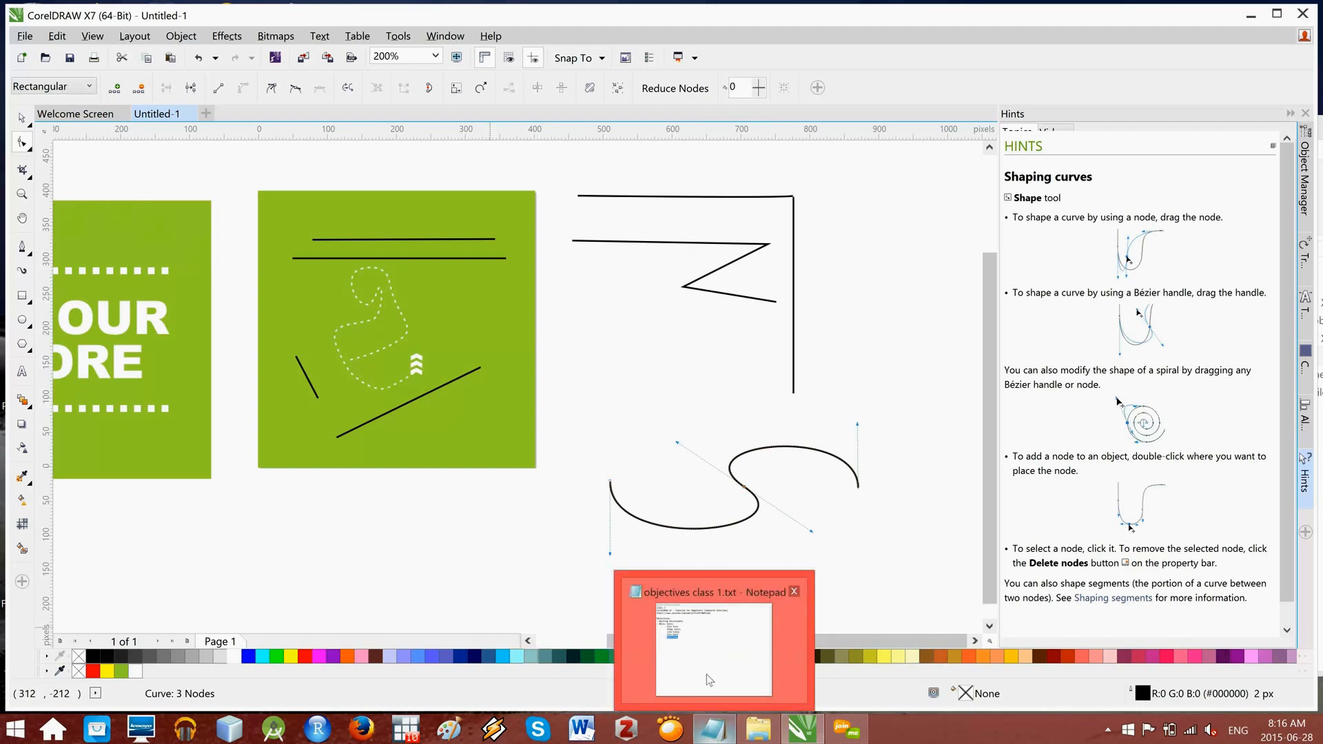
pyautogui.click(709, 679)
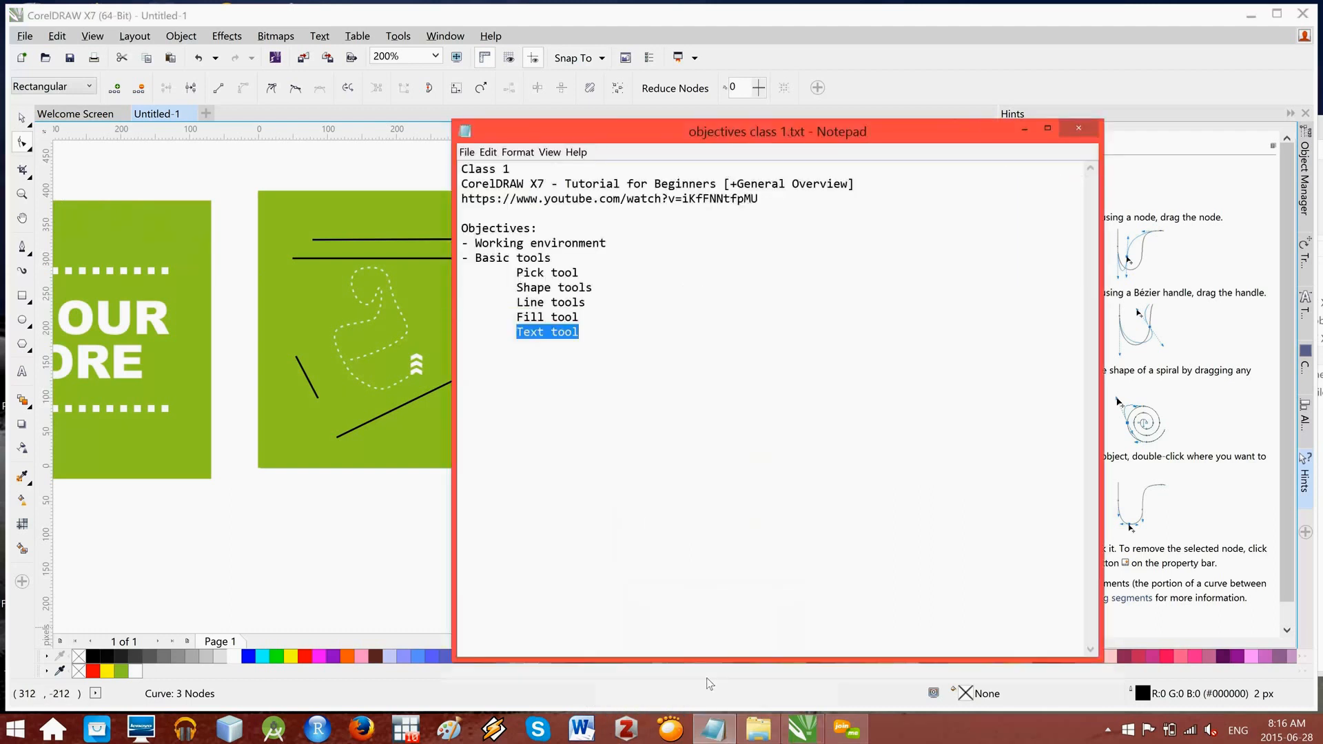
pyautogui.click(1025, 129)
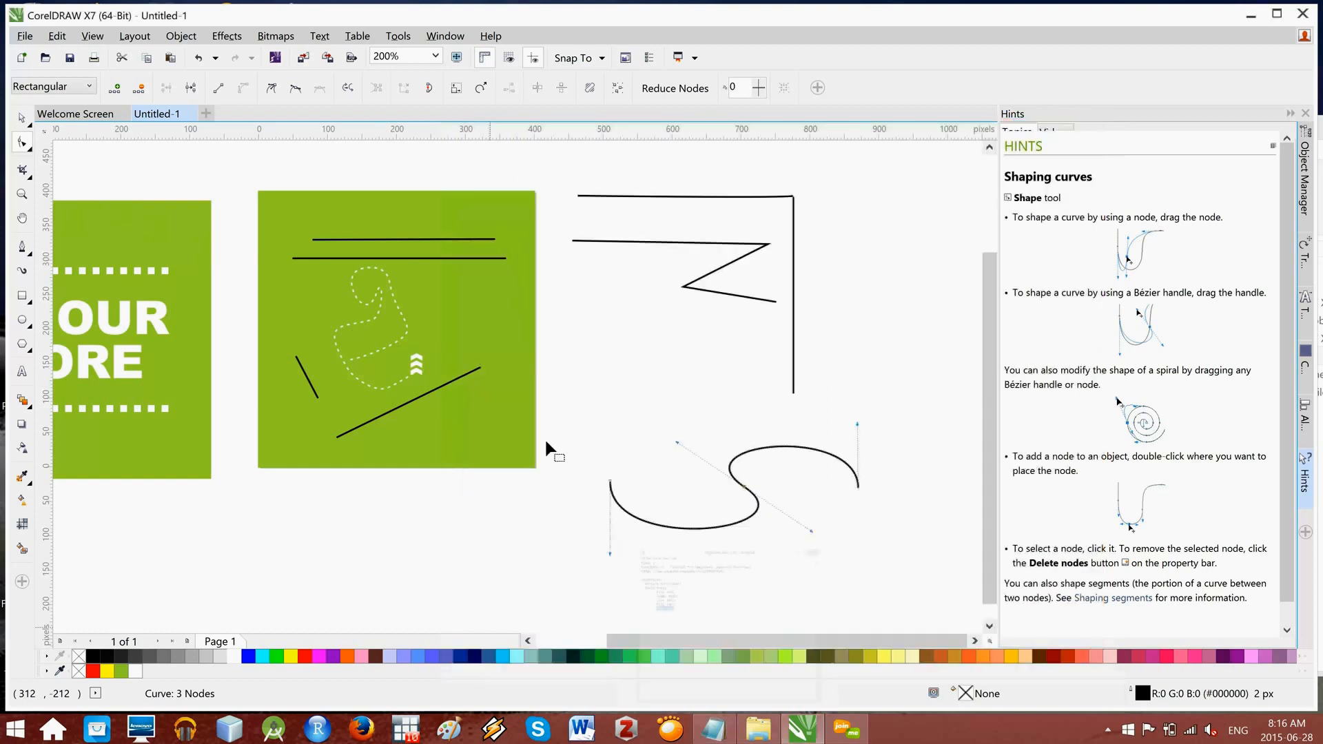
# Step: Move the S-shaped curve to about X 216, Y 23 px and the AT OUR CORE image to about X -253, Y 165 px
pyautogui.click(22, 118)
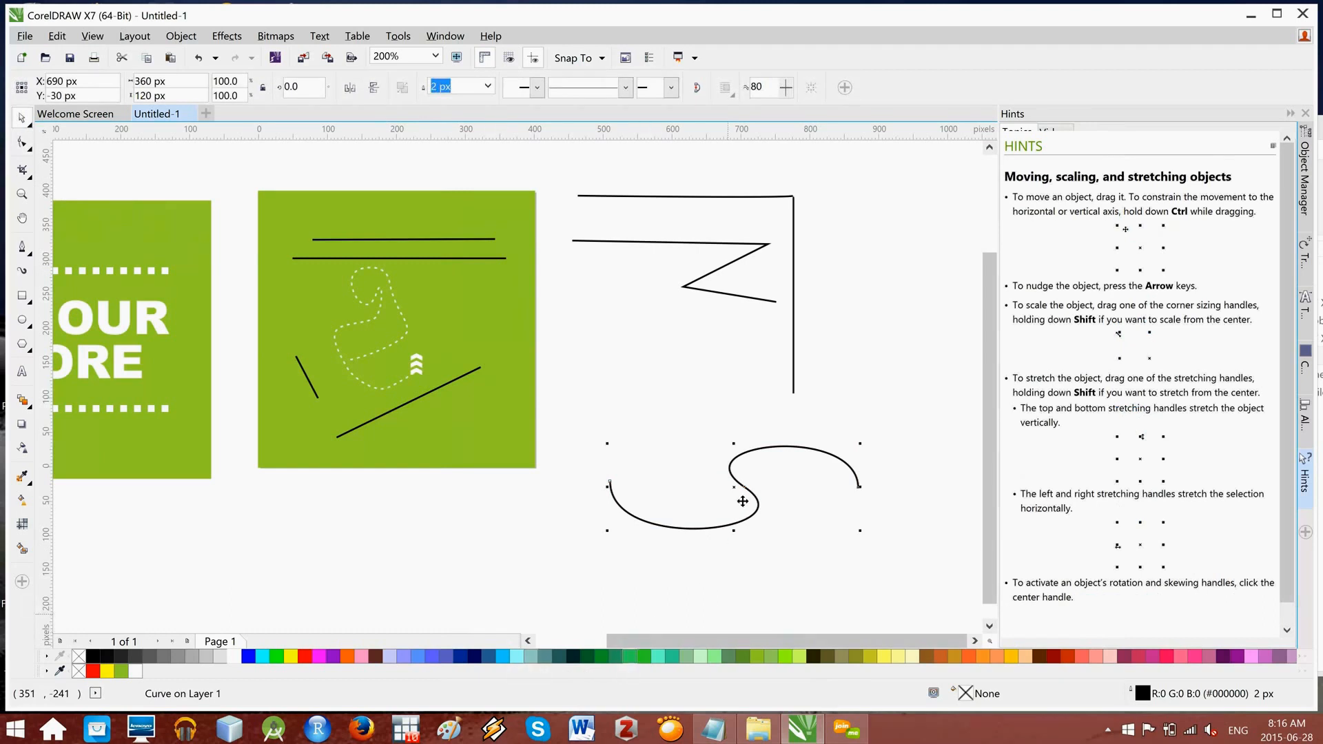
pyautogui.moveTo(727, 494)
pyautogui.mouseDown()
pyautogui.moveTo(586, 483)
pyautogui.moveTo(422, 449)
pyautogui.moveTo(420, 436)
pyautogui.moveTo(422, 462)
pyautogui.mouseUp()
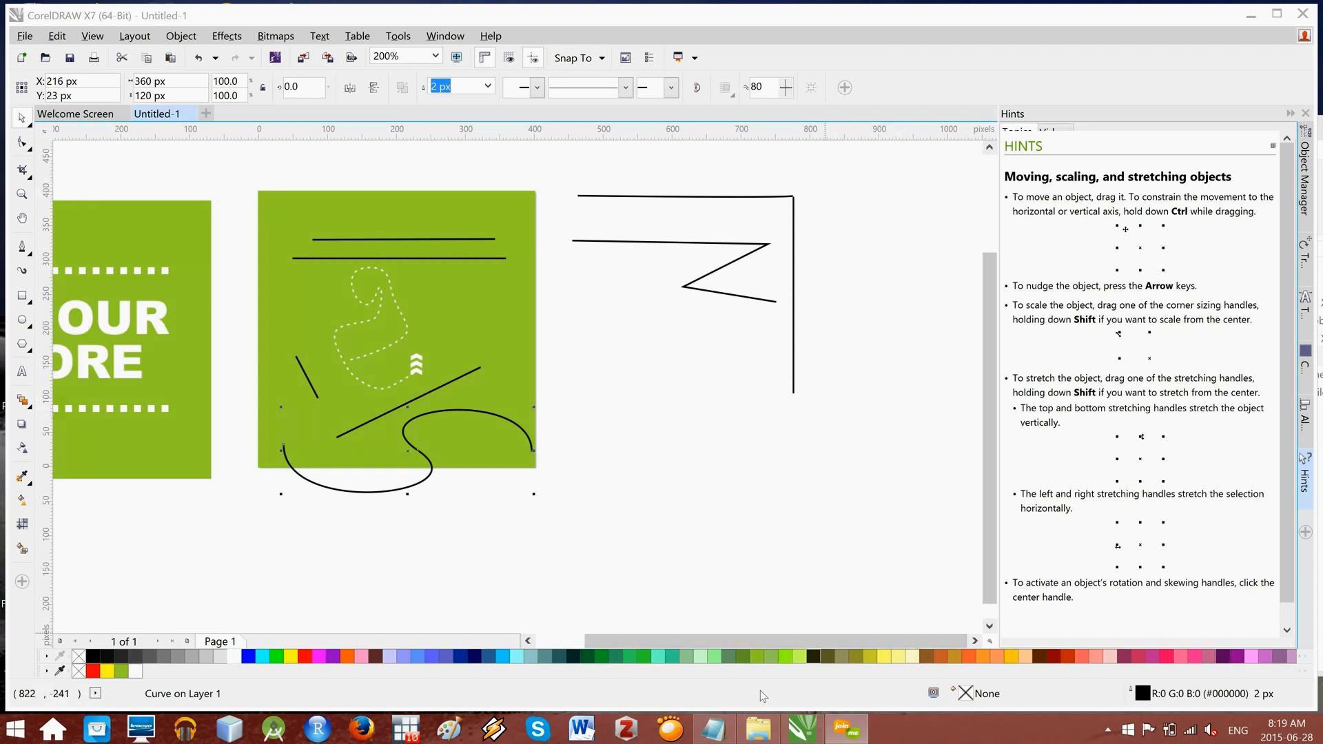
pyautogui.moveTo(747, 741)
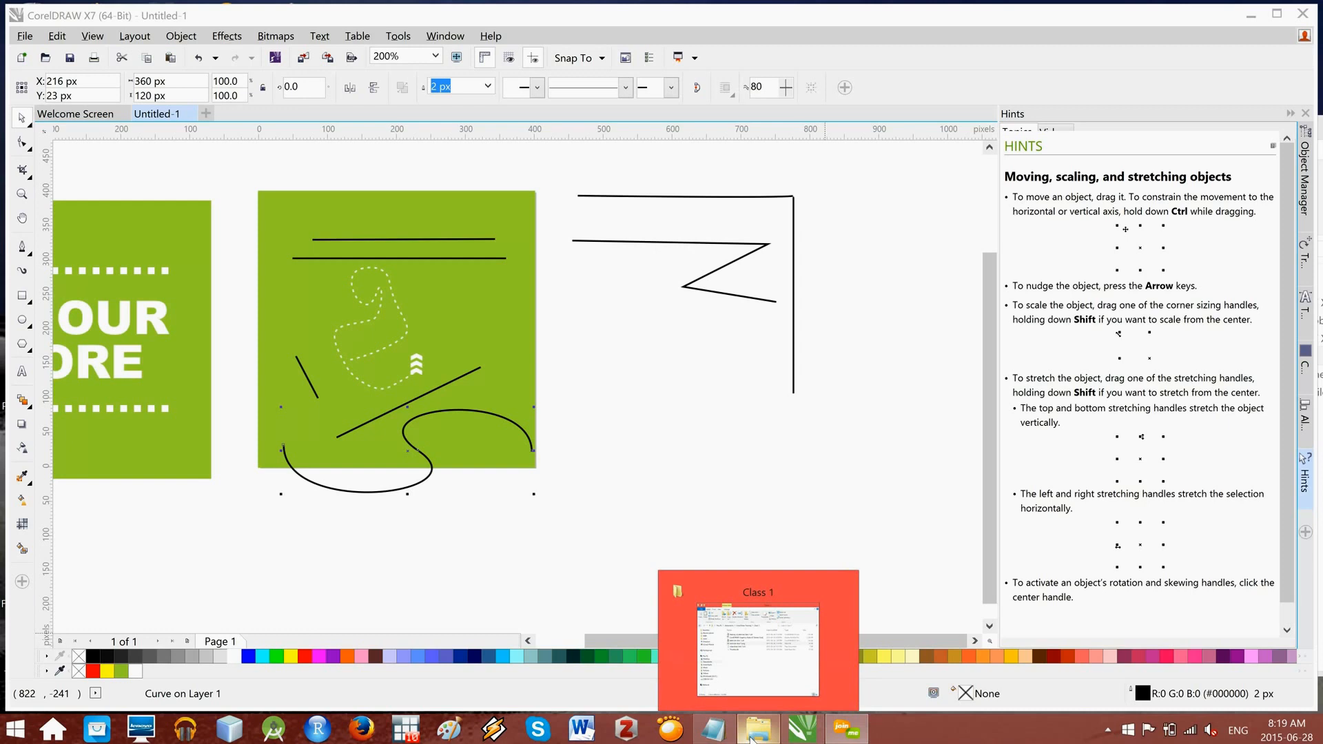
pyautogui.click(565, 642)
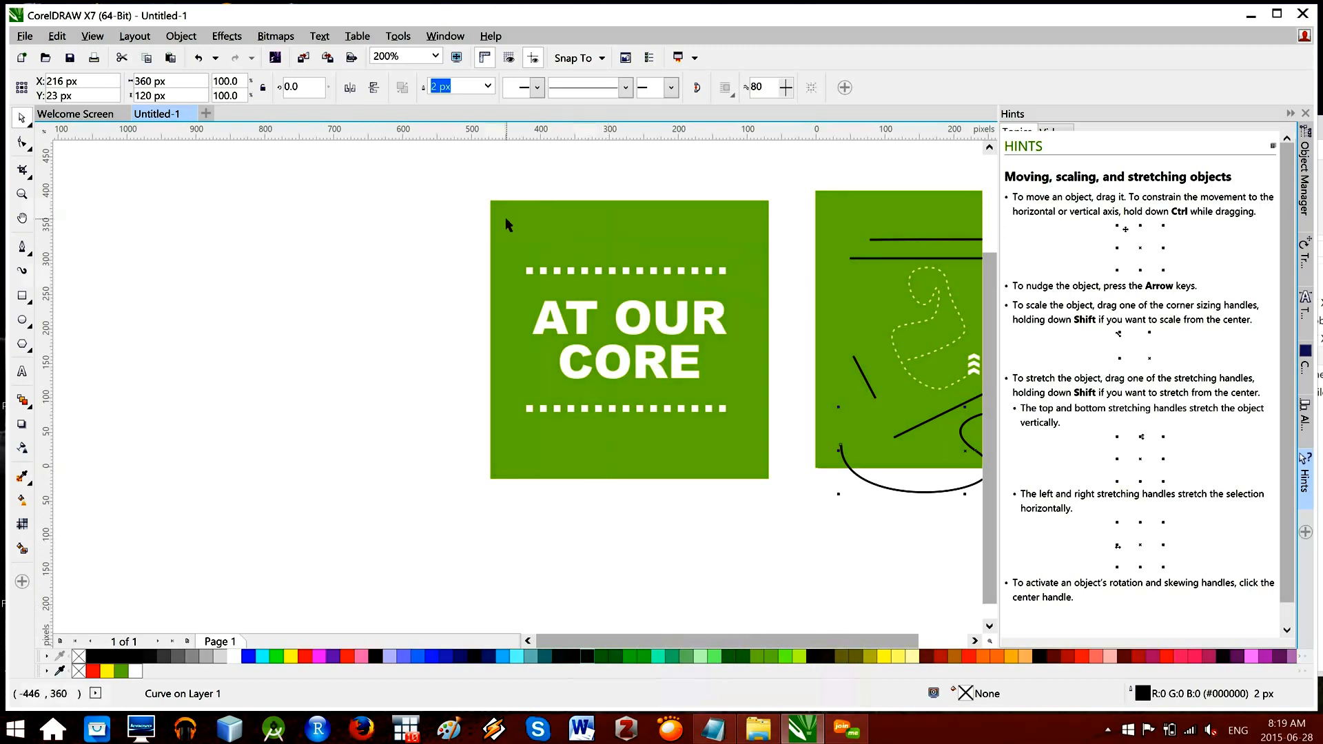
pyautogui.moveTo(504, 226); pyautogui.dragTo(516, 239)
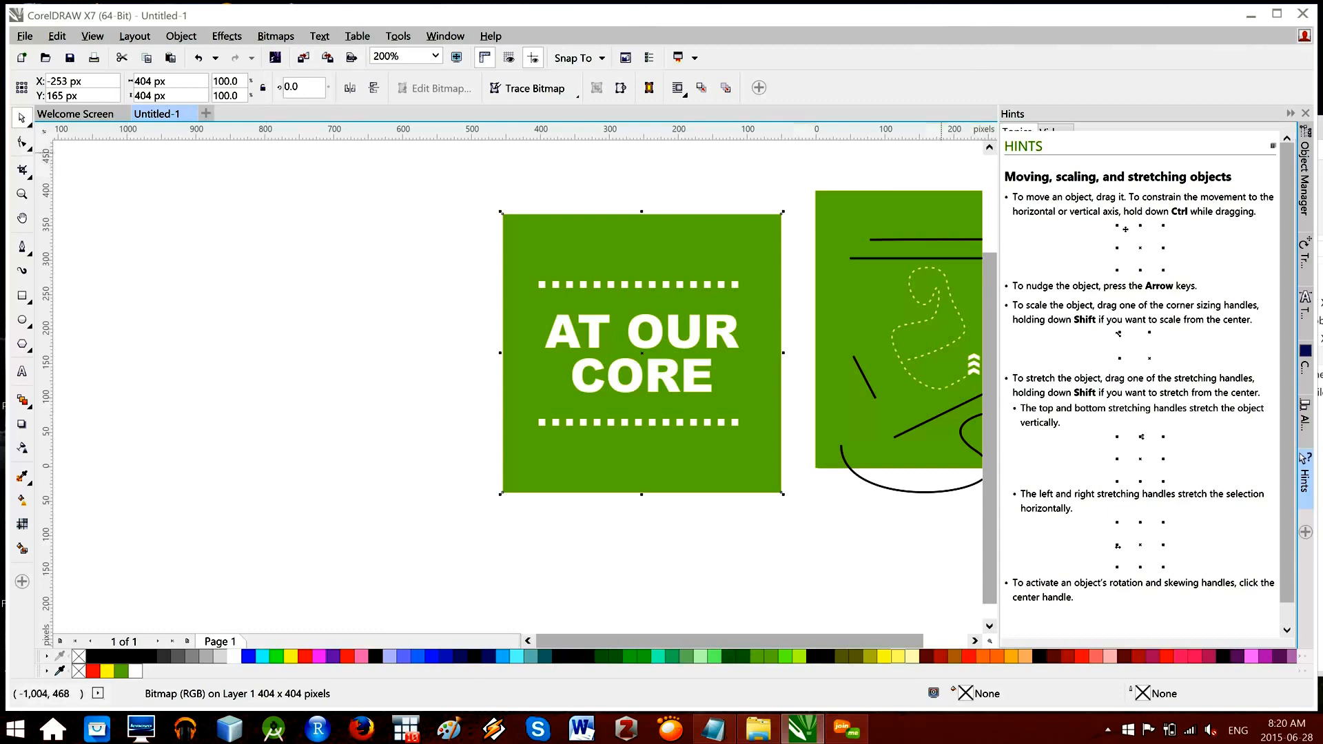
# Step: Close the Untitled-1 document without saving its changes
pyautogui.click(189, 114)
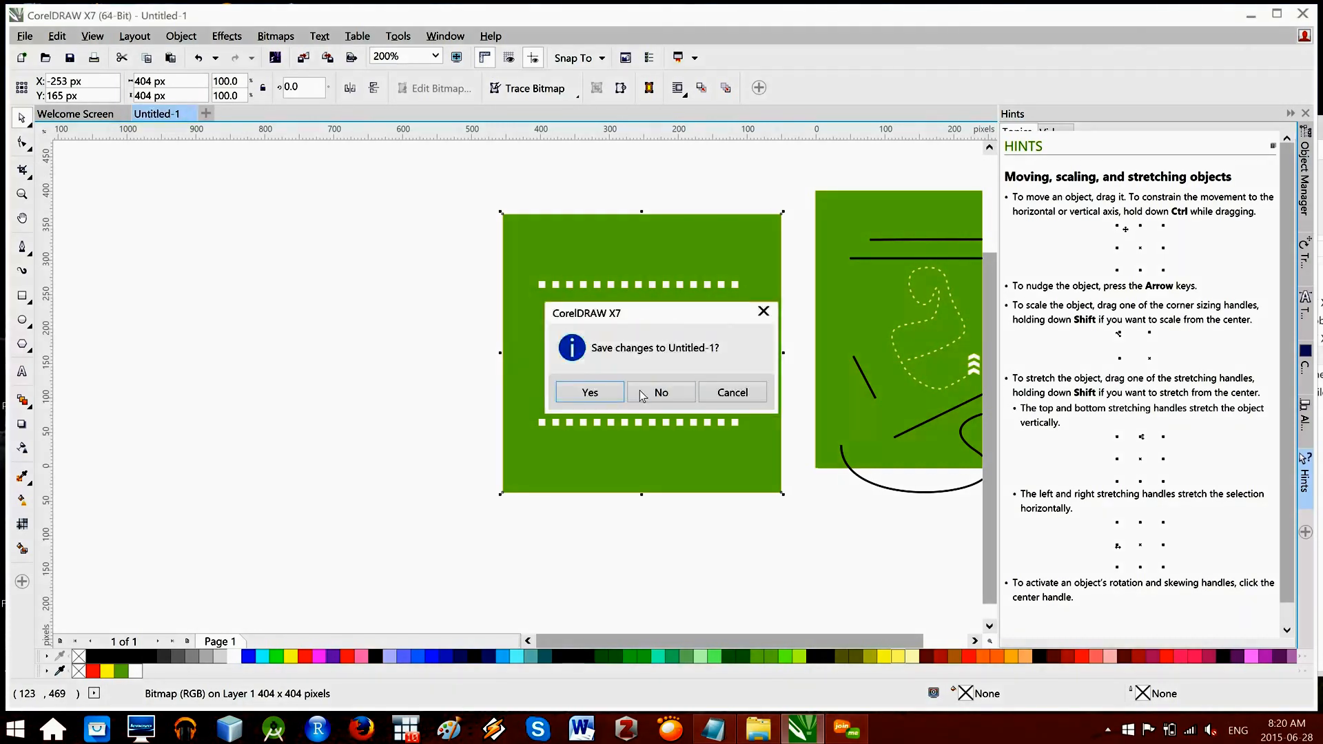
pyautogui.click(639, 391)
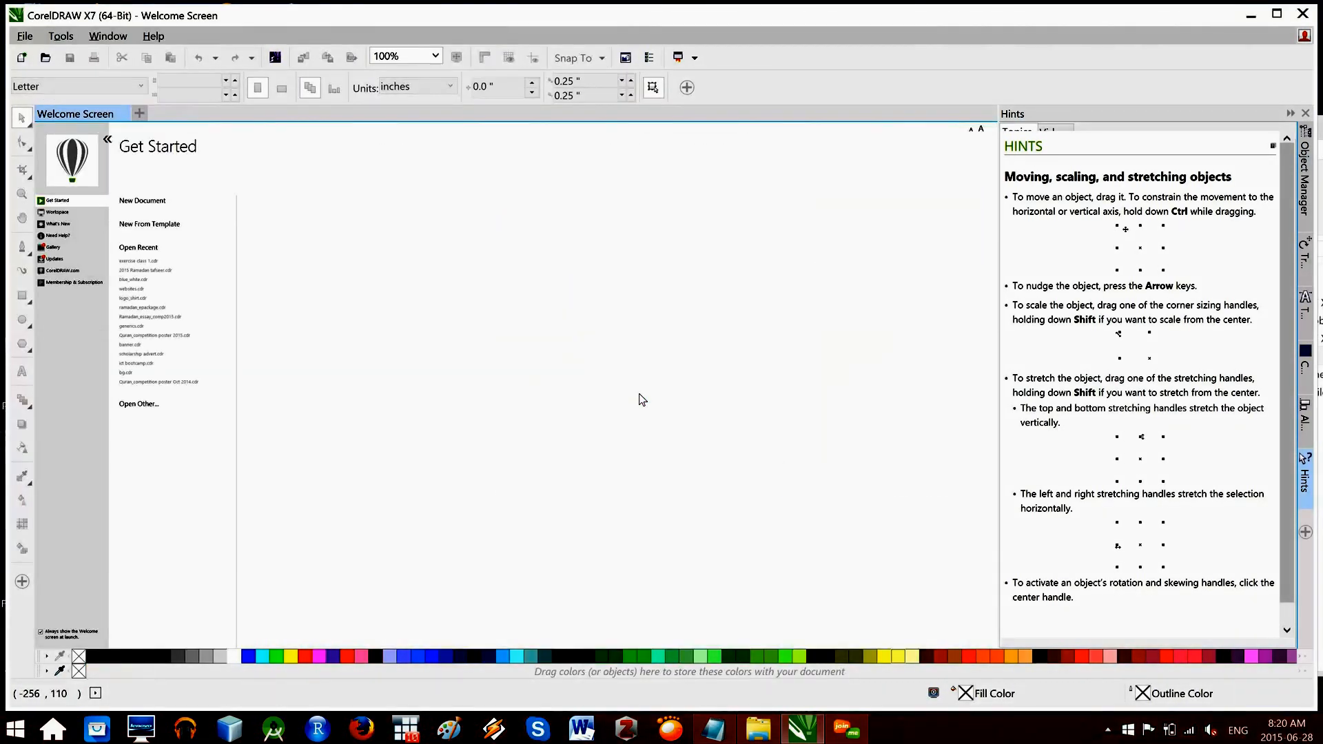